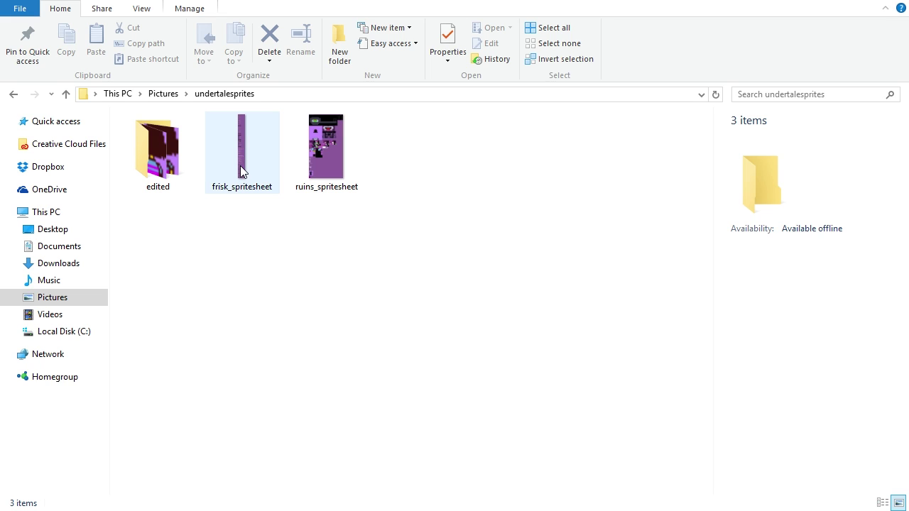
# - Preview the frisk_spritesheet image in the undertalesprites folder, look over its Basic character sprites, and close the preview
pyautogui.moveTo(246, 167)
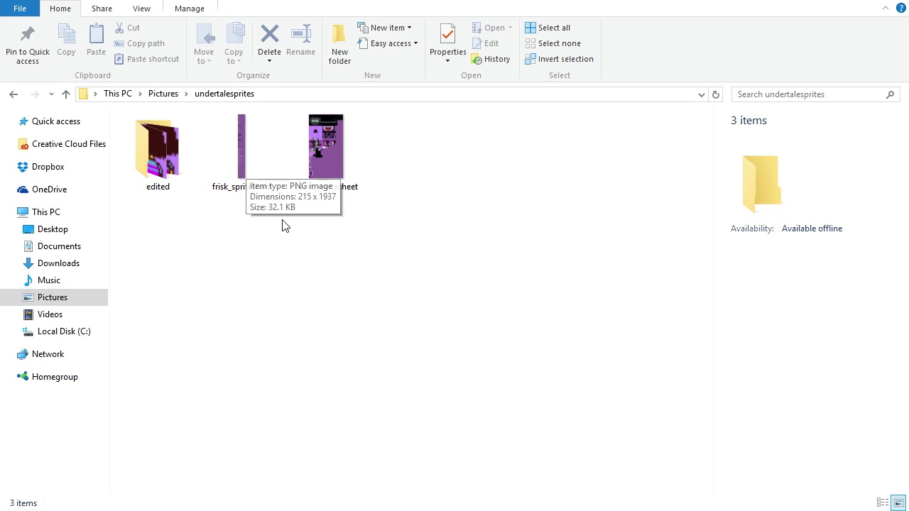
pyautogui.click(241, 160)
pyautogui.click(321, 136)
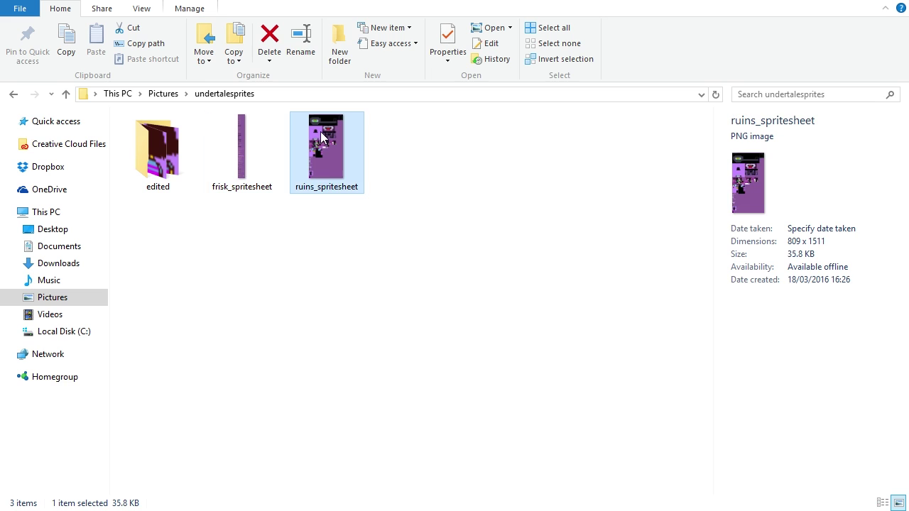
pyautogui.doubleClick(226, 166)
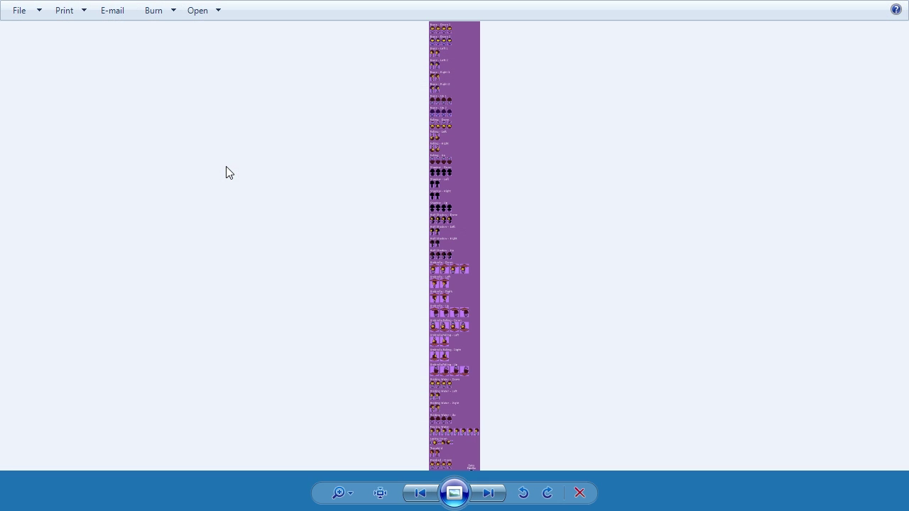
pyautogui.scroll(3, 549, 171)
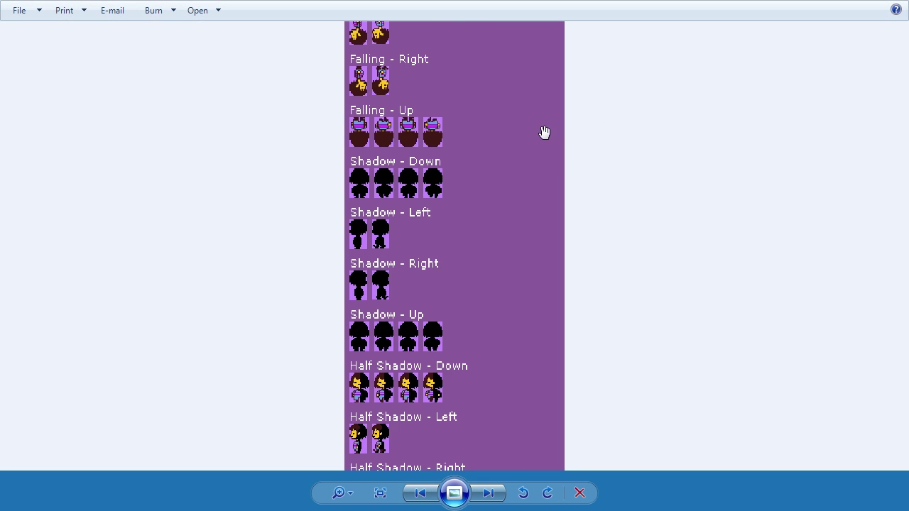
pyautogui.scroll(5, 529, 207)
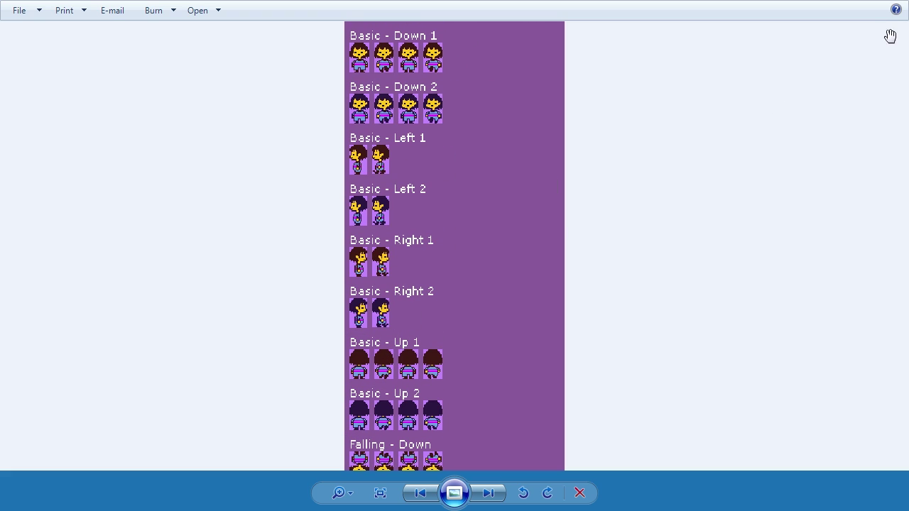
pyautogui.hotkey('alt', 'F4')
# - Preview the ruins_spritesheet image, look over its room pieces, tilesets and various objects, and close the preview
pyautogui.doubleClick(324, 148)
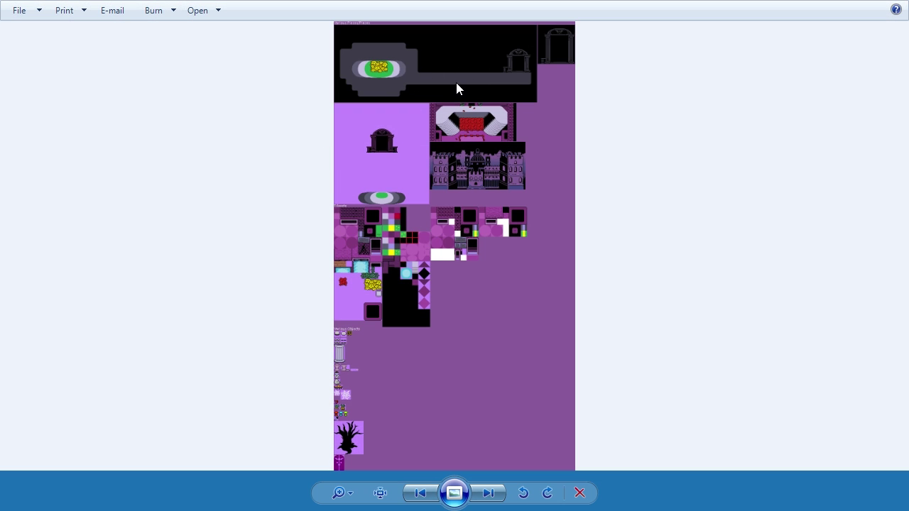
pyautogui.scroll(3, 456, 82)
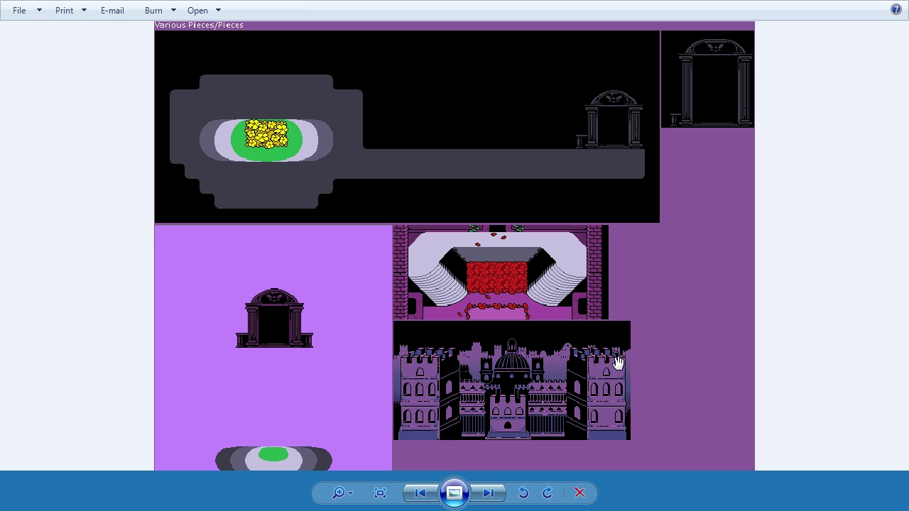
pyautogui.scroll(-10, 629, 364)
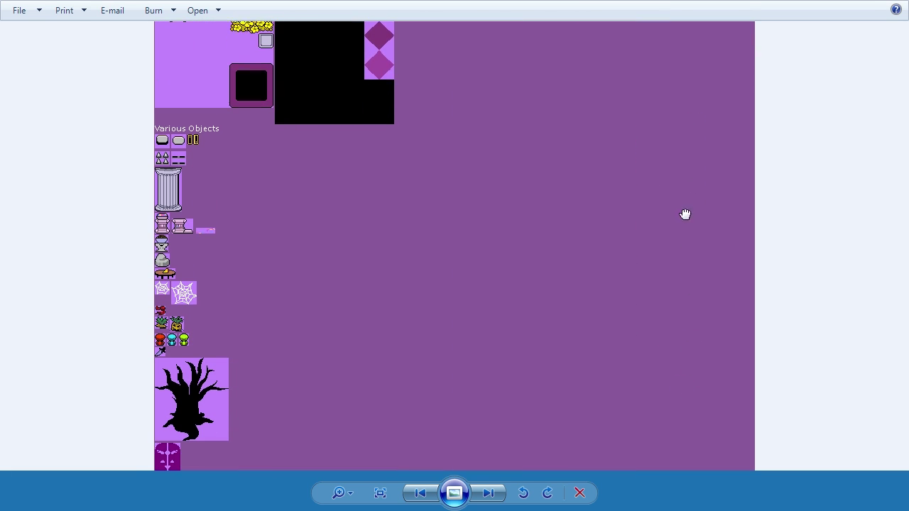
pyautogui.moveTo(649, 185); pyautogui.dragTo(615, 345)
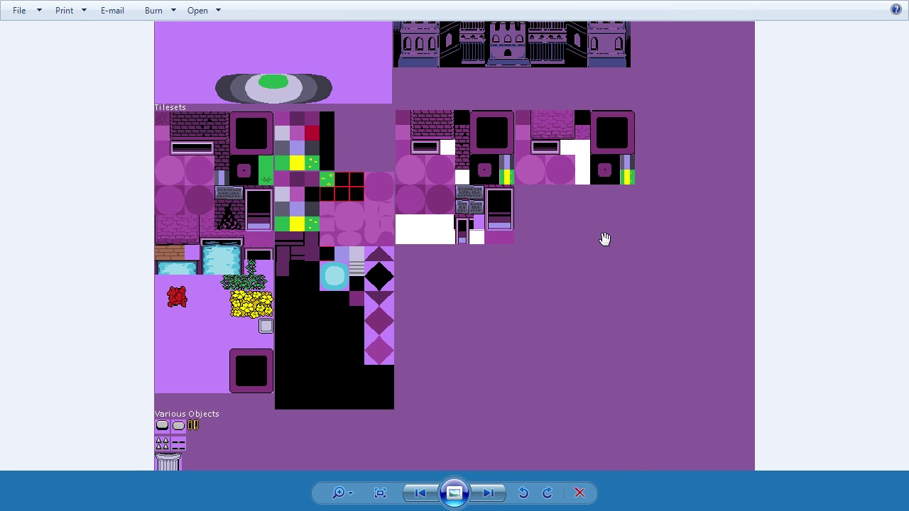
pyautogui.moveTo(603, 239); pyautogui.dragTo(607, 390)
pyautogui.scroll(6, 607, 390)
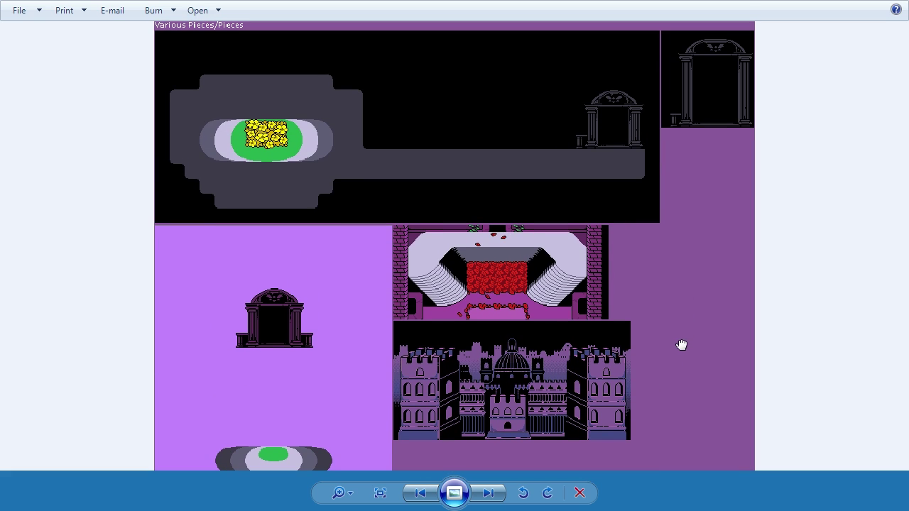
pyautogui.hotkey('alt', 'F4')
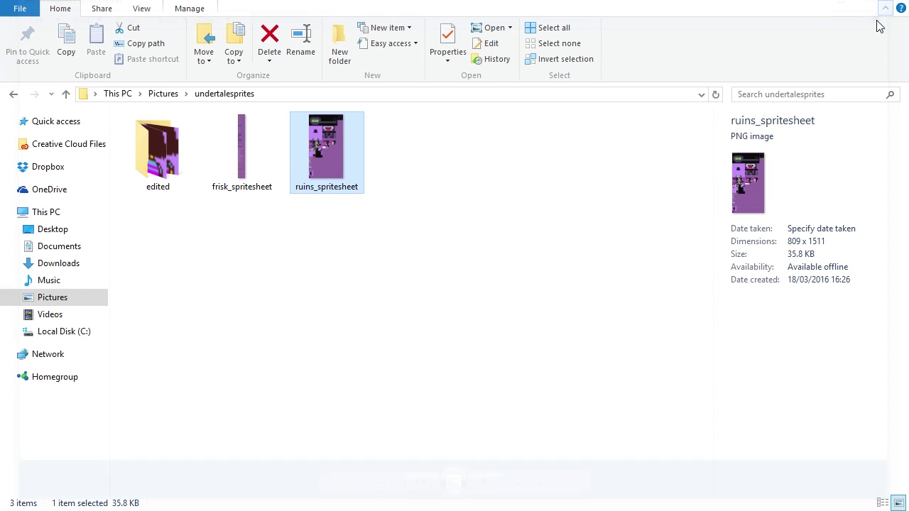
pyautogui.click(509, 225)
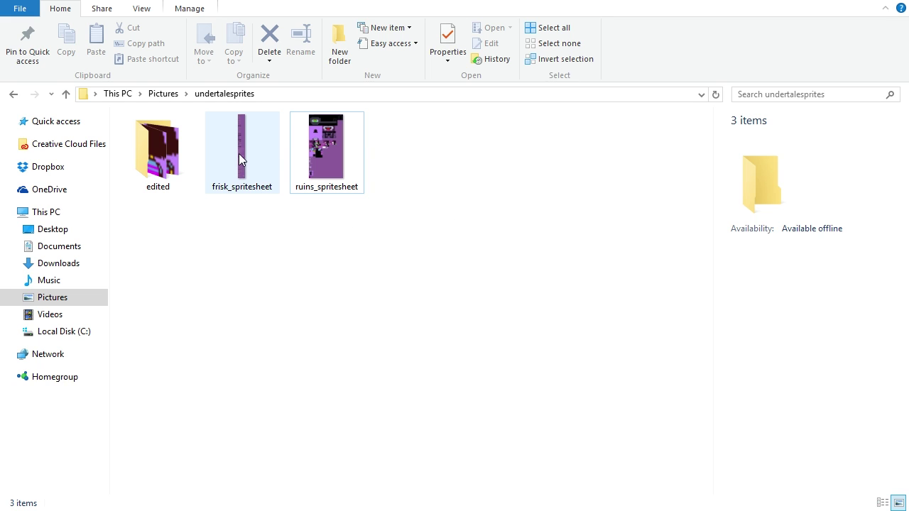
# - View the individual character sprites in the edited folder and return to the undertalesprites folder
pyautogui.doubleClick(169, 171)
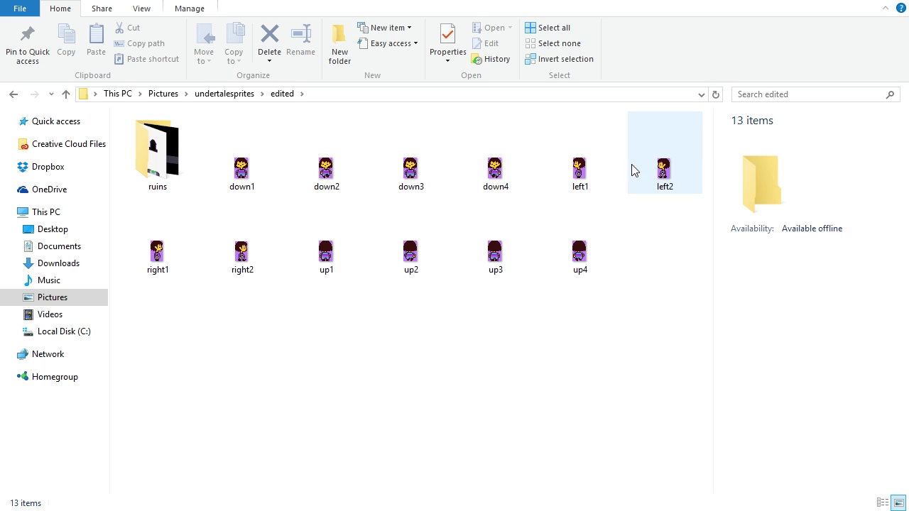
pyautogui.click(234, 94)
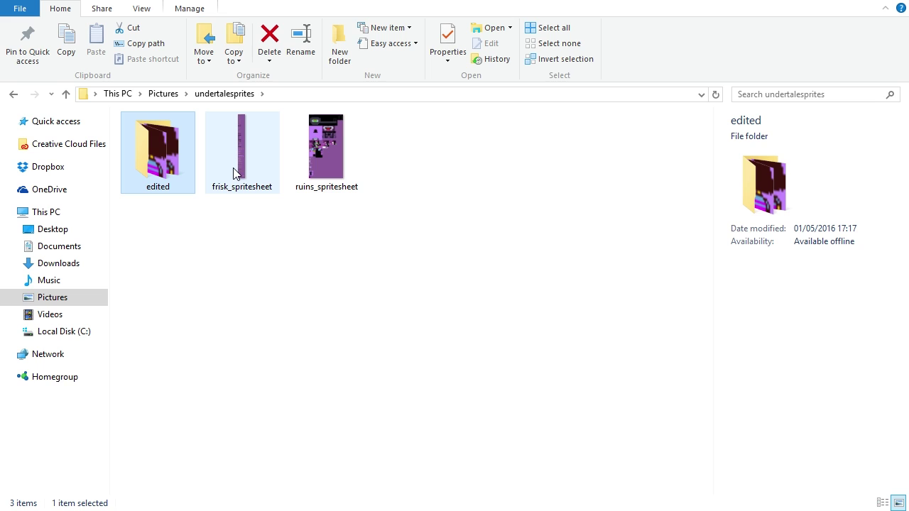
pyautogui.click(245, 145)
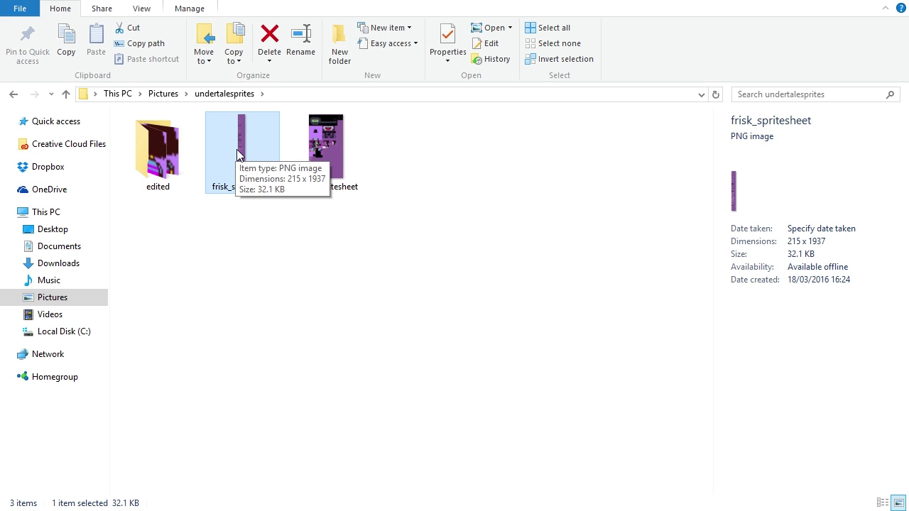
pyautogui.rightClick(236, 149)
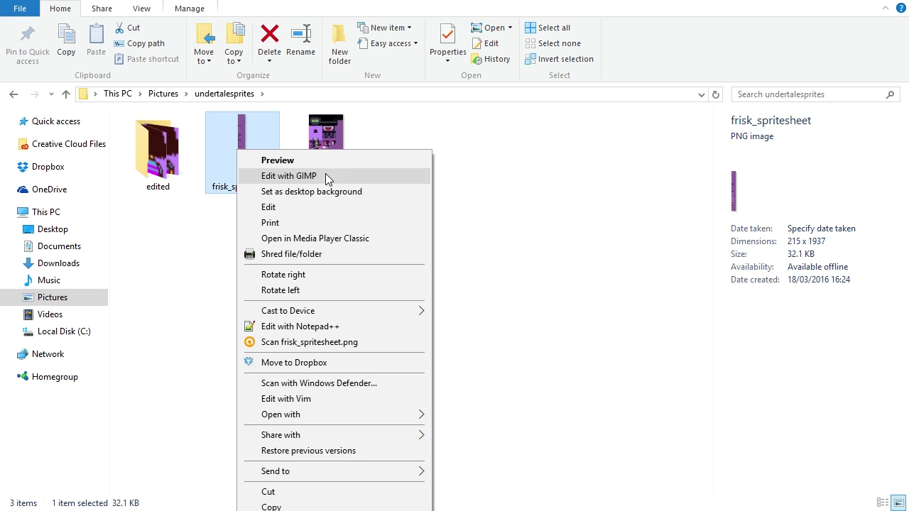
pyautogui.click(206, 228)
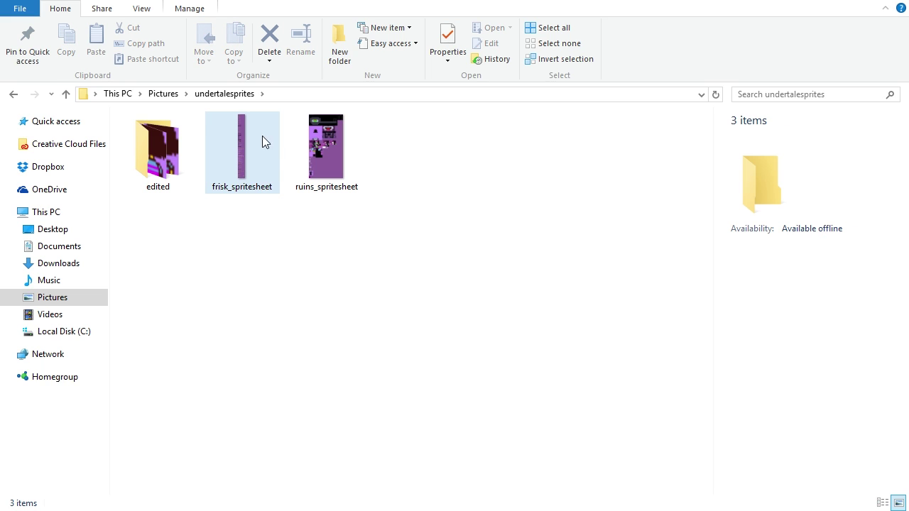
pyautogui.rightClick(246, 150)
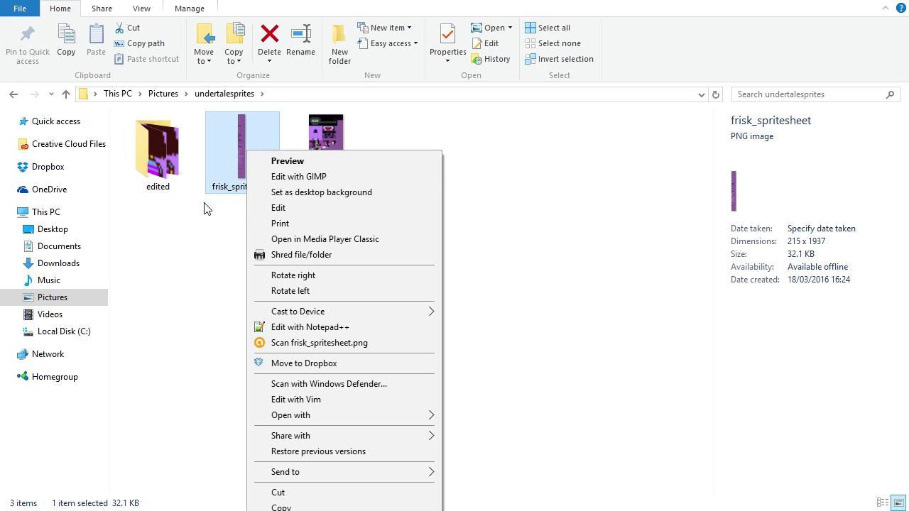
pyautogui.click(157, 152)
# - Check the down1 sprite's details in the edited folder and look into its ruins subfolder
pyautogui.doubleClick(158, 152)
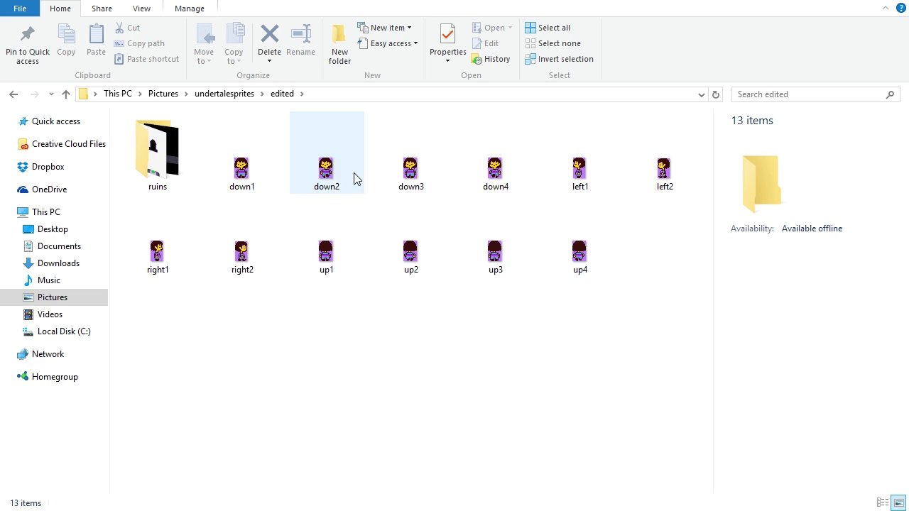
pyautogui.click(266, 163)
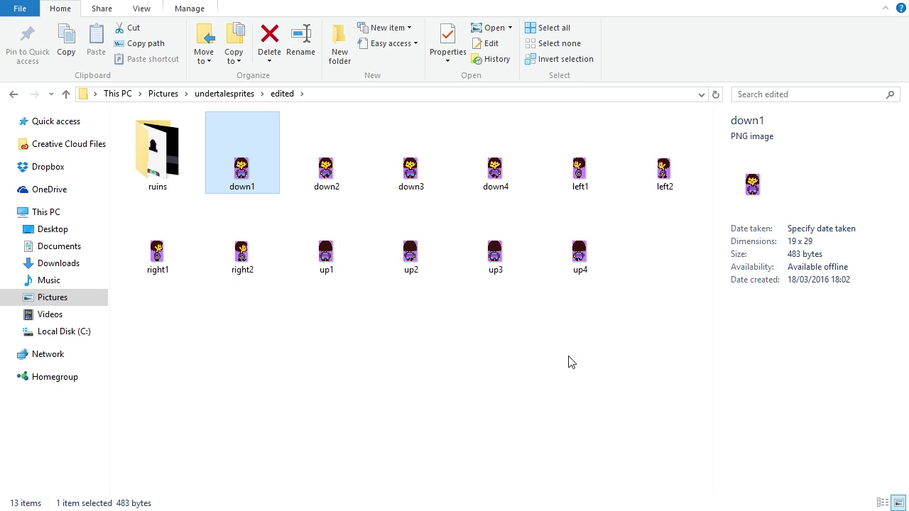
pyautogui.doubleClick(163, 160)
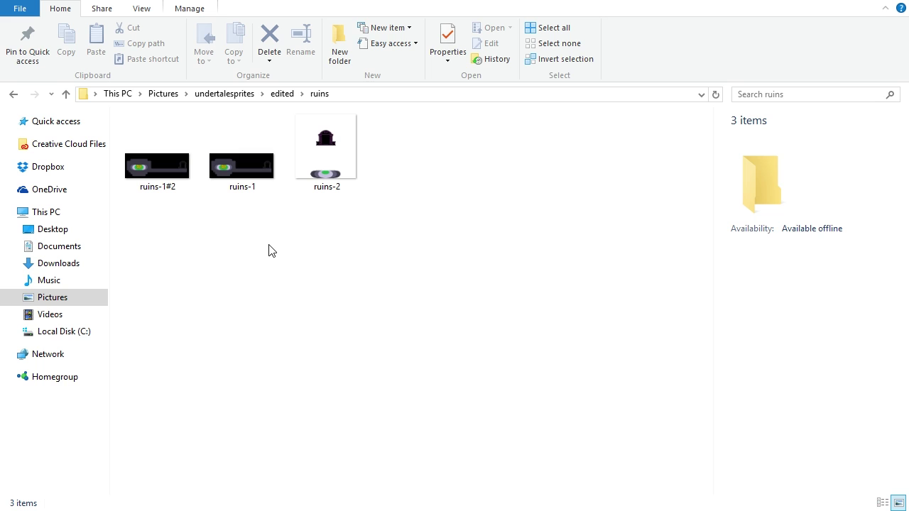
pyautogui.click(281, 94)
# - Check the details of ruins-1#2, ruins-1 and ruins-2 in the ruins subfolder, and preview the ruins-1 image
pyautogui.doubleClick(170, 173)
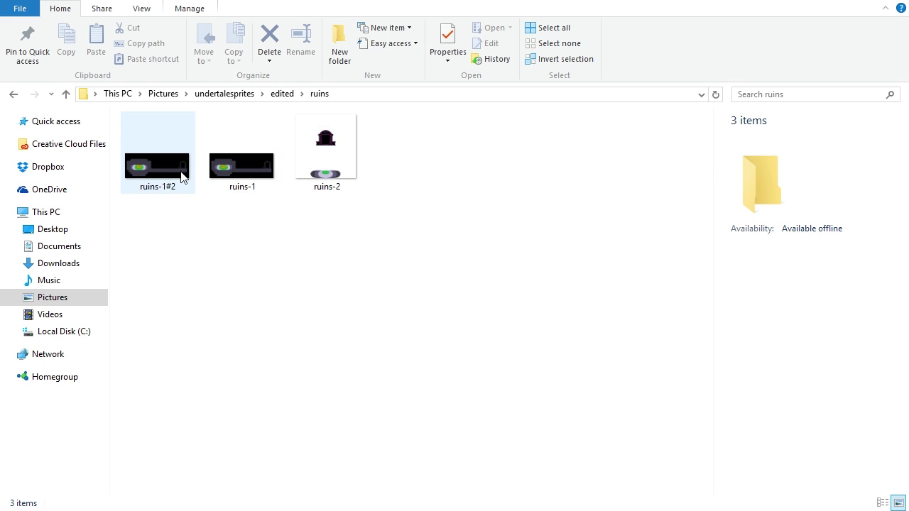
pyautogui.click(247, 174)
pyautogui.click(147, 171)
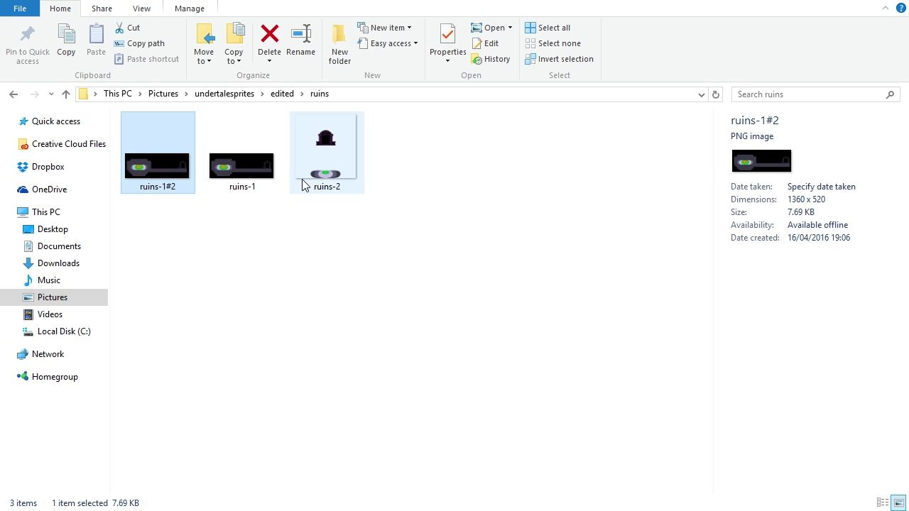
pyautogui.click(266, 167)
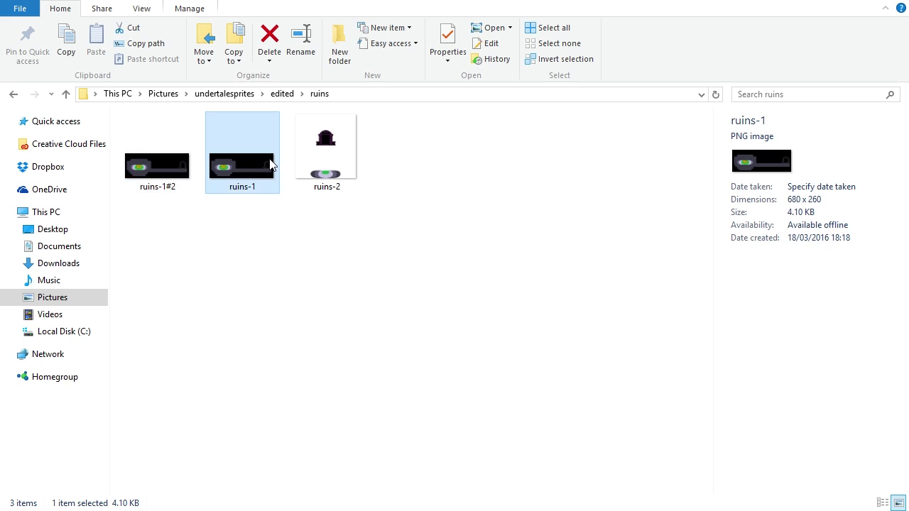
pyautogui.click(303, 164)
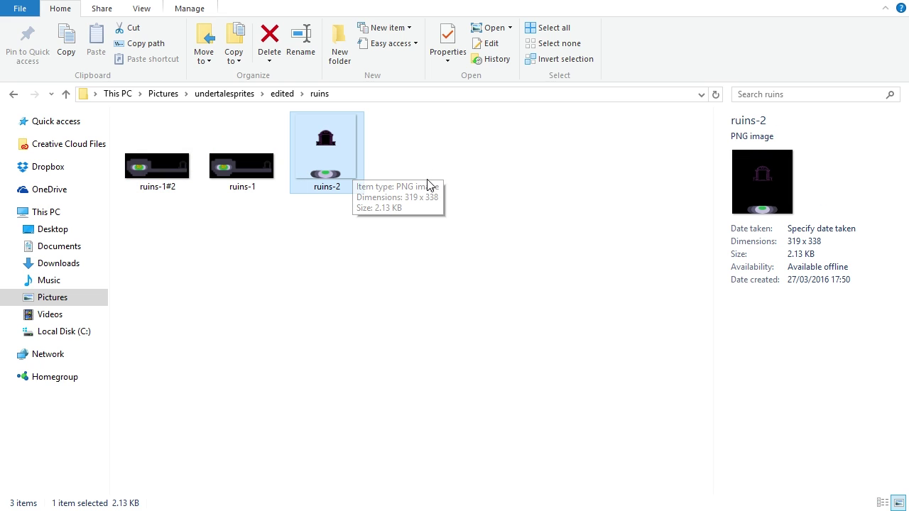
pyautogui.click(238, 170)
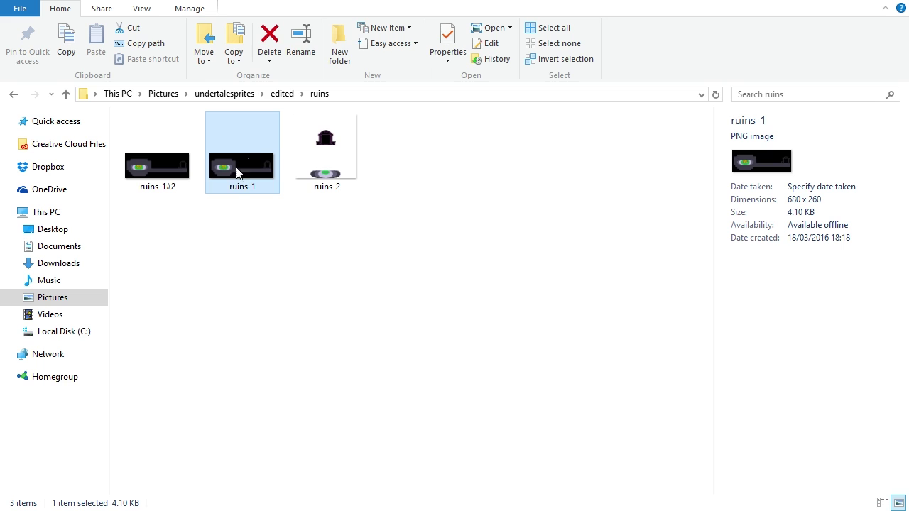
pyautogui.doubleClick(243, 164)
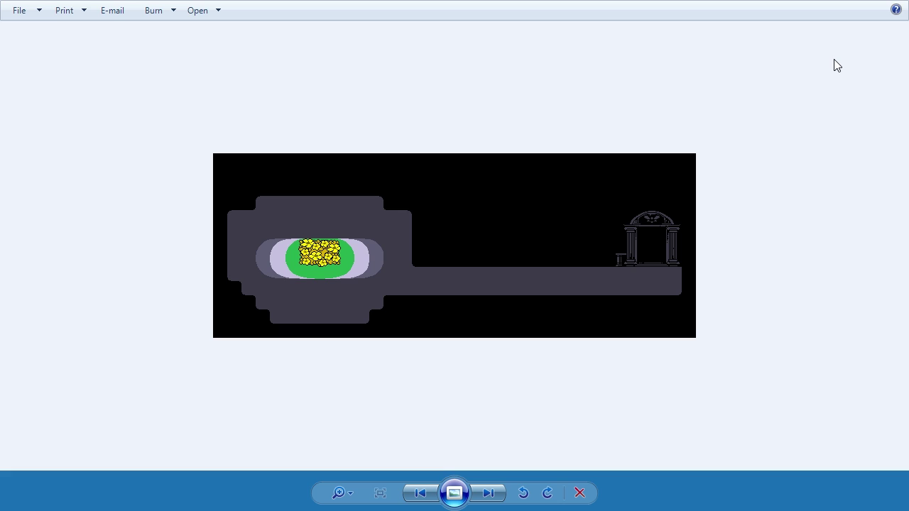
pyautogui.press('Escape')
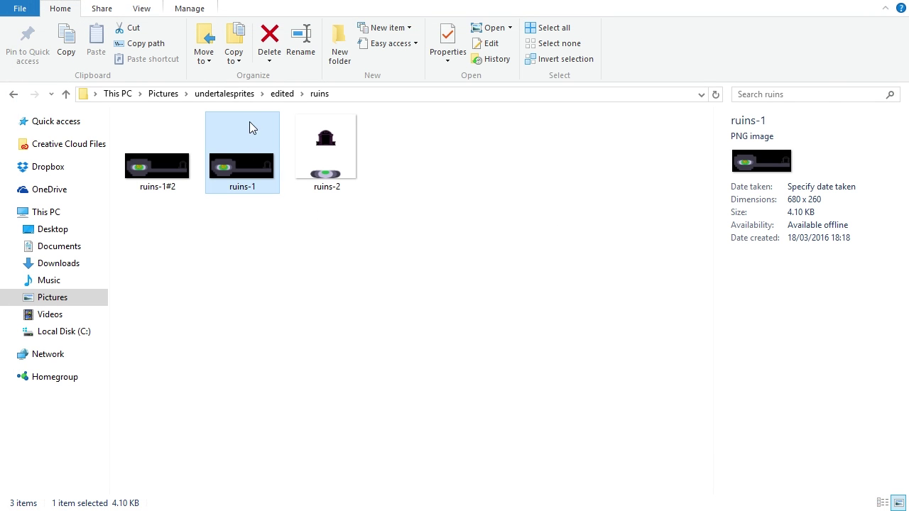
# - Go back to the undertalesprites folder and open frisk_spritesheet for editing in GIMP
pyautogui.click(228, 96)
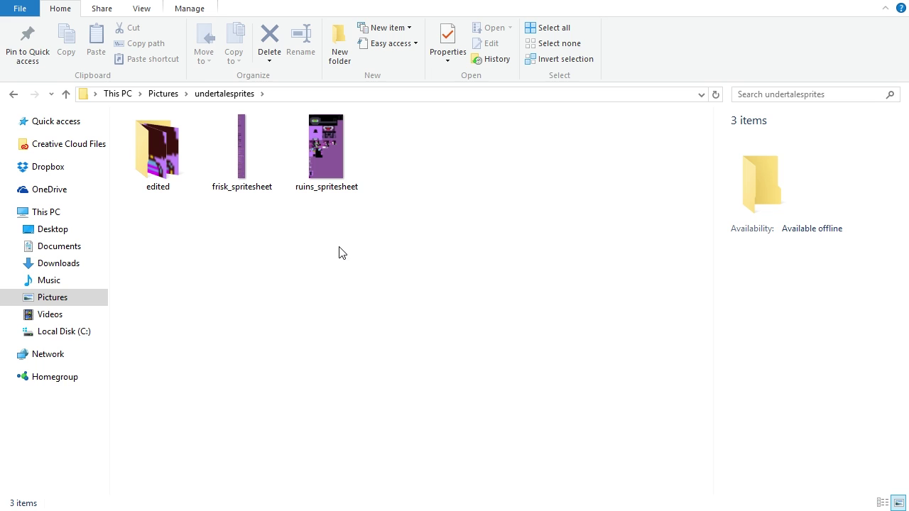
pyautogui.click(238, 151)
pyautogui.rightClick(247, 175)
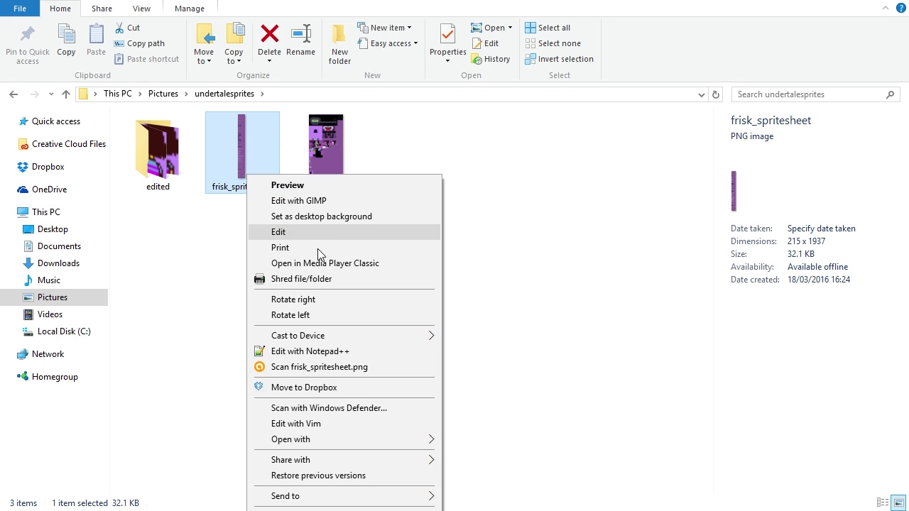
pyautogui.click(298, 201)
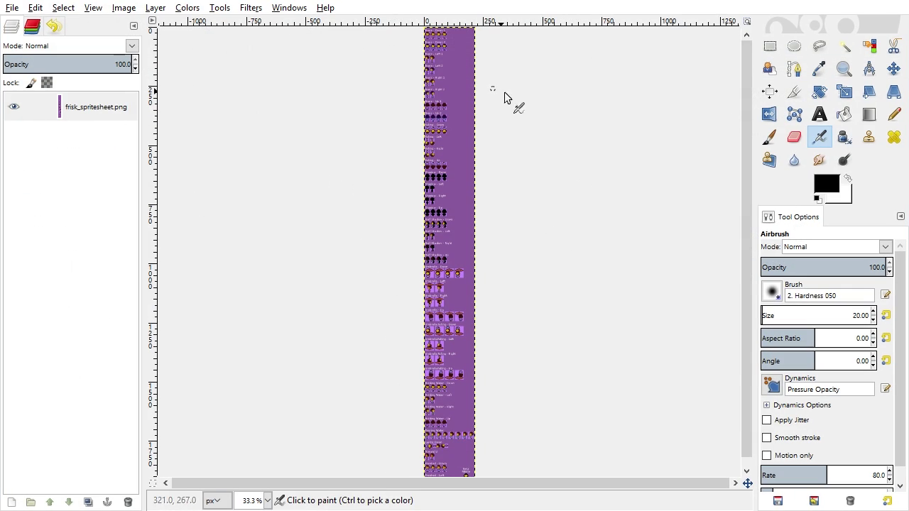
# - Select the first Basic - Down 1 sprite with Rectangle Select, 19 by 29 px at position 5, 21
pyautogui.click(770, 45)
pyautogui.keyDown('ctrl'); pyautogui.scroll(4, 558, 190); pyautogui.keyUp('ctrl')
pyautogui.keyDown('ctrl'); pyautogui.scroll(1, 558, 192); pyautogui.keyUp('ctrl')
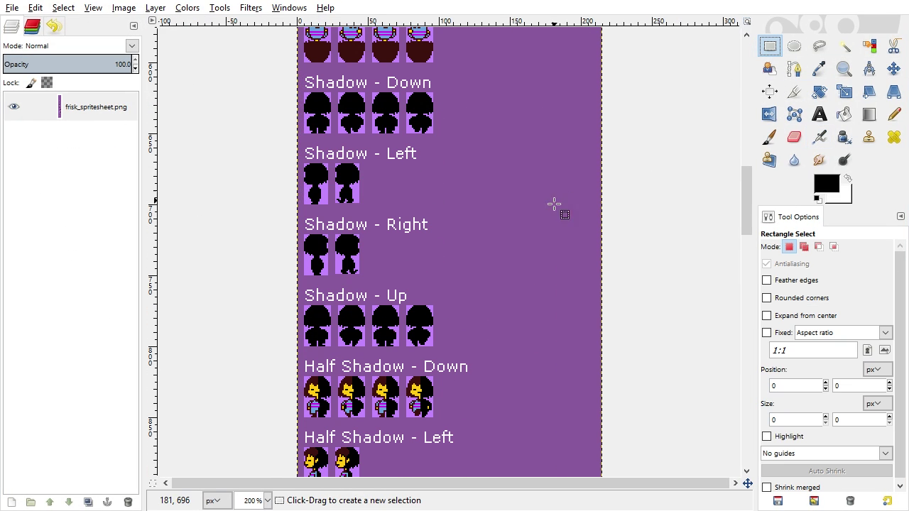
pyautogui.scroll(10, 550, 191)
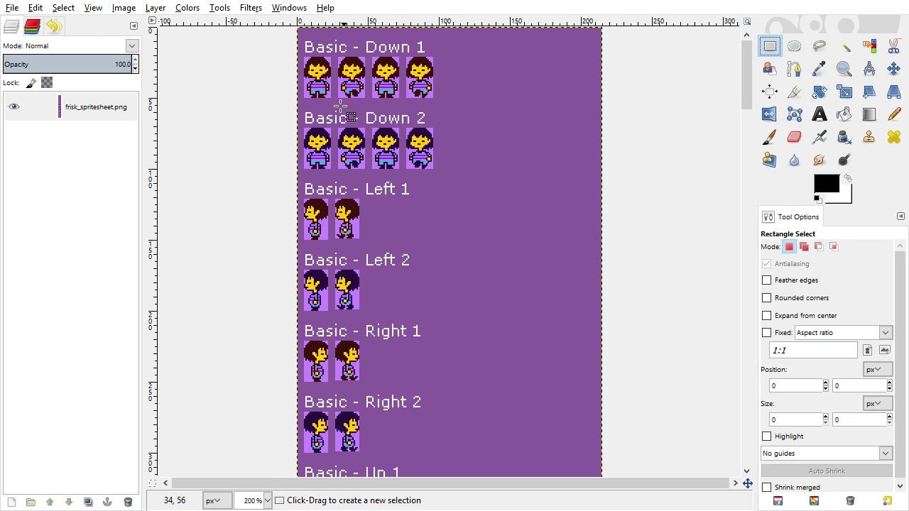
pyautogui.scroll(-5, 544, 216)
pyautogui.scroll(5, 544, 216)
pyautogui.press('4')
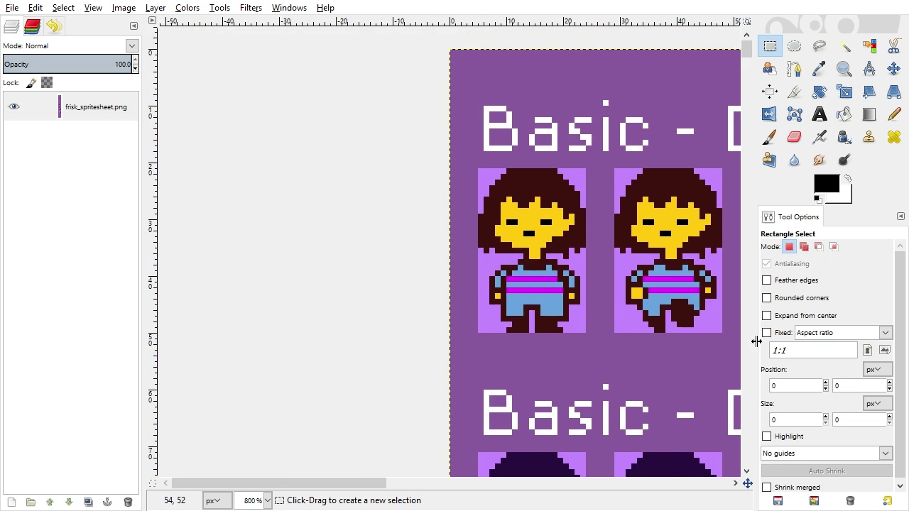
pyautogui.moveTo(478, 169); pyautogui.dragTo(586, 334)
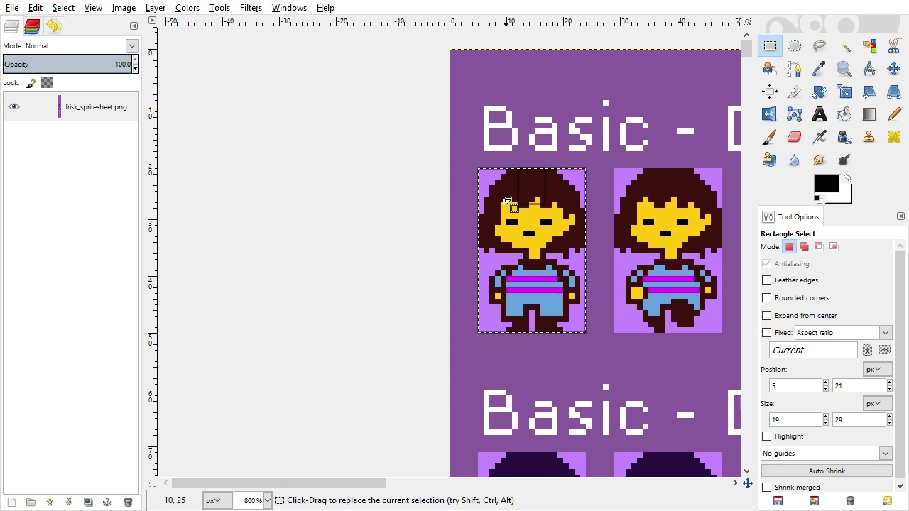
# - Copy the selected first Basic - Down 1 sprite and create a new image from the clipboard
pyautogui.moveTo(501, 248); pyautogui.dragTo(504, 218)
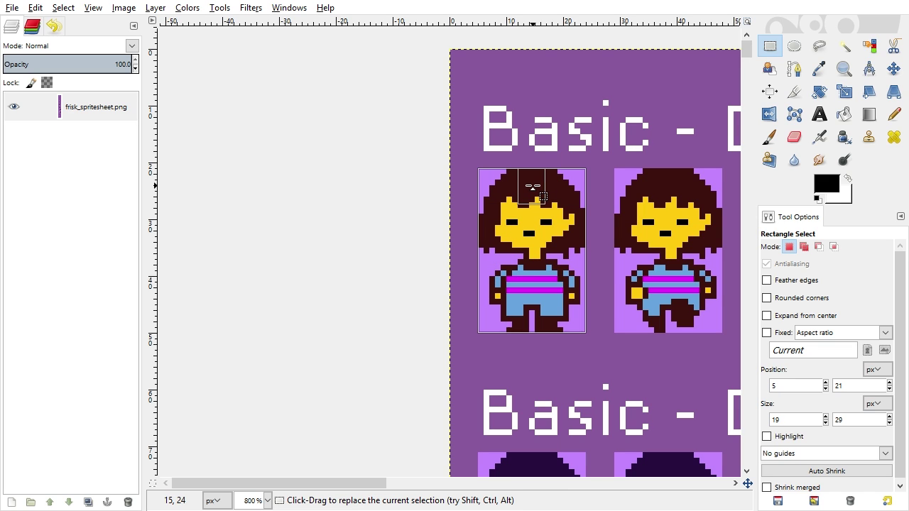
pyautogui.moveTo(537, 183)
pyautogui.mouseDown()
pyautogui.moveTo(538, 193)
pyautogui.moveTo(537, 183)
pyautogui.mouseUp()
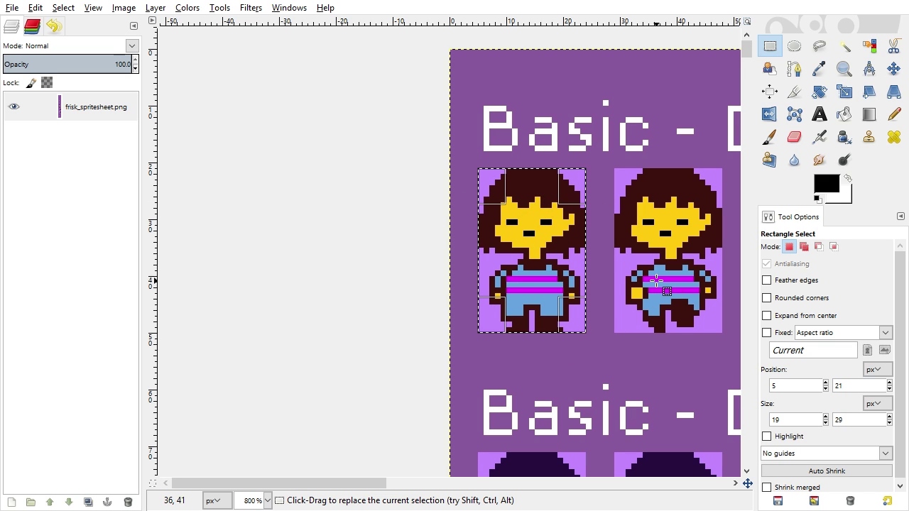
pyautogui.hotkey('ctrl', 'c')
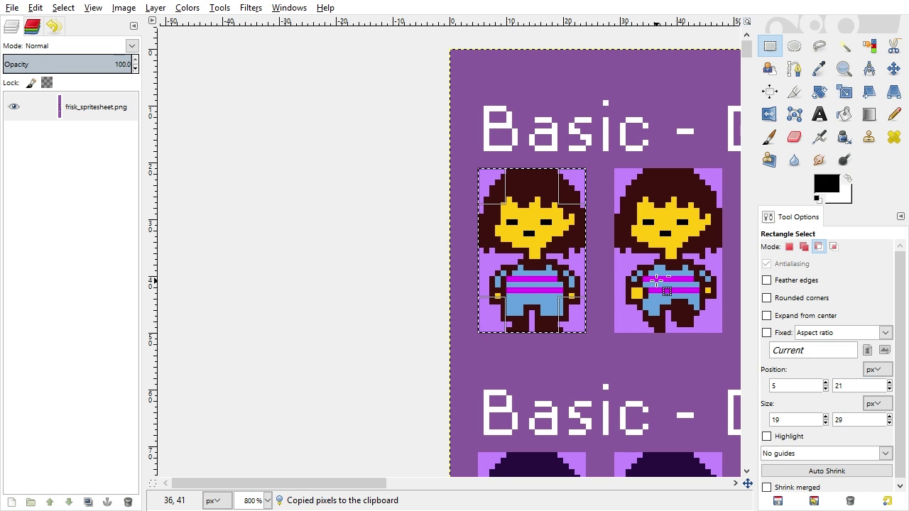
pyautogui.click(15, 10)
pyautogui.moveTo(105, 39)
pyautogui.click(245, 37)
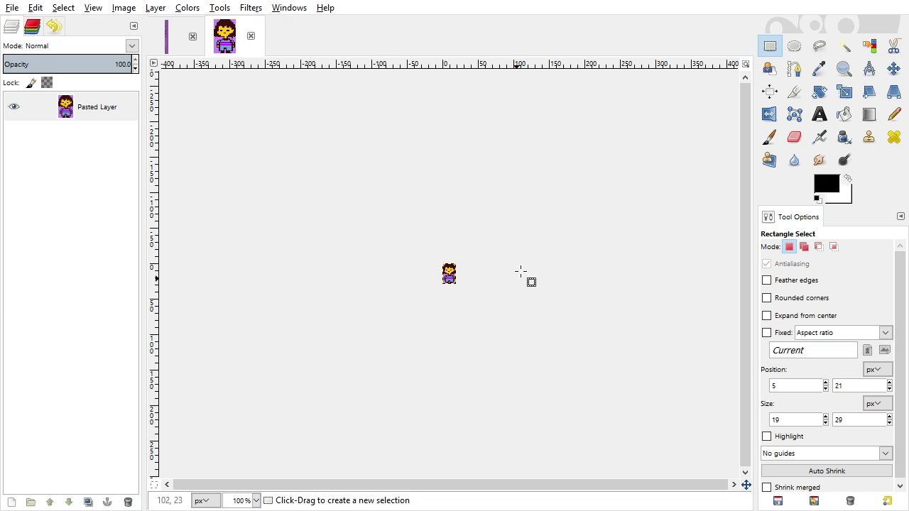
pyautogui.scroll(5, 430, 256)
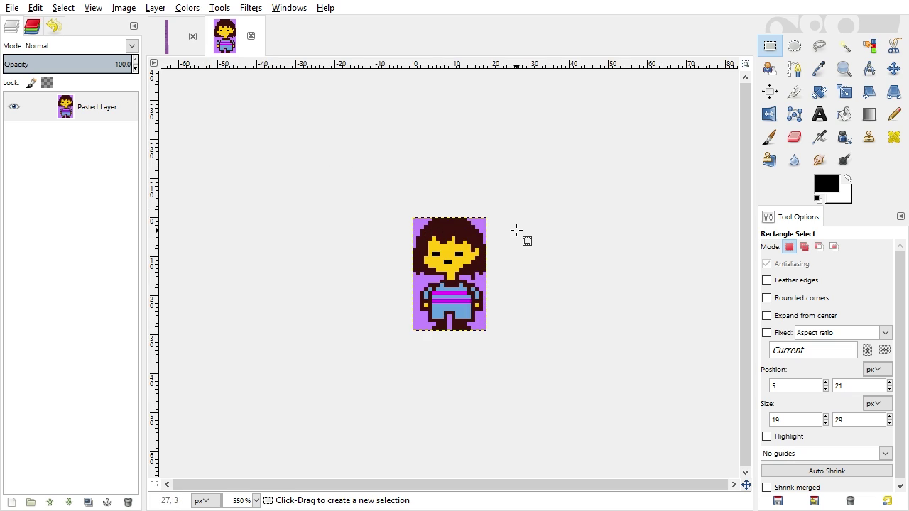
# - Look at the export commands for the new sprite image, and close that image without saving
pyautogui.click(11, 8)
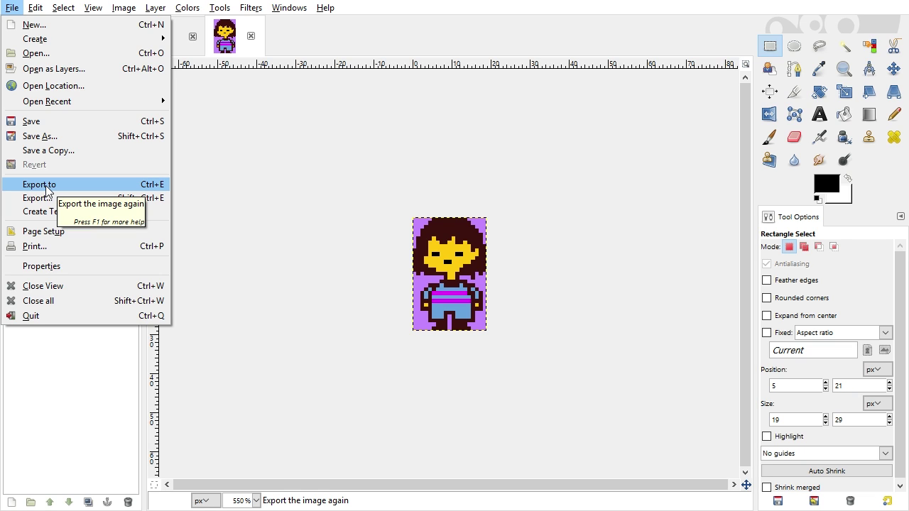
pyautogui.click(334, 54)
pyautogui.click(251, 46)
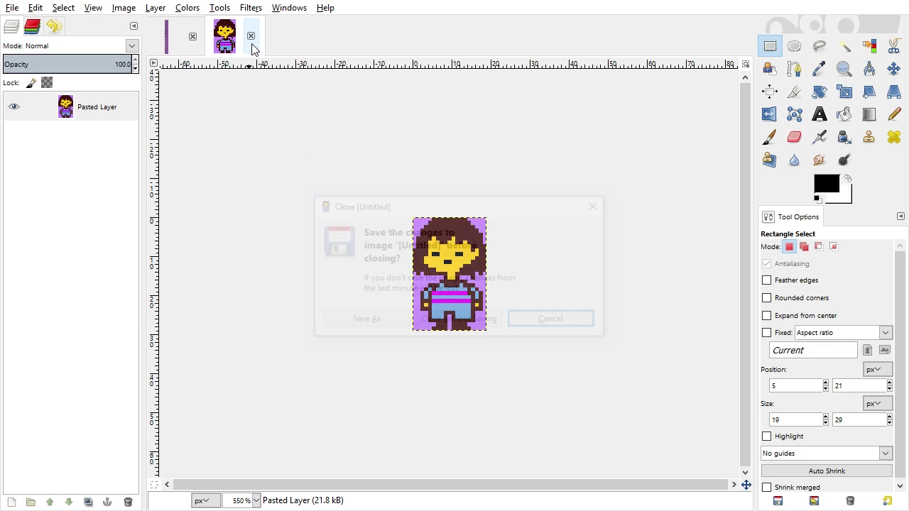
pyautogui.click(455, 319)
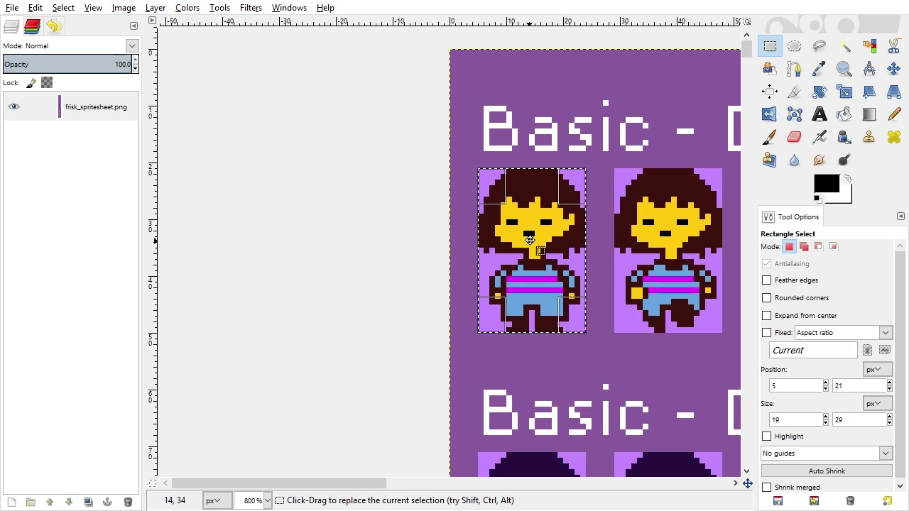
# - Move the selection onto the second Basic - Down 1 sprite at position 29, 21, and look over the other sprite rows
pyautogui.moveTo(530, 240); pyautogui.dragTo(663, 235)
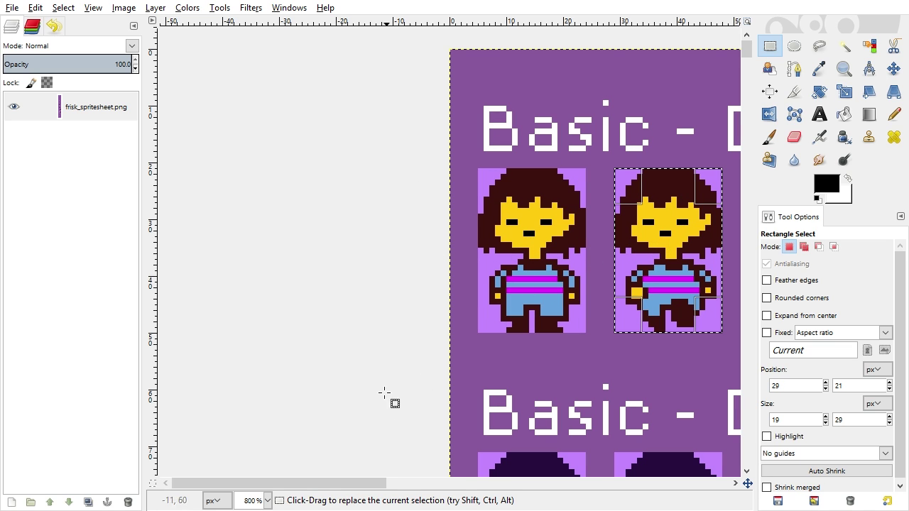
pyautogui.moveTo(362, 485); pyautogui.dragTo(389, 488)
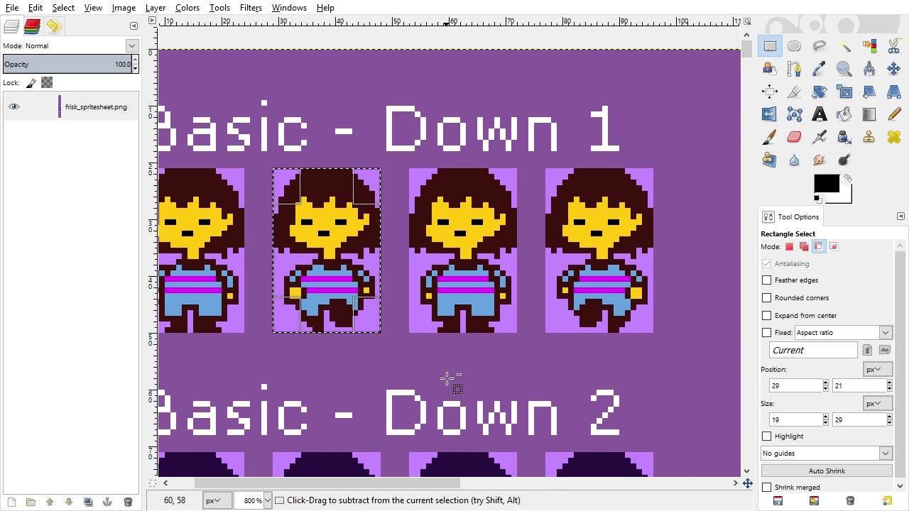
pyautogui.scroll(-4, 448, 378)
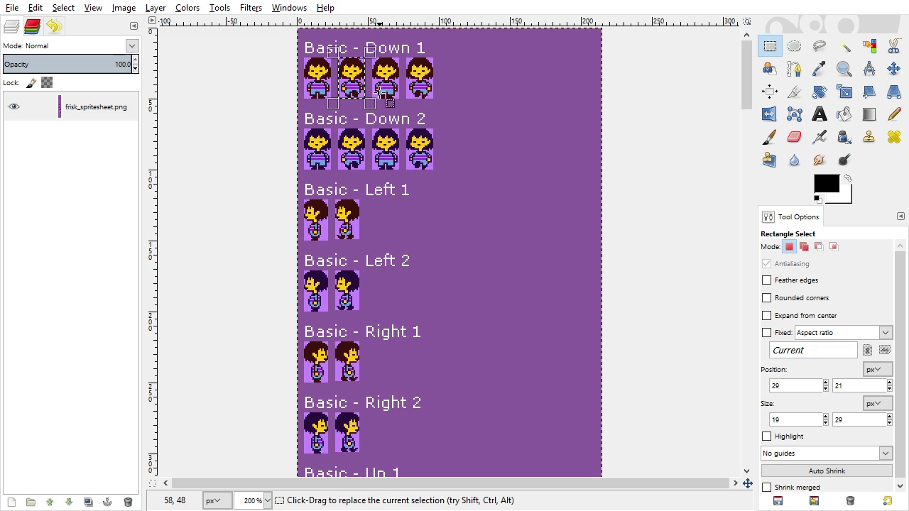
pyautogui.scroll(-5, 426, 192)
pyautogui.scroll(5, 438, 218)
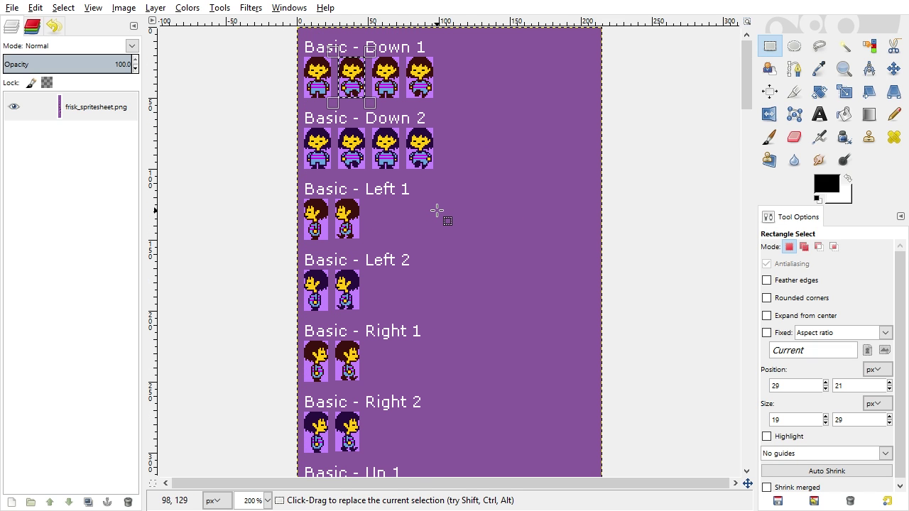
pyautogui.scroll(-3, 483, 319)
pyautogui.scroll(-3, 513, 372)
pyautogui.scroll(6, 514, 372)
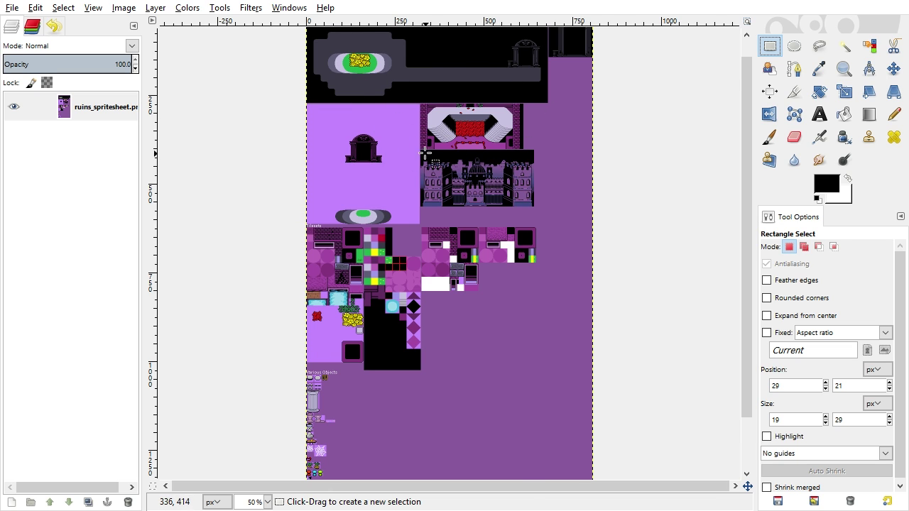
# - Select the large black room with yellow flowers on the ruins sprite sheet, 680 by 260 px at position 1, 13
pyautogui.scroll(3, 422, 152)
pyautogui.moveTo(326, 110); pyautogui.dragTo(656, 419)
pyautogui.moveTo(363, 295); pyautogui.dragTo(362, 296)
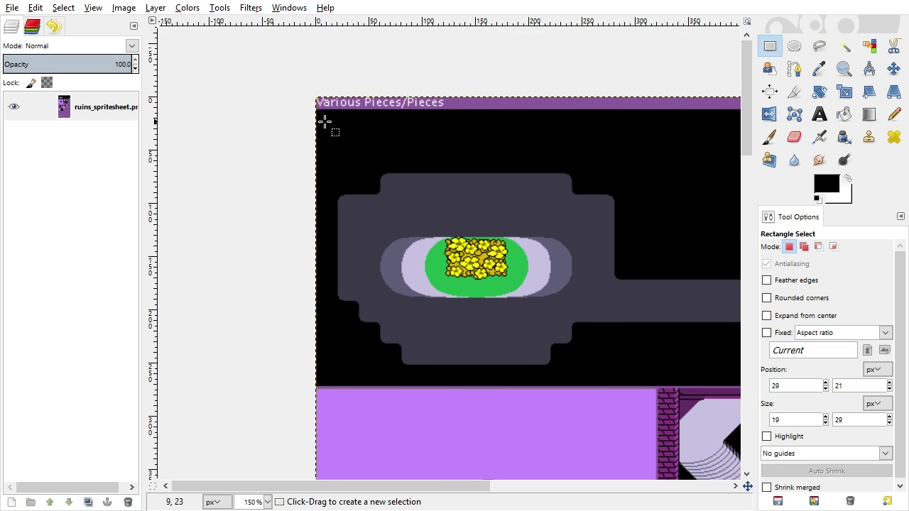
pyautogui.moveTo(317, 111); pyautogui.dragTo(607, 388)
pyautogui.keyDown('ctrl'); pyautogui.scroll(3, 633, 371); pyautogui.keyUp('ctrl')
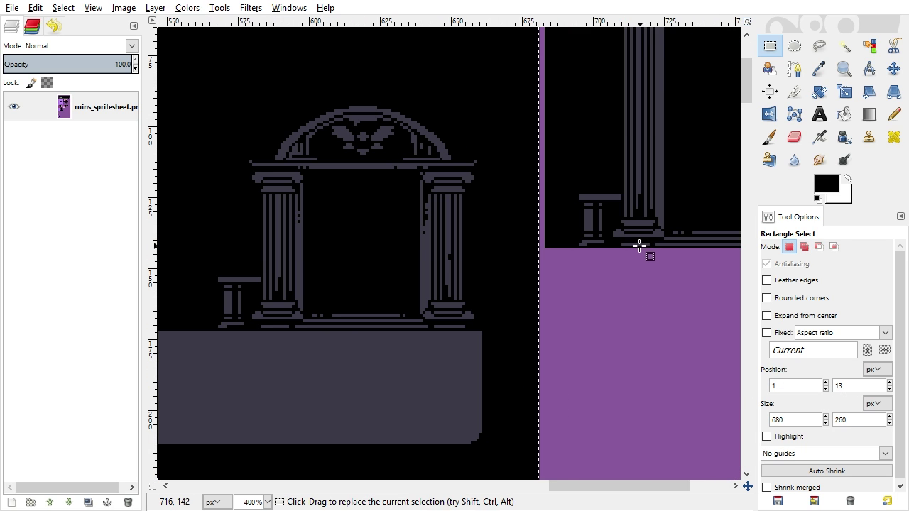
# - Adjust the selection's upper and lower edges to fit the black room, 680 by 260 px at position 1, 12
pyautogui.scroll(3, 641, 252)
pyautogui.moveTo(431, 76); pyautogui.dragTo(429, 82)
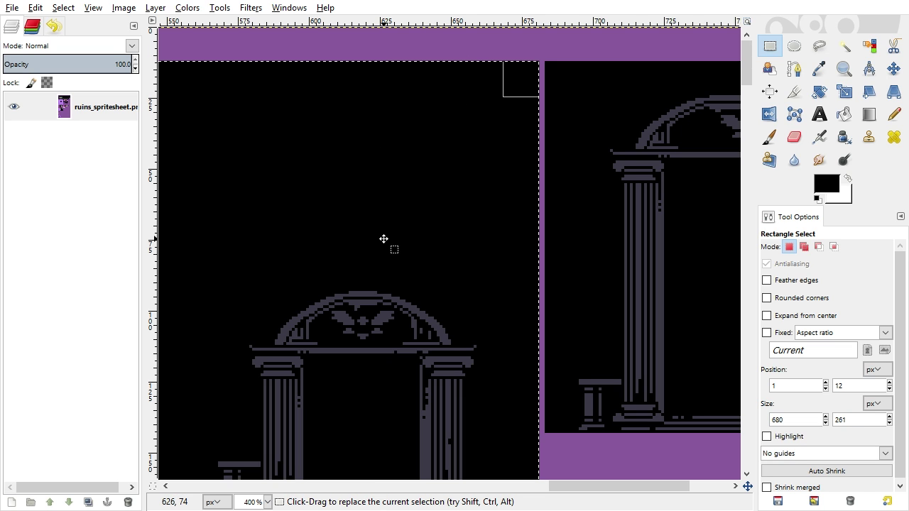
pyautogui.hscroll(-10, 385, 238)
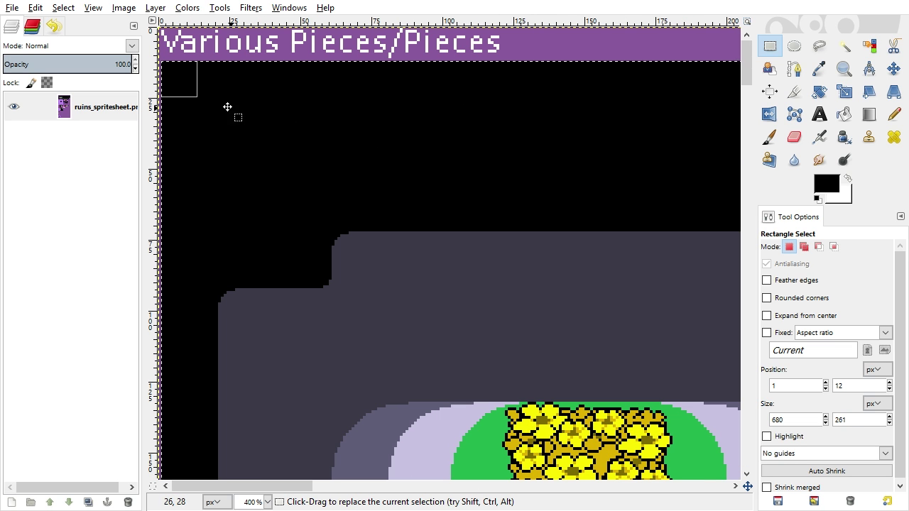
pyautogui.hscroll(10, 384, 220)
pyautogui.hscroll(-10, 380, 219)
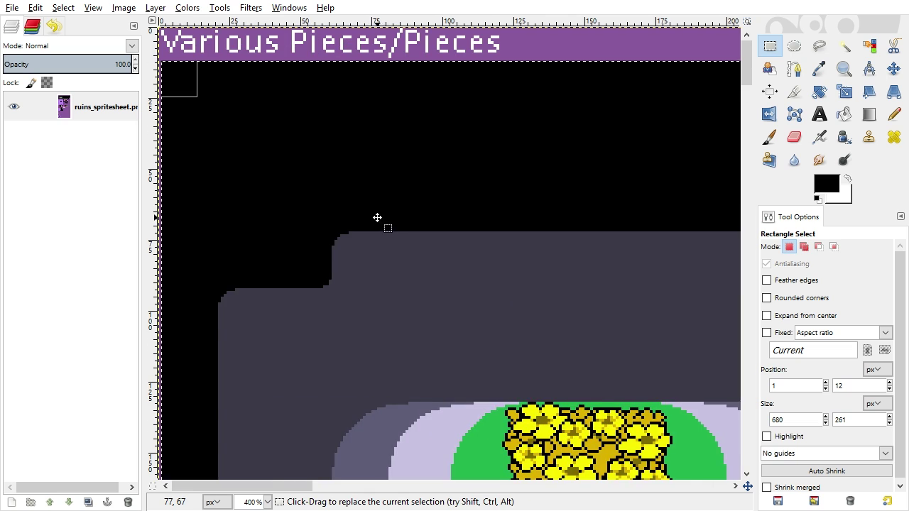
pyautogui.scroll(-18, 376, 217)
pyautogui.moveTo(431, 213); pyautogui.dragTo(434, 211)
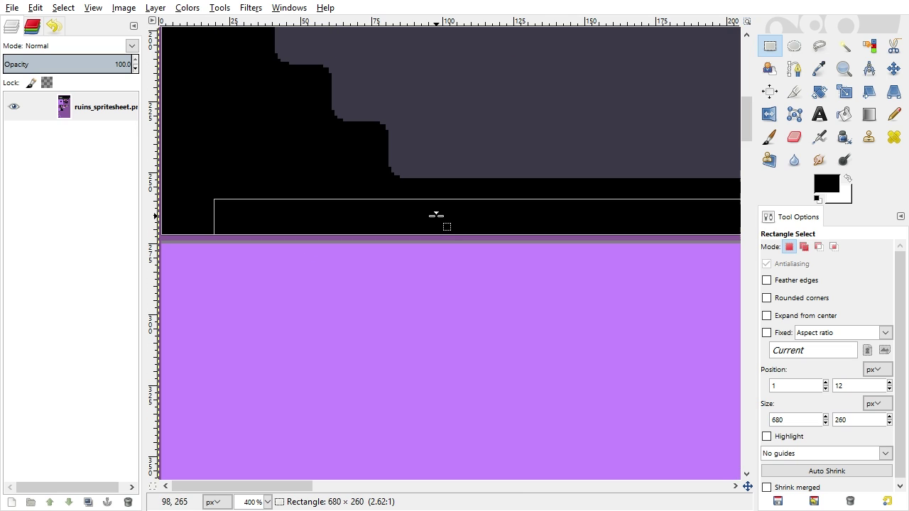
pyautogui.keyDown('ctrl'); pyautogui.scroll(-4, 485, 332); pyautogui.keyUp('ctrl')
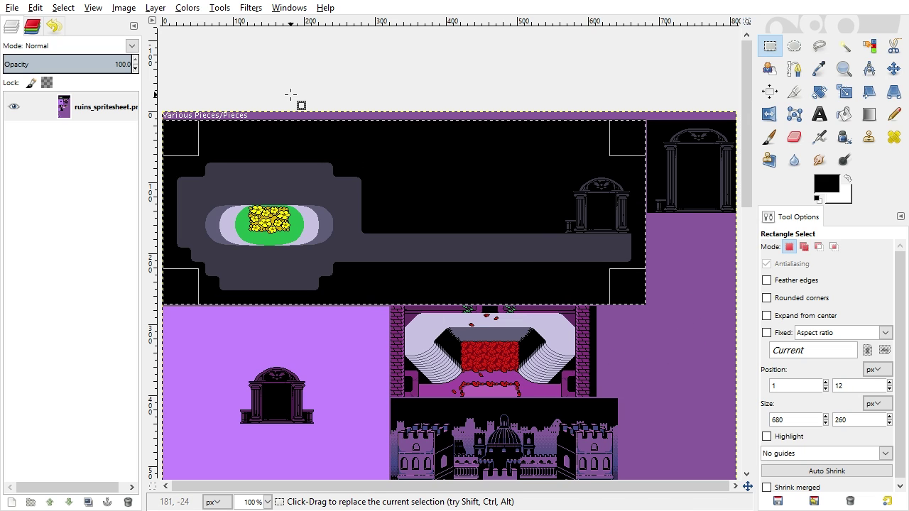
# - Copy the selected ruins room and create a new image from the clipboard
pyautogui.hotkey('ctrl', 'c')
pyautogui.click(35, 8)
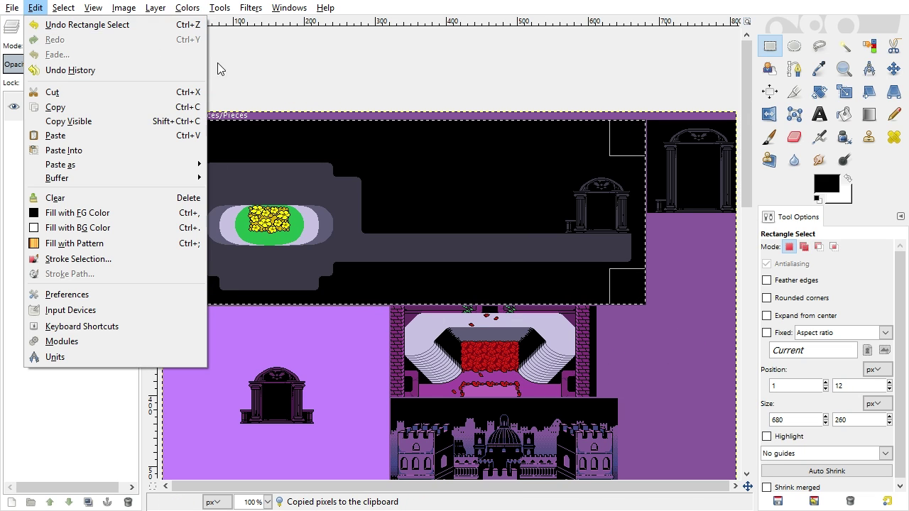
pyautogui.moveTo(171, 45)
pyautogui.click(263, 34)
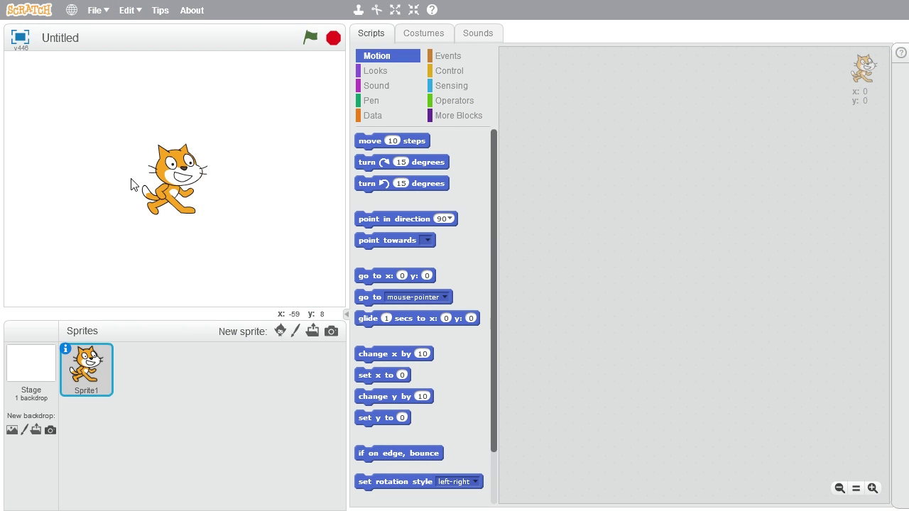
# - In Scratch, delete costume2 from the cat sprite
pyautogui.click(410, 36)
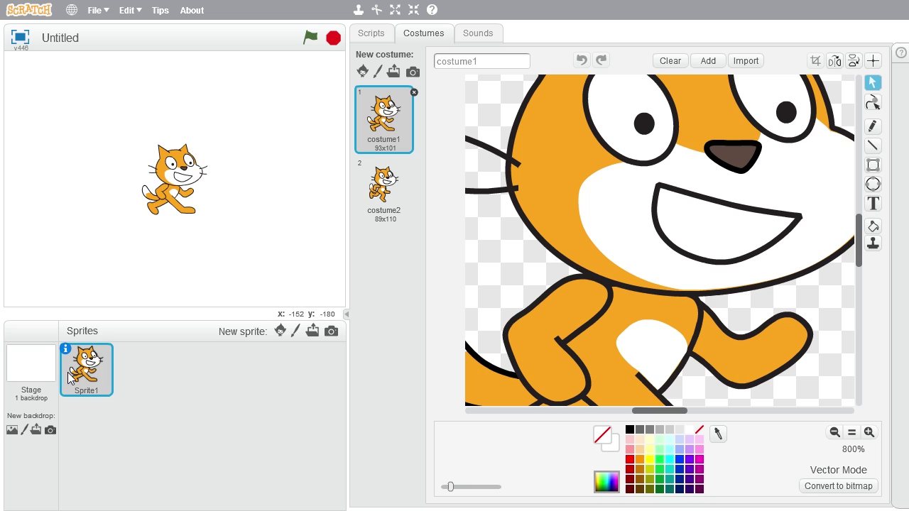
pyautogui.click(387, 209)
pyautogui.click(414, 163)
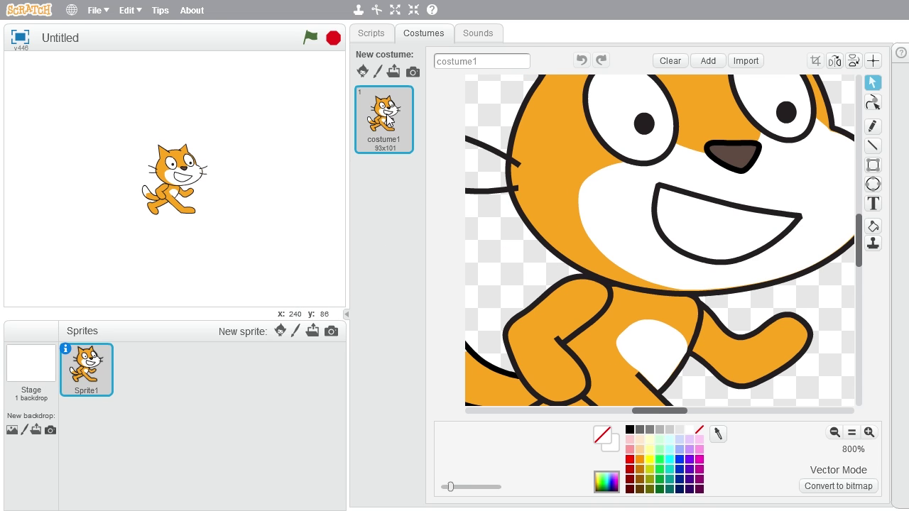
# - Upload ruins-1 from the edited folder's ruins subfolder as a new costume, and delete the cat's costume1
pyautogui.click(394, 72)
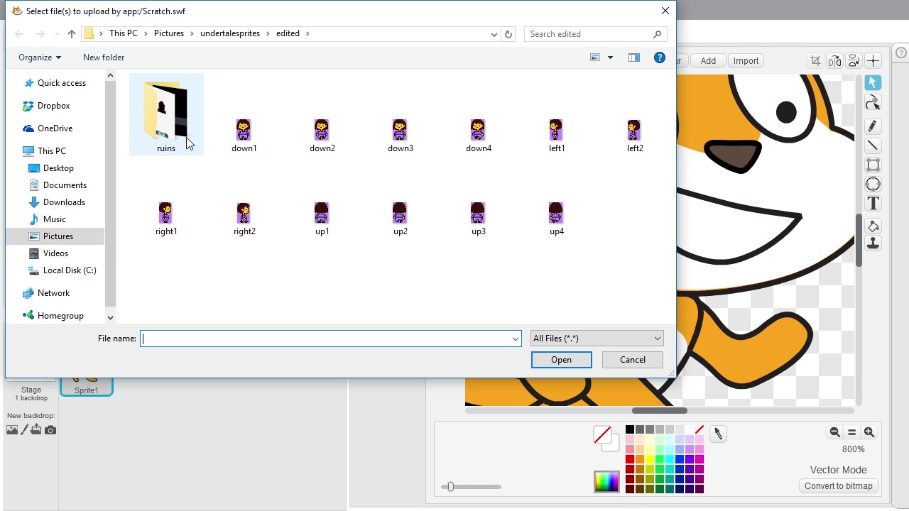
pyautogui.doubleClick(170, 118)
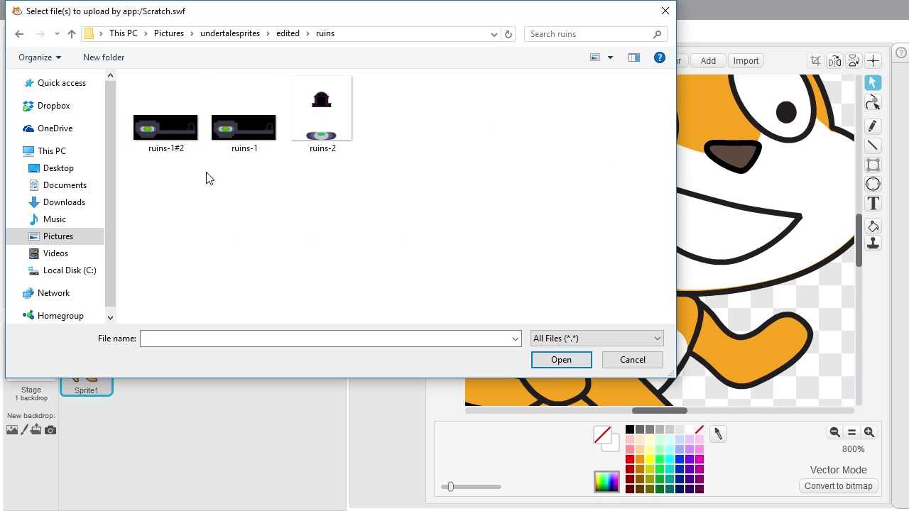
pyautogui.click(243, 126)
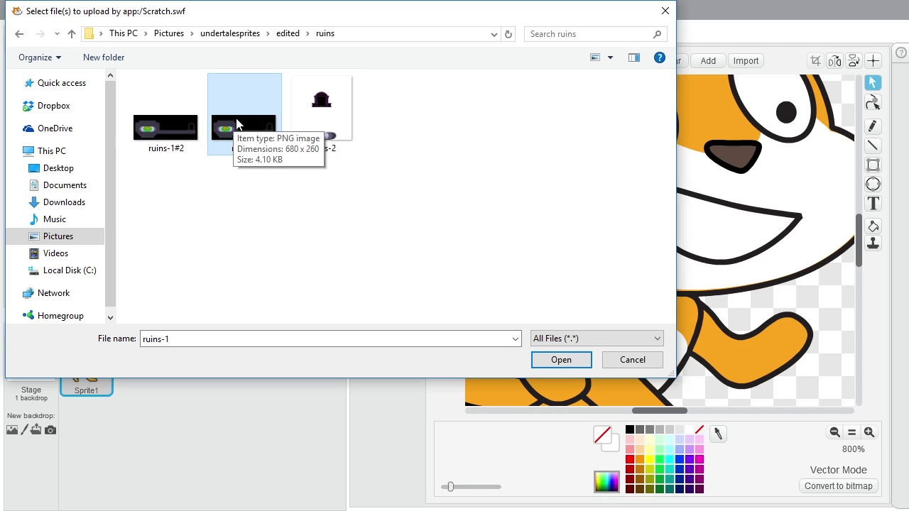
pyautogui.click(558, 359)
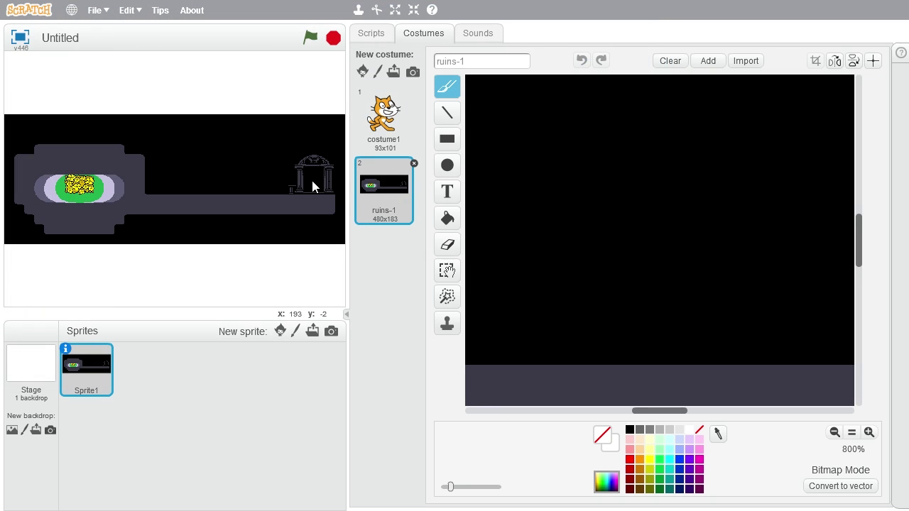
pyautogui.click(408, 113)
pyautogui.click(414, 93)
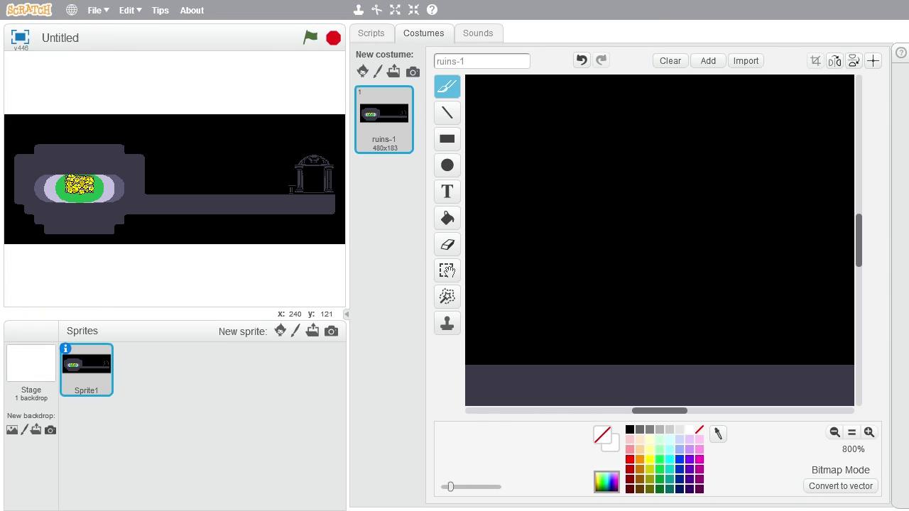
# - Rename the sprite Sprite1 as ruins-1
pyautogui.click(65, 348)
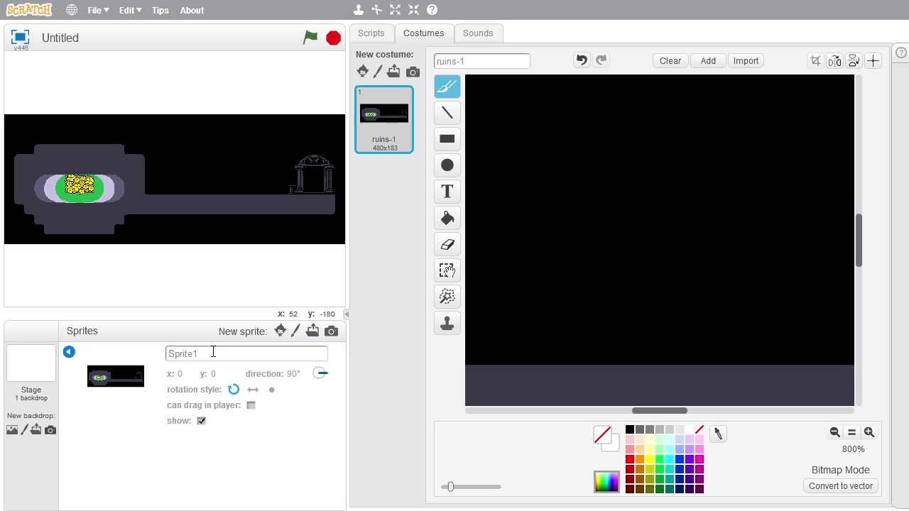
pyautogui.click(213, 353)
pyautogui.press('BackSpace')
pyautogui.click(69, 352)
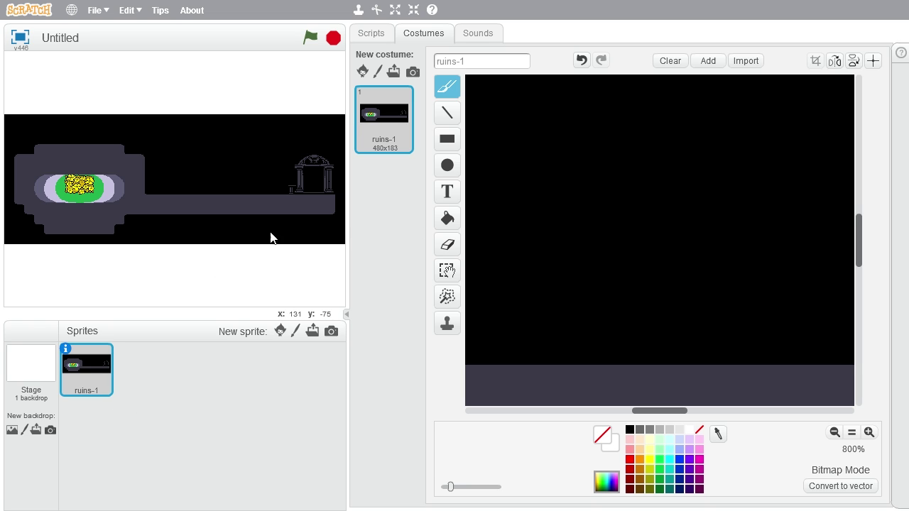
# - Add a "when green flag clicked" block to the ruins-1 sprite's scripts and clean up the script area
pyautogui.click(835, 432)
pyautogui.click(834, 432)
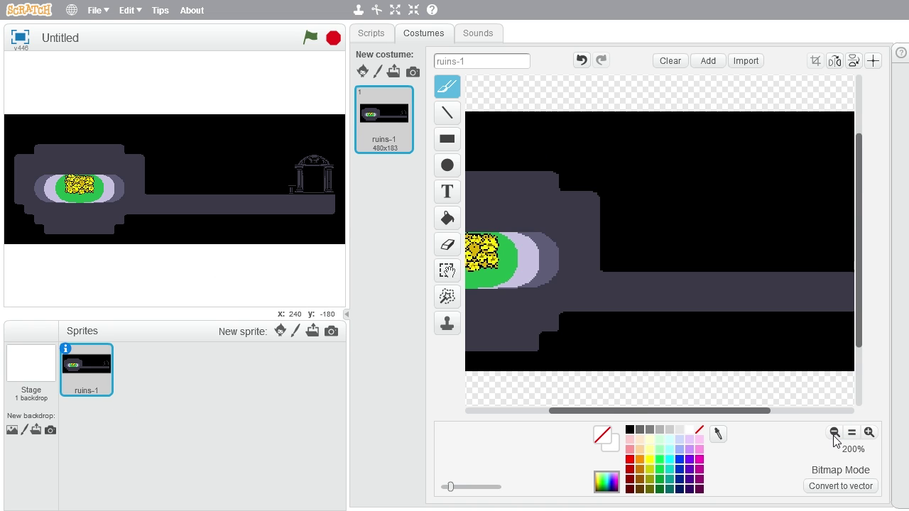
pyautogui.click(835, 432)
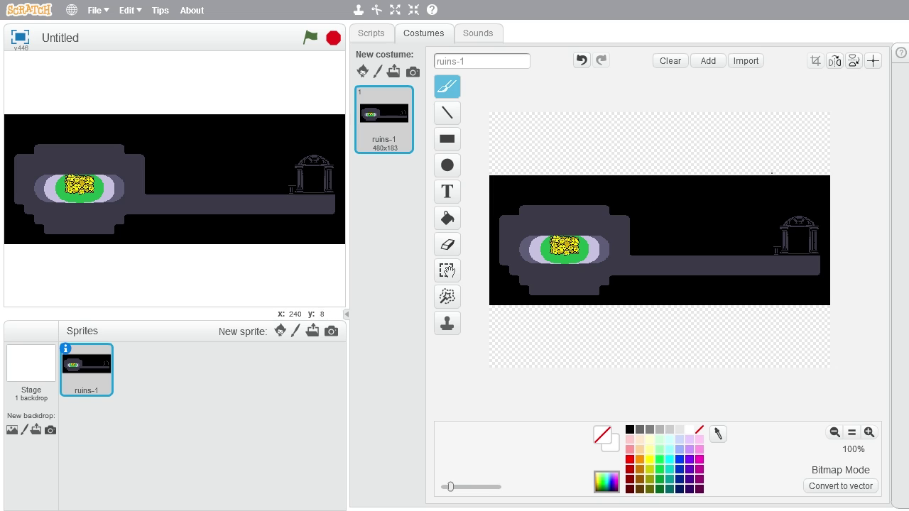
pyautogui.click(387, 35)
pyautogui.click(451, 56)
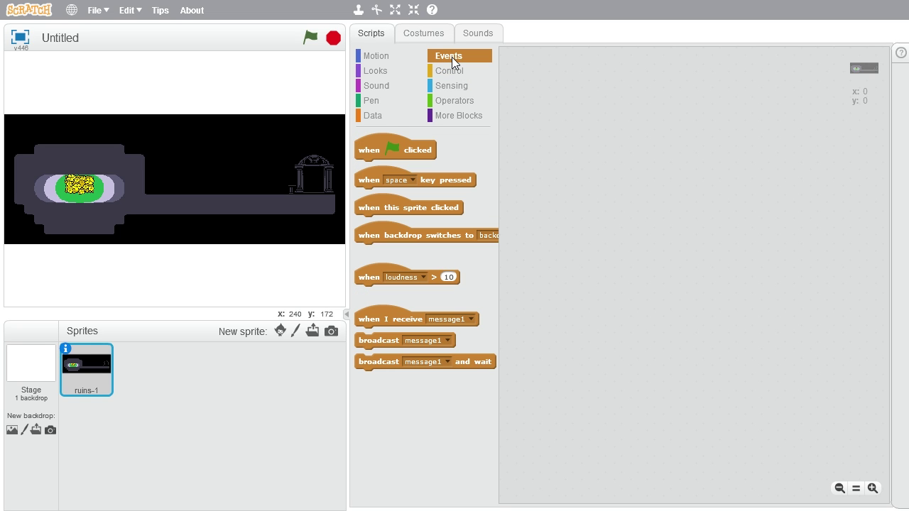
pyautogui.moveTo(409, 145); pyautogui.dragTo(573, 93)
pyautogui.rightClick(602, 146)
pyautogui.click(603, 146)
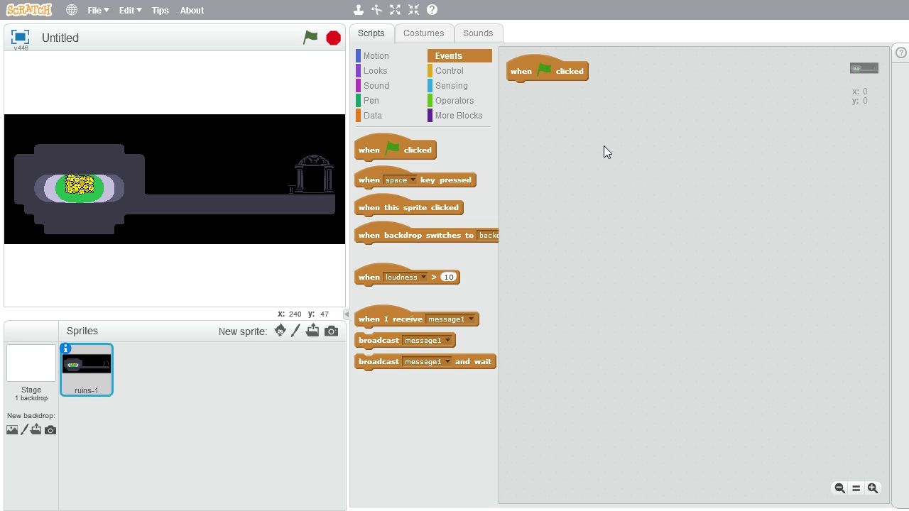
# - Add a "set size to 150 %" block under the green flag block and run the script once
pyautogui.click(382, 73)
pyautogui.moveTo(369, 447); pyautogui.dragTo(555, 93)
pyautogui.click(565, 88)
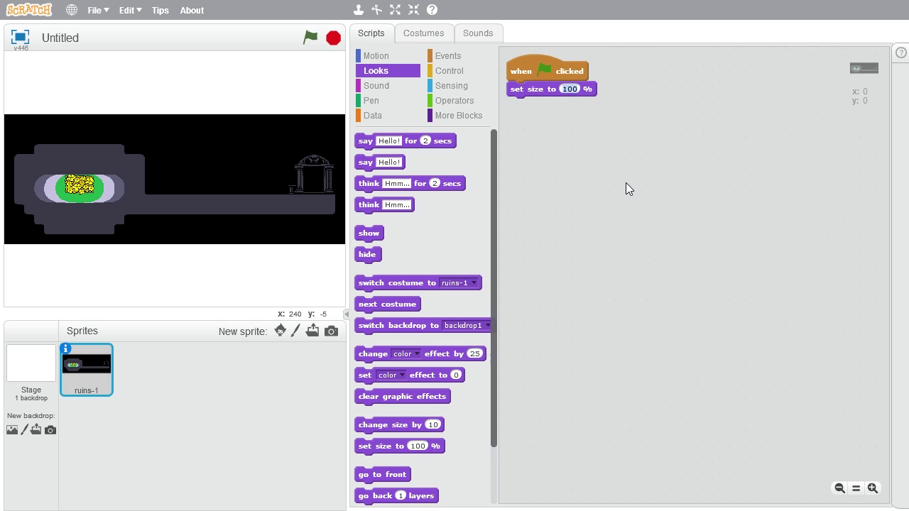
pyautogui.write('150')
pyautogui.click(310, 38)
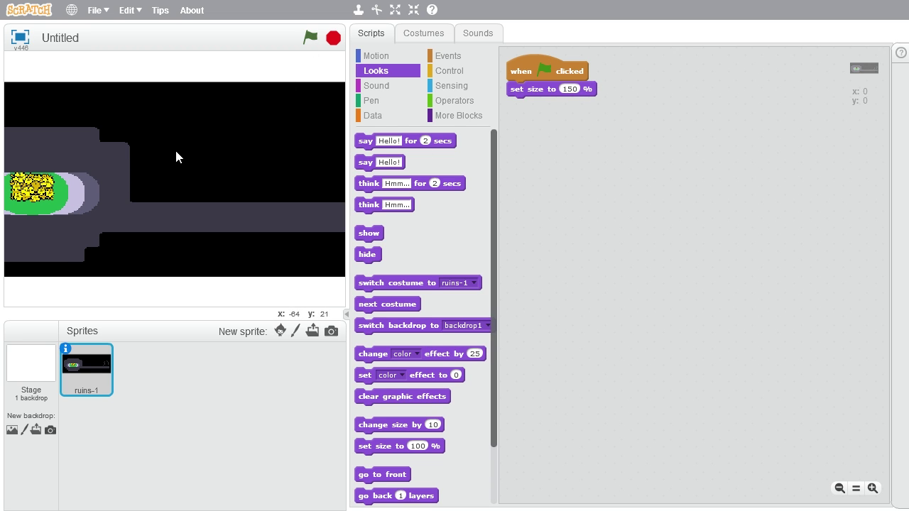
pyautogui.click(333, 38)
# - Add a "go to x: 200 y: 7" block below the size block, and run the project to preview the stage full screen
pyautogui.click(392, 56)
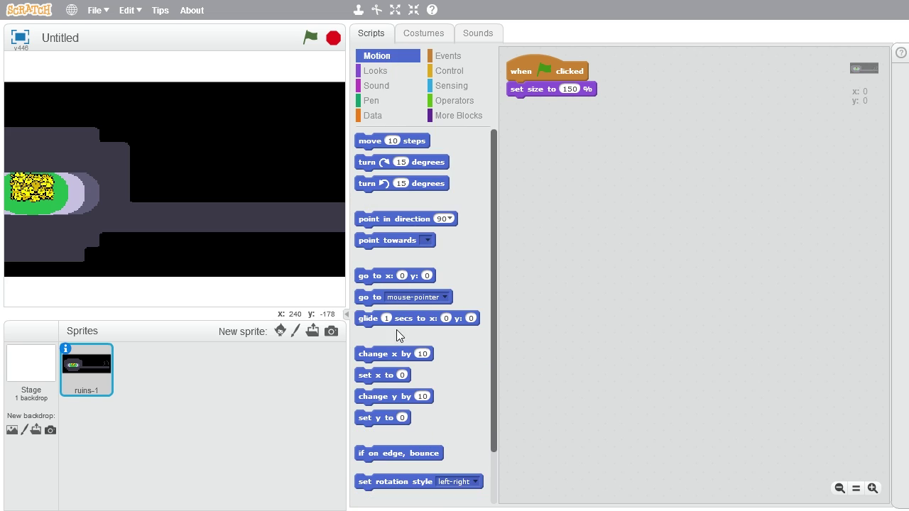
pyautogui.moveTo(380, 355); pyautogui.dragTo(437, 213)
pyautogui.scroll(-3, 377, 426)
pyautogui.scroll(3, 376, 341)
pyautogui.moveTo(379, 275); pyautogui.dragTo(537, 100)
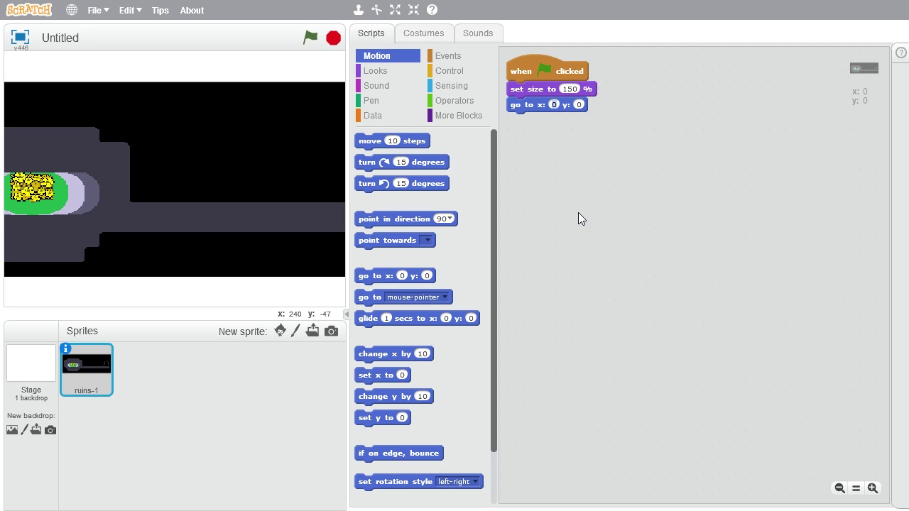
pyautogui.write('200 y: ')
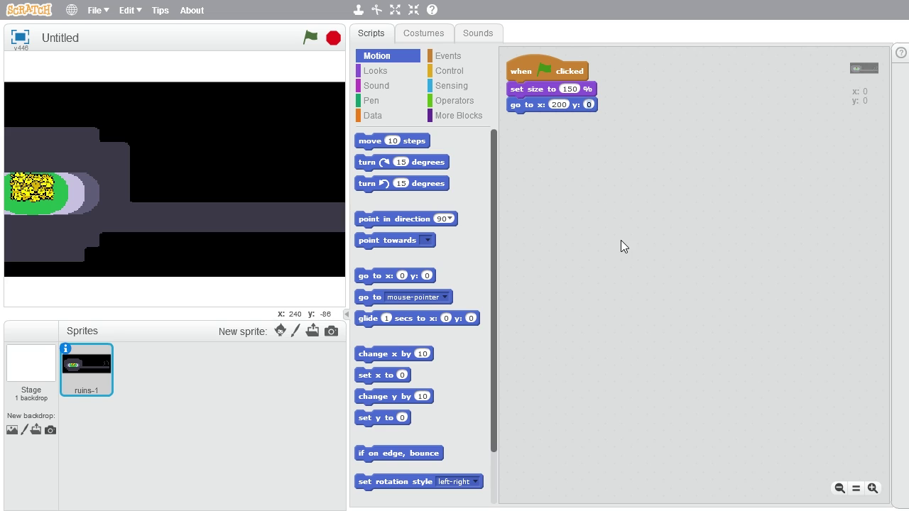
pyautogui.write('7')
pyautogui.click(310, 38)
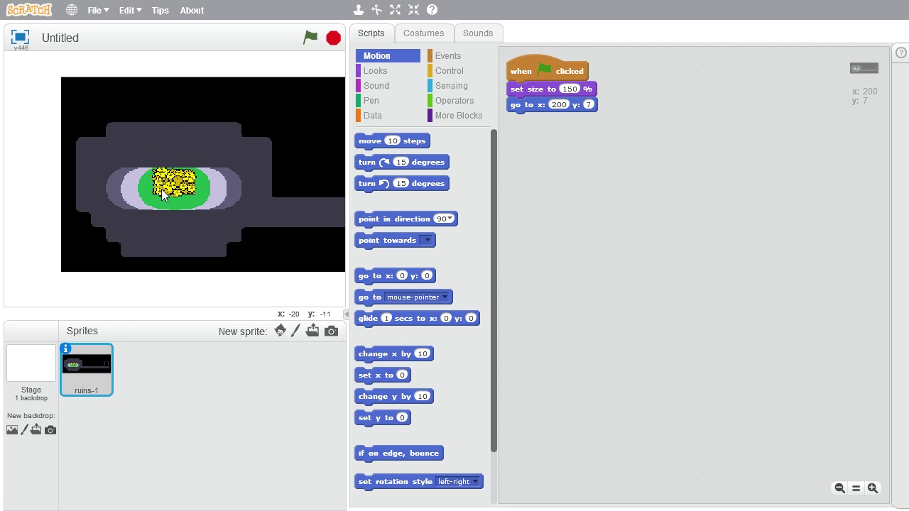
pyautogui.click(20, 38)
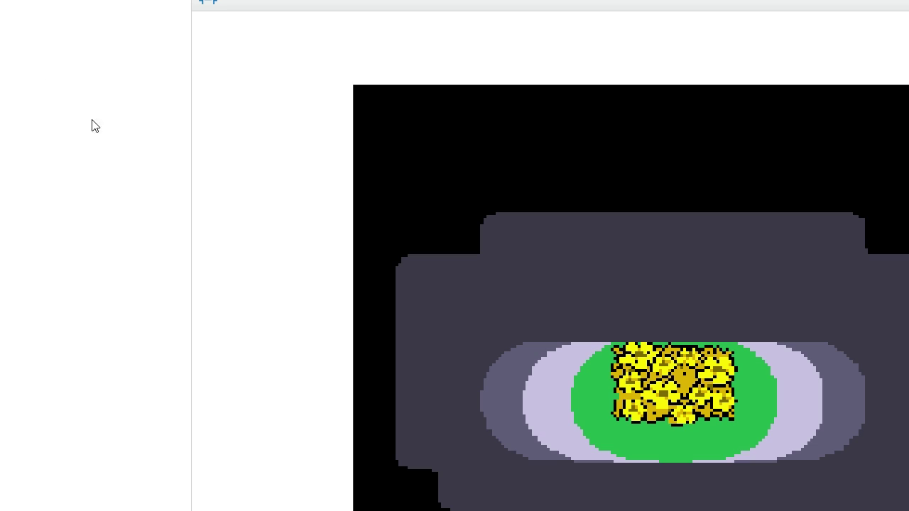
pyautogui.click(209, 3)
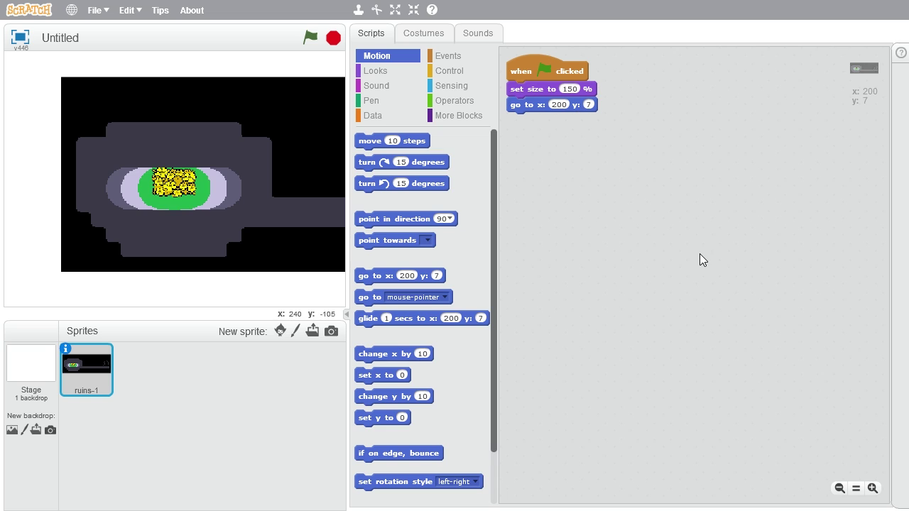
# - Add a "go back 2000 layers" block at the end of the ruins-1 script
pyautogui.click(376, 71)
pyautogui.scroll(-3, 418, 262)
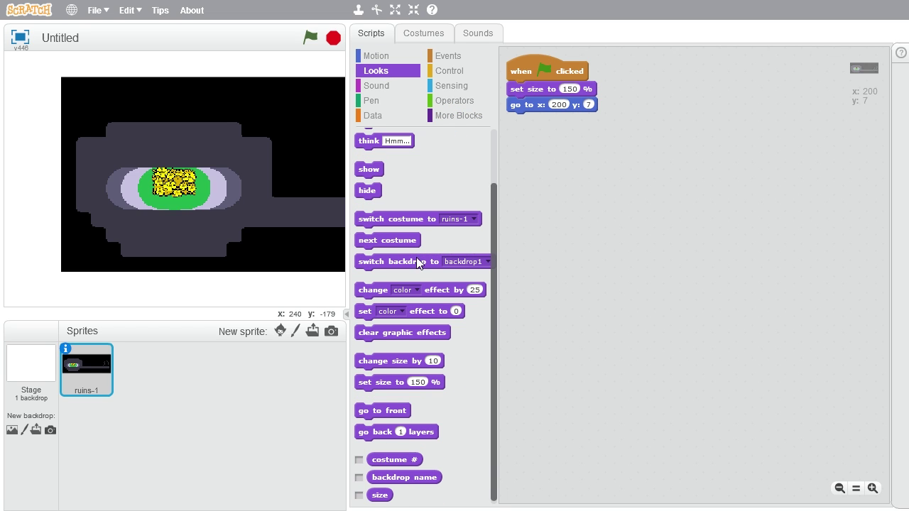
pyautogui.scroll(2, 401, 227)
pyautogui.scroll(-2, 412, 320)
pyautogui.moveTo(387, 432); pyautogui.dragTo(550, 118)
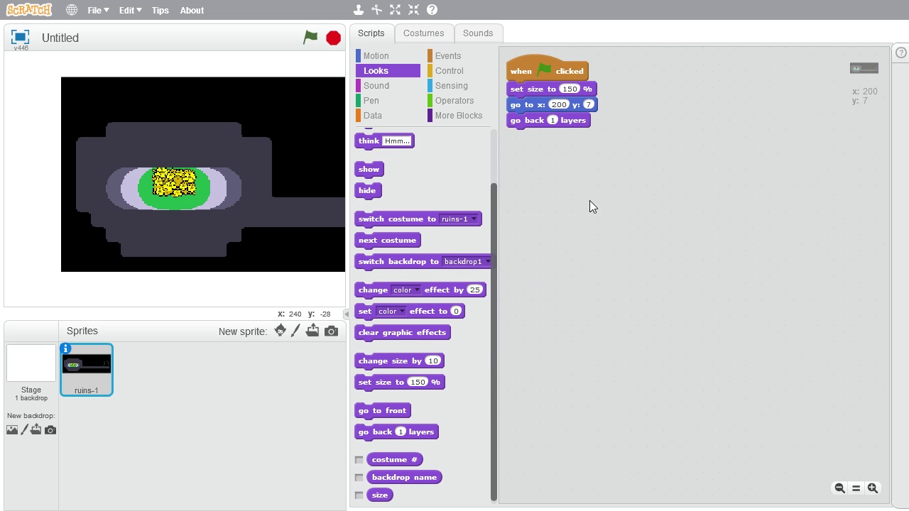
pyautogui.write('2000')
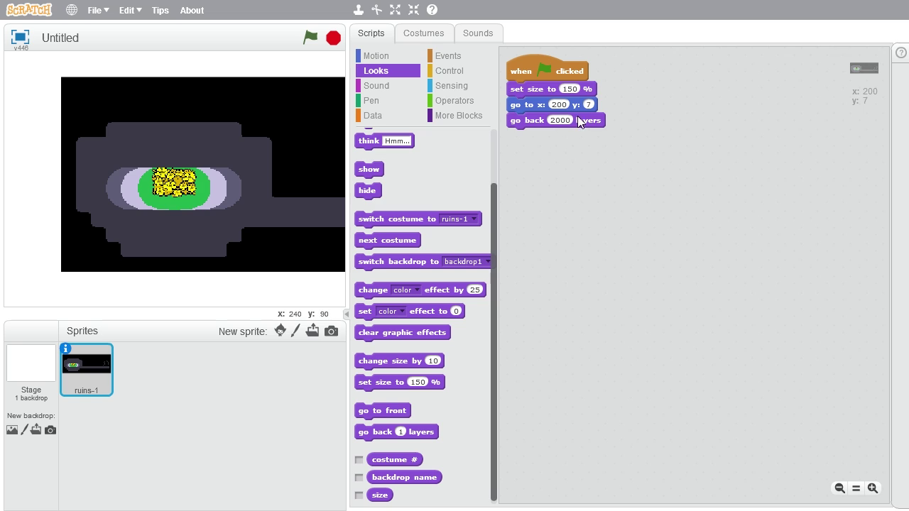
pyautogui.click(583, 160)
# - Duplicate the ruins-1 sprite and rename the copy ruins-1_bg
pyautogui.rightClick(105, 377)
pyautogui.rightClick(82, 367)
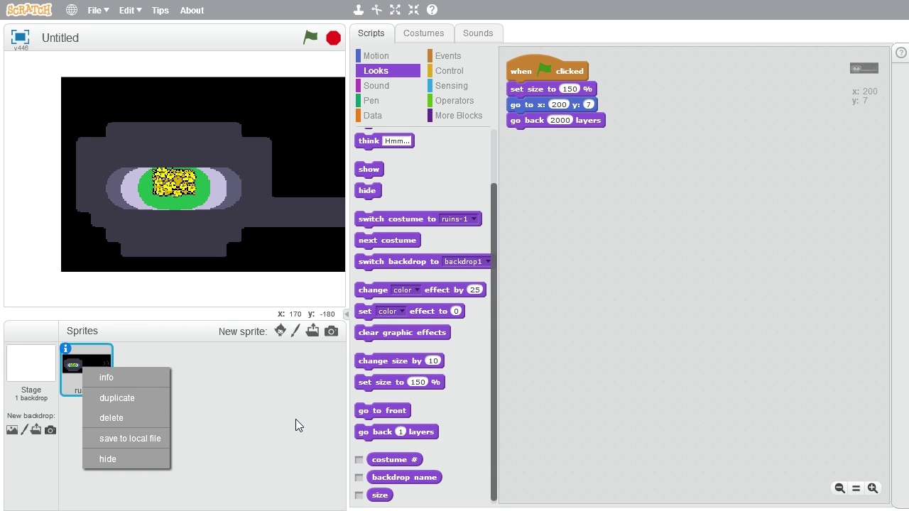
pyautogui.click(147, 398)
pyautogui.click(141, 389)
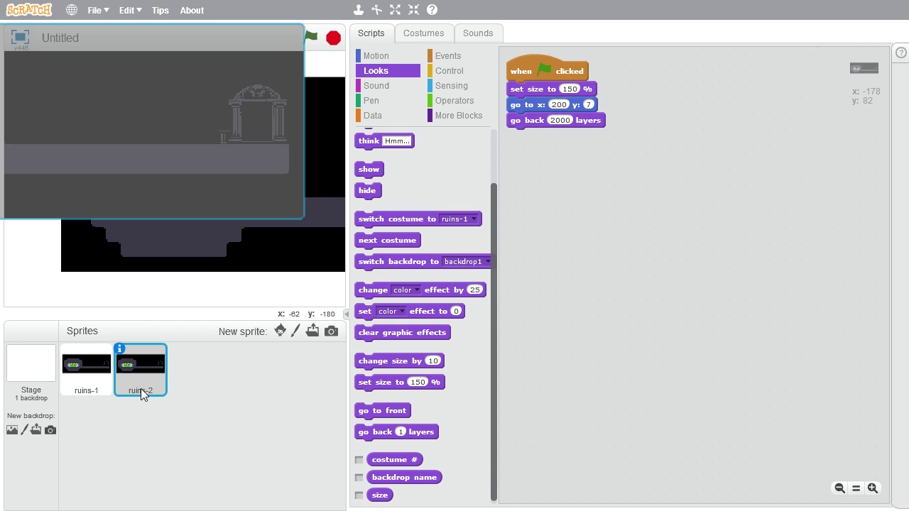
pyautogui.click(119, 350)
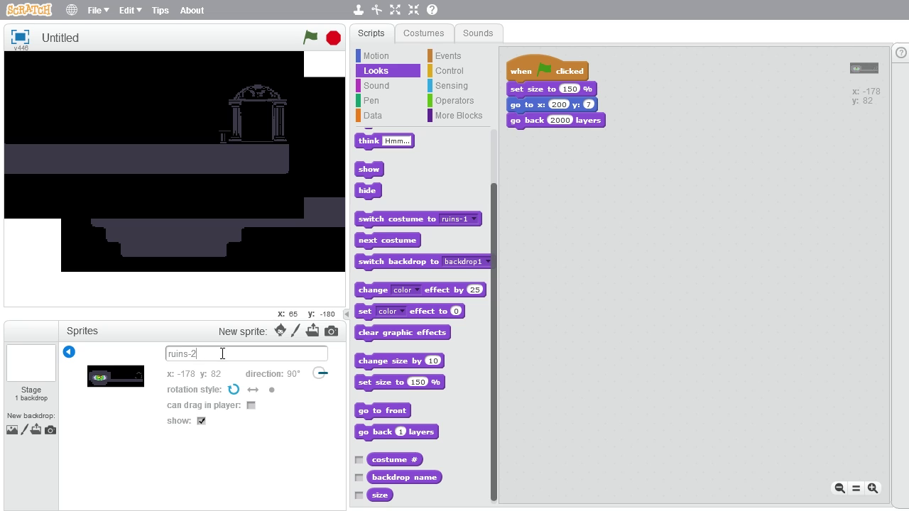
pyautogui.click(69, 351)
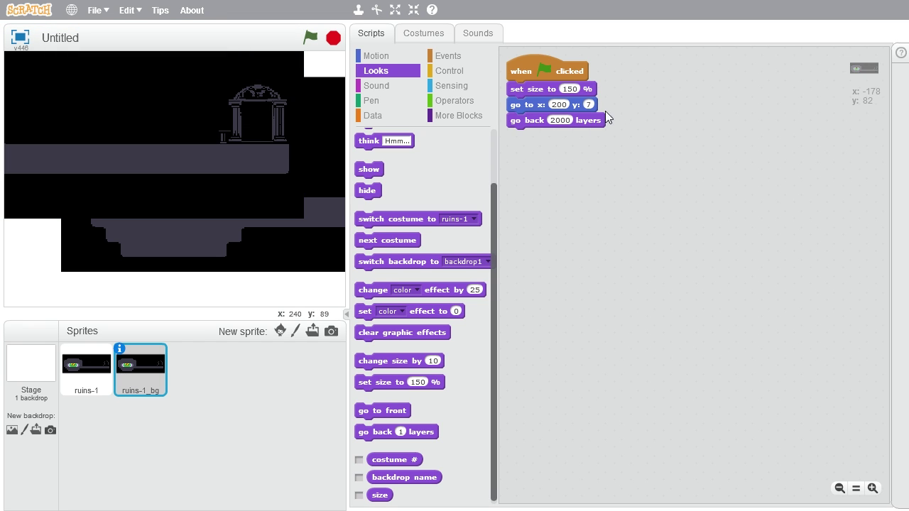
# - Run the project to position the duplicated sprite, and check the ruins-1 and ruins-1_bg sprites
pyautogui.click(305, 39)
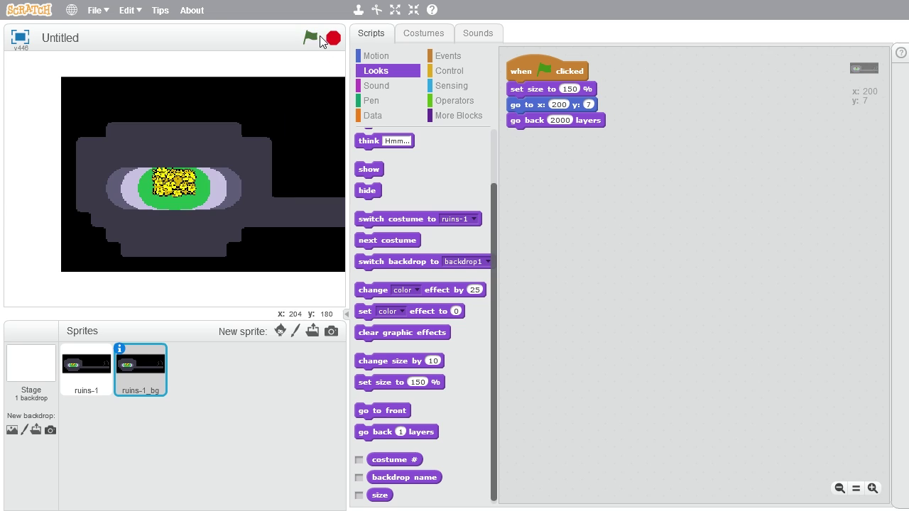
pyautogui.click(103, 376)
pyautogui.click(124, 382)
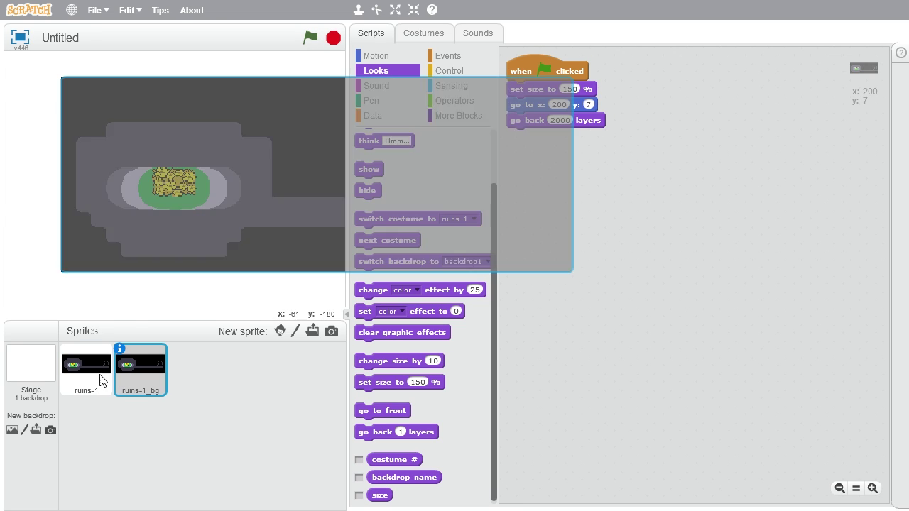
pyautogui.click(78, 377)
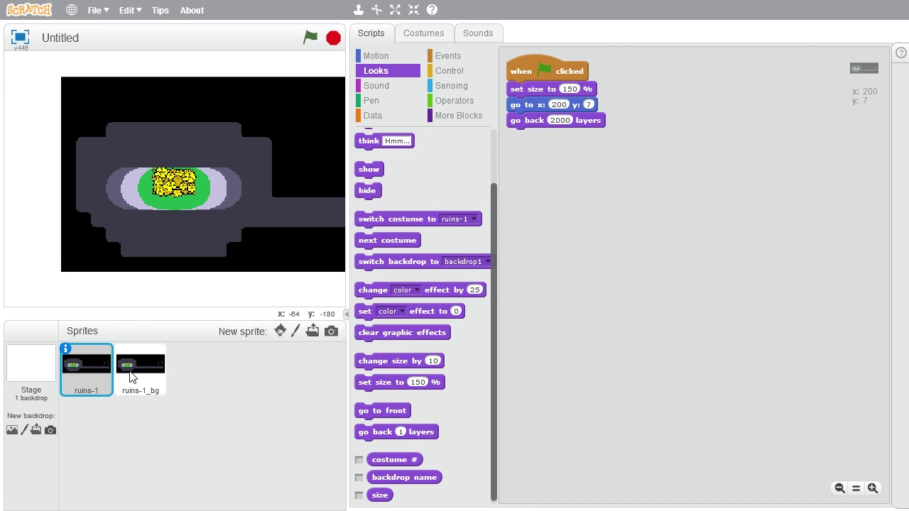
# - In the ruins-1_bg sprite's costume, fill the transparent areas above and below the room with solid black
pyautogui.click(137, 367)
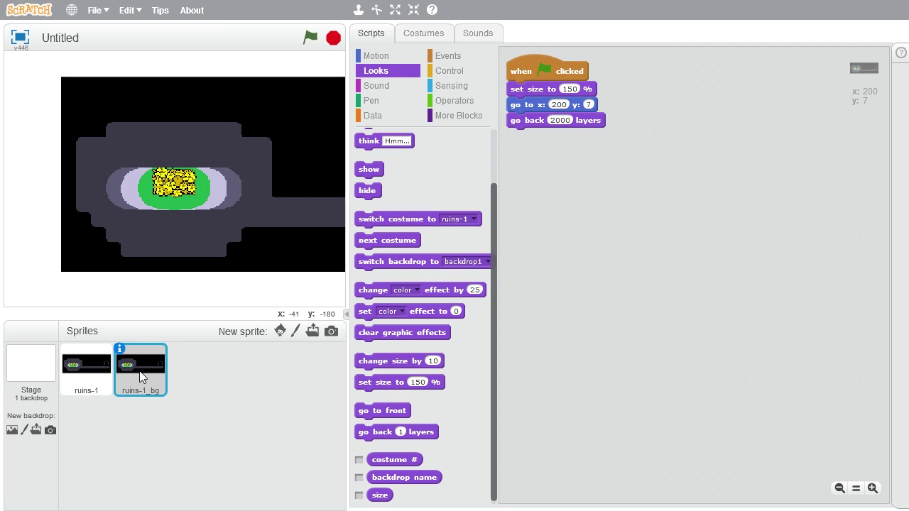
pyautogui.click(427, 37)
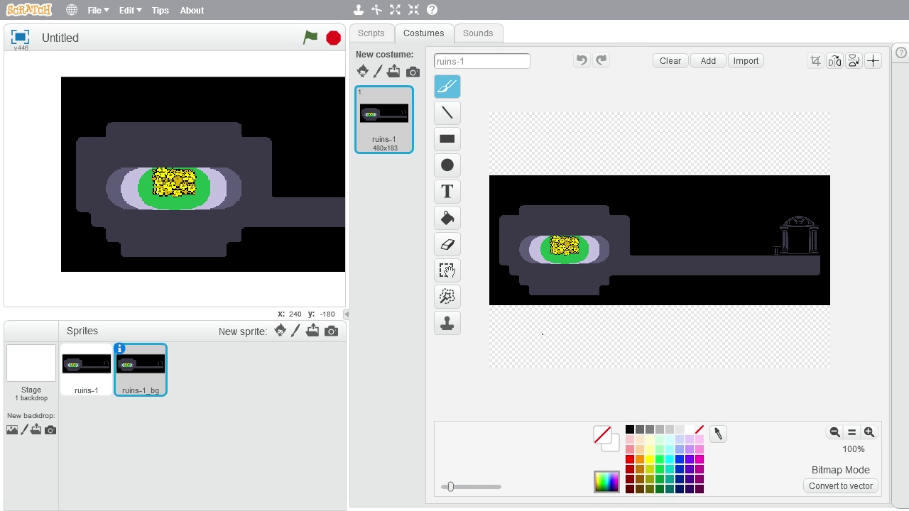
pyautogui.click(448, 218)
pyautogui.click(629, 430)
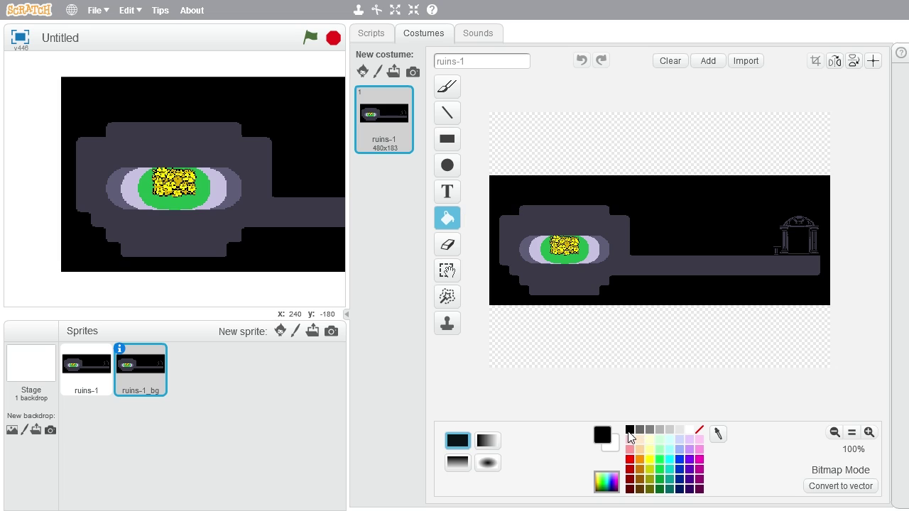
pyautogui.click(646, 358)
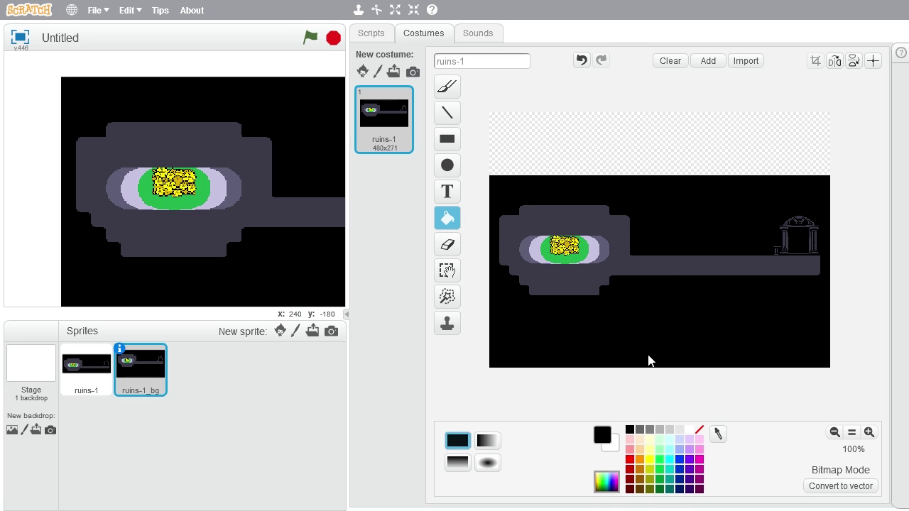
pyautogui.click(676, 147)
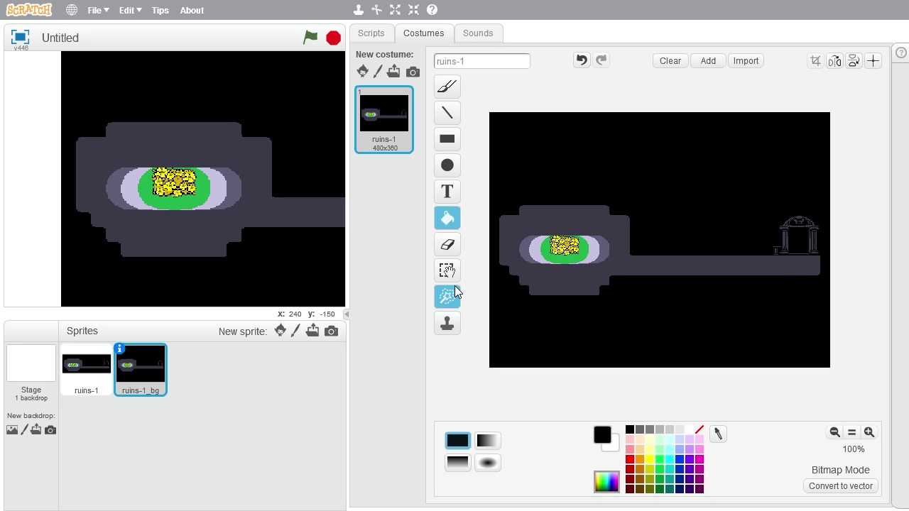
# - Fill the room's grey floor and corridor, the green patch and the purple bands around the flowers with transparency
pyautogui.click(700, 431)
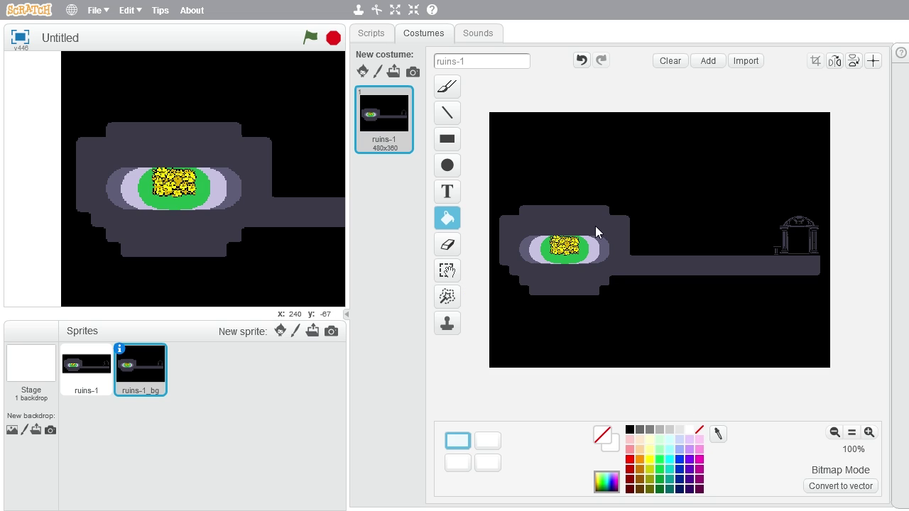
pyautogui.click(562, 218)
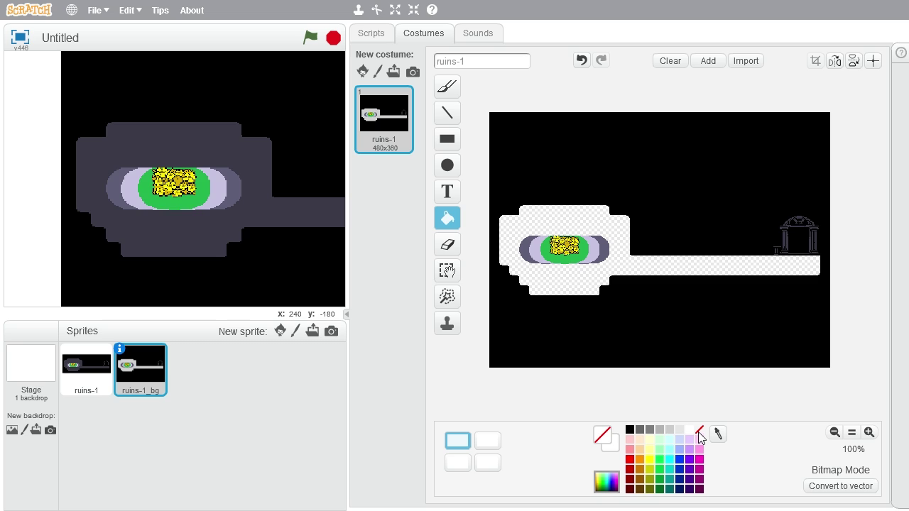
pyautogui.click(541, 259)
pyautogui.click(525, 250)
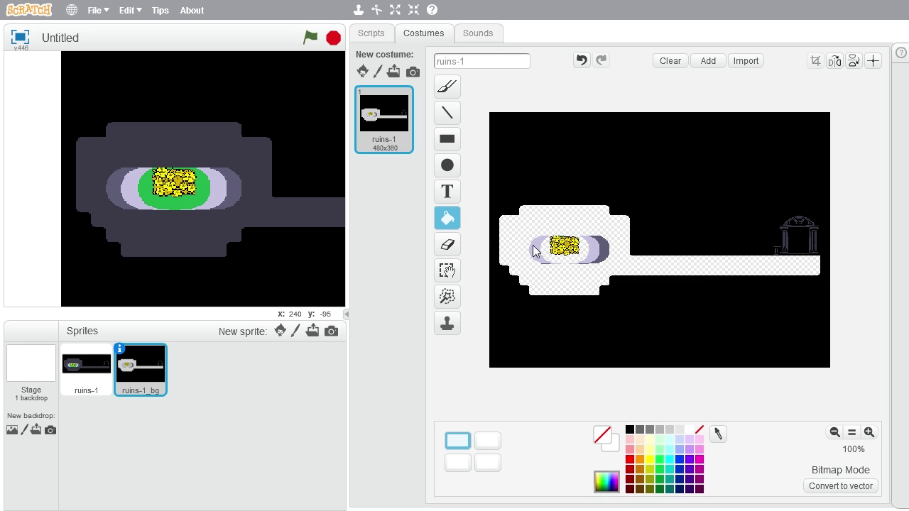
pyautogui.click(547, 255)
pyautogui.click(605, 253)
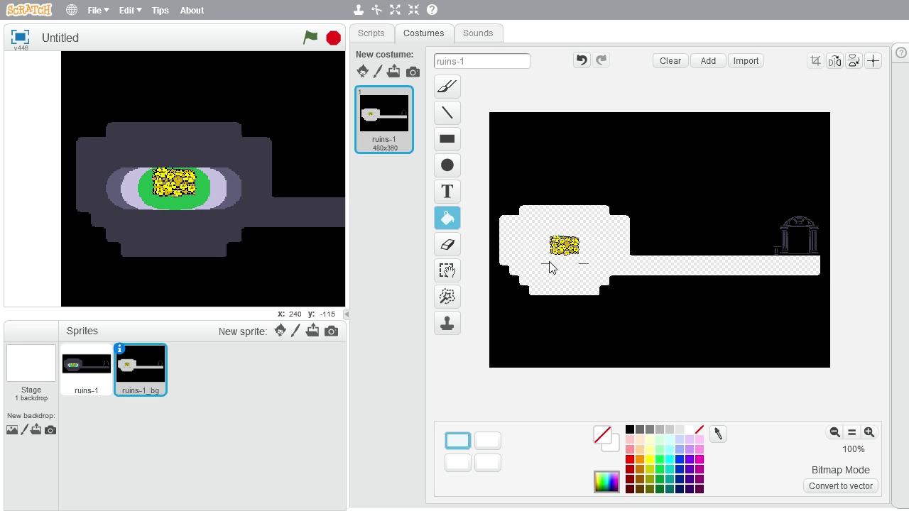
# - Select and delete the yellow flowers and the leftover line fragments inside the cleared room
pyautogui.click(447, 270)
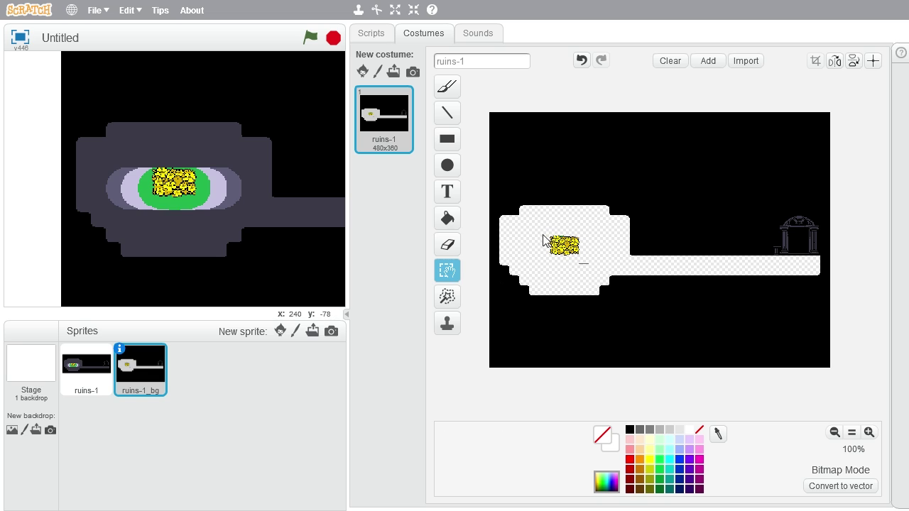
pyautogui.moveTo(546, 232); pyautogui.dragTo(600, 273)
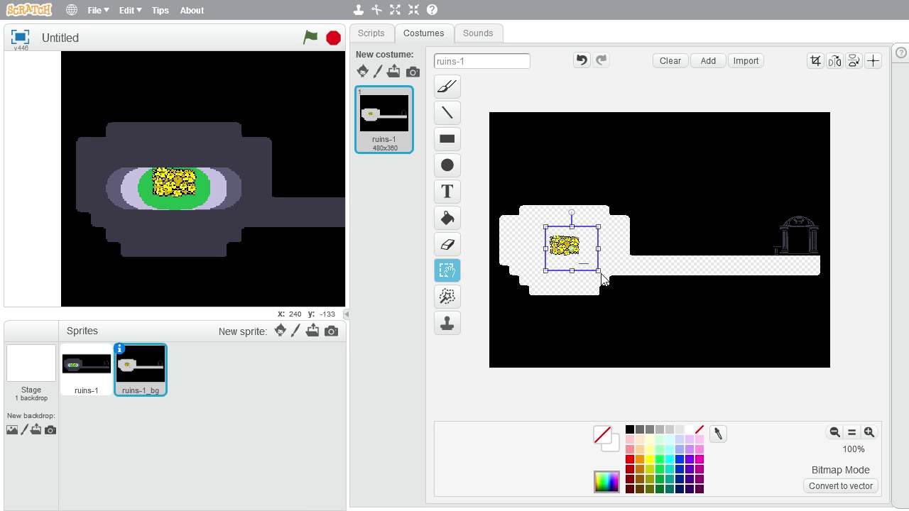
pyautogui.press('Delete')
pyautogui.moveTo(520, 213); pyautogui.dragTo(599, 264)
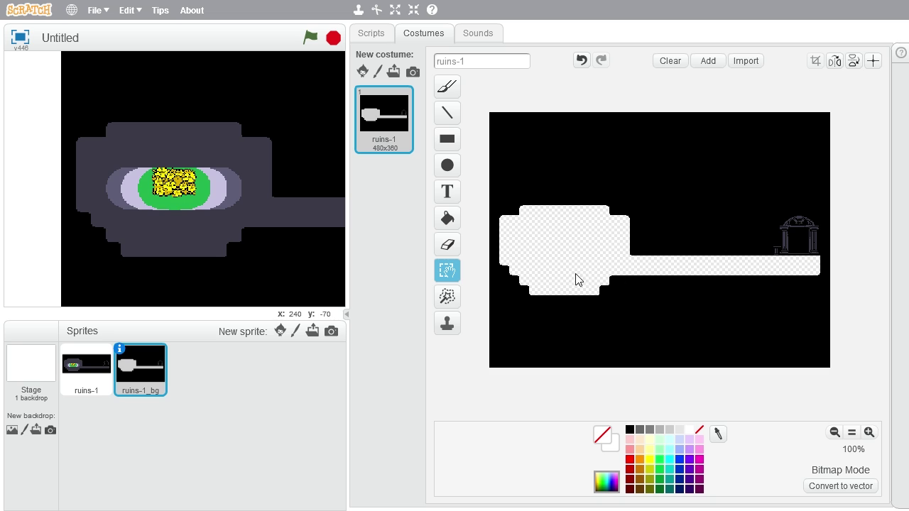
# - Select the black doorway opening between the archway's pillars, down to the corridor, and delete it to make it transparent
pyautogui.click(871, 434)
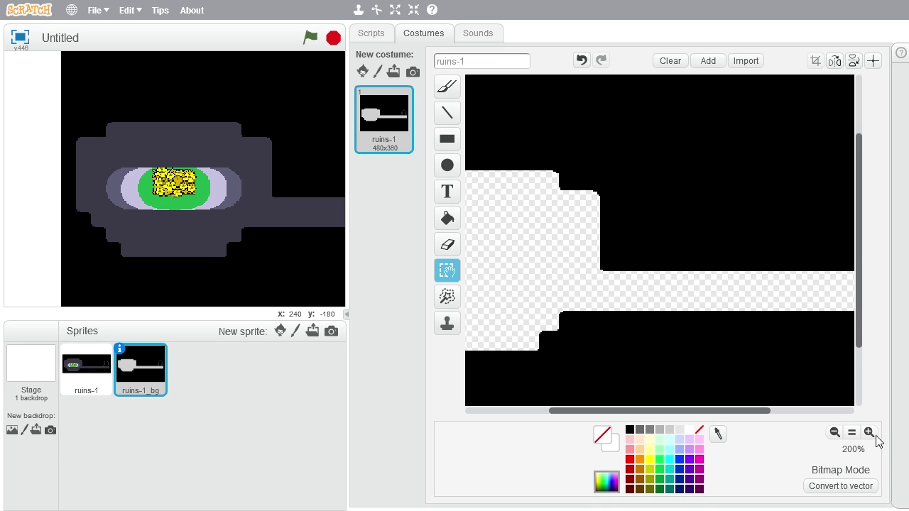
pyautogui.click(868, 432)
pyautogui.moveTo(674, 414)
pyautogui.mouseDown()
pyautogui.moveTo(565, 412)
pyautogui.moveTo(589, 400)
pyautogui.moveTo(818, 415)
pyautogui.mouseUp()
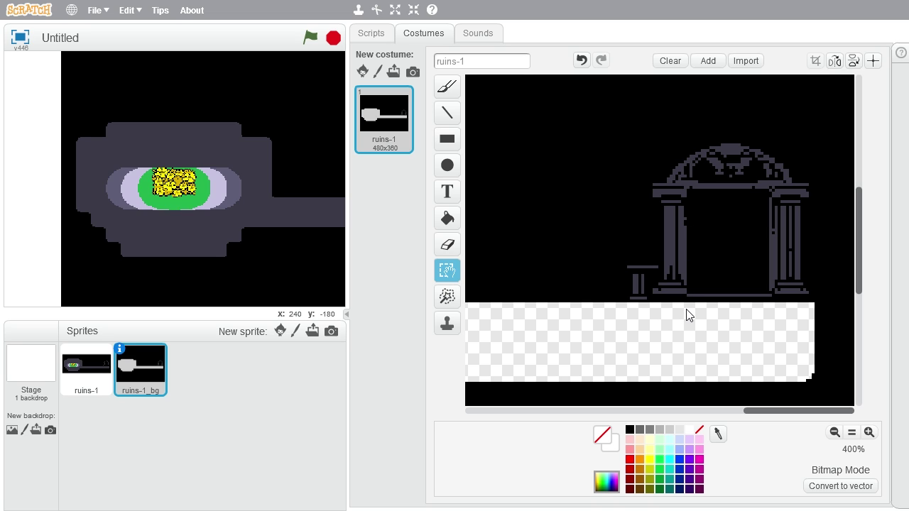
pyautogui.moveTo(743, 267); pyautogui.dragTo(768, 215)
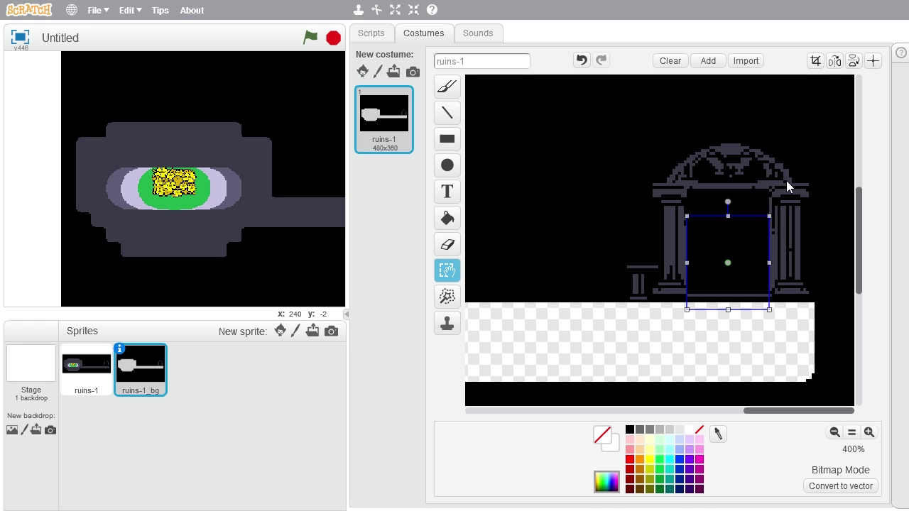
pyautogui.press('Delete')
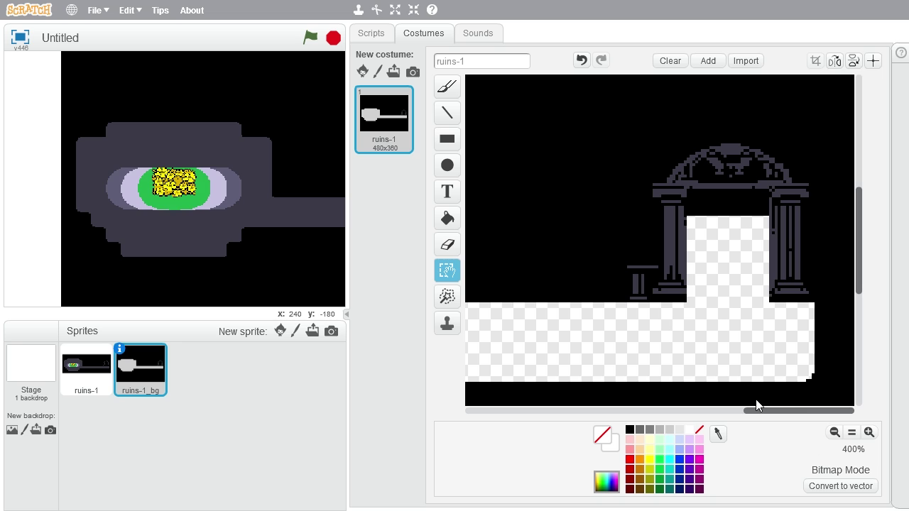
pyautogui.moveTo(757, 402); pyautogui.dragTo(728, 419)
pyautogui.click(835, 432)
pyautogui.click(835, 432)
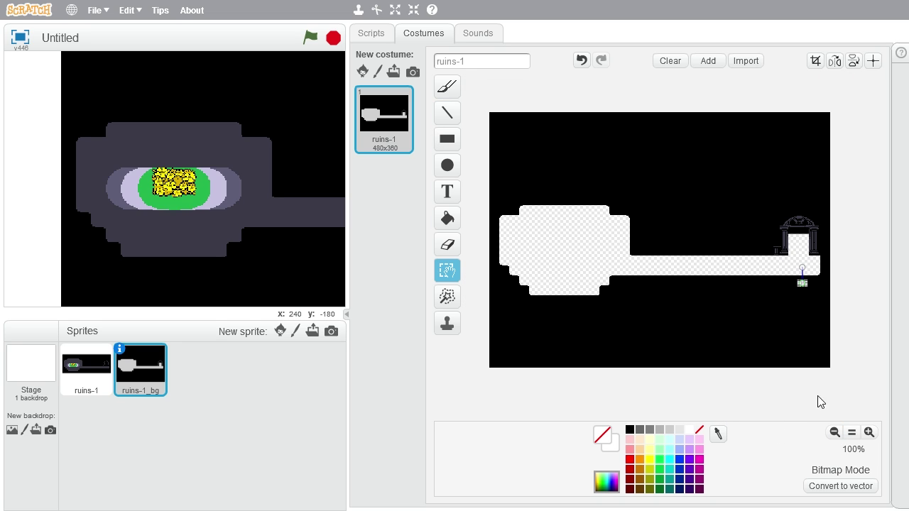
# - Add a set ghost effect to 100 block at the end of the ruins-1_bg script, then run and stop the project
pyautogui.click(376, 39)
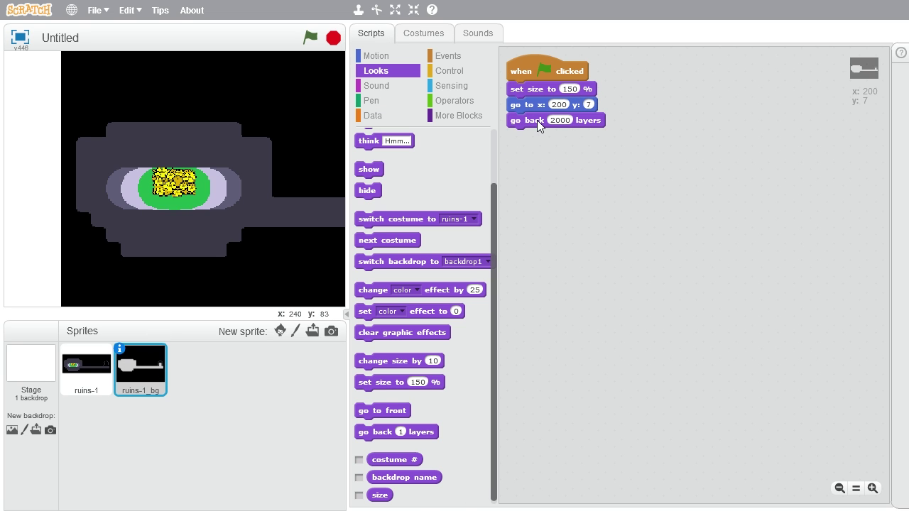
pyautogui.moveTo(527, 128)
pyautogui.mouseDown()
pyautogui.moveTo(558, 183)
pyautogui.moveTo(547, 134)
pyautogui.moveTo(537, 134)
pyautogui.mouseUp()
pyautogui.scroll(3, 428, 233)
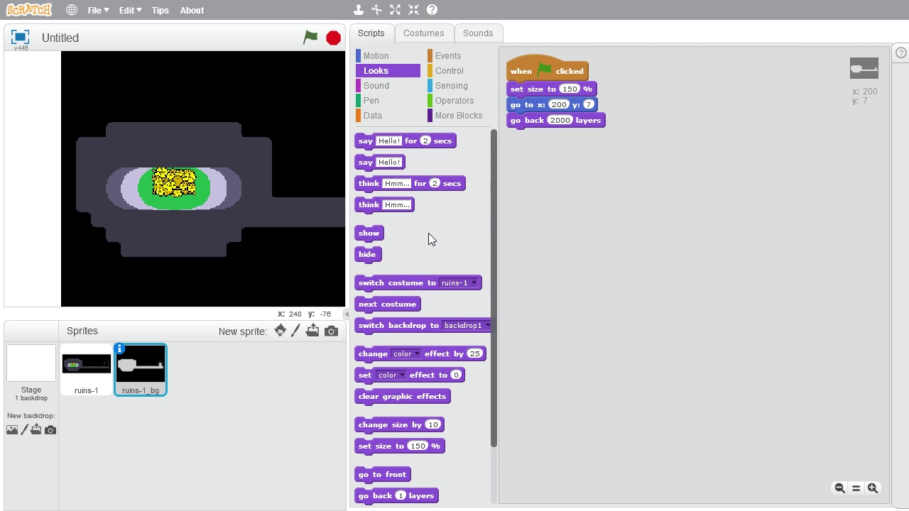
pyautogui.scroll(-3, 428, 235)
pyautogui.moveTo(387, 312); pyautogui.dragTo(539, 139)
pyautogui.click(554, 135)
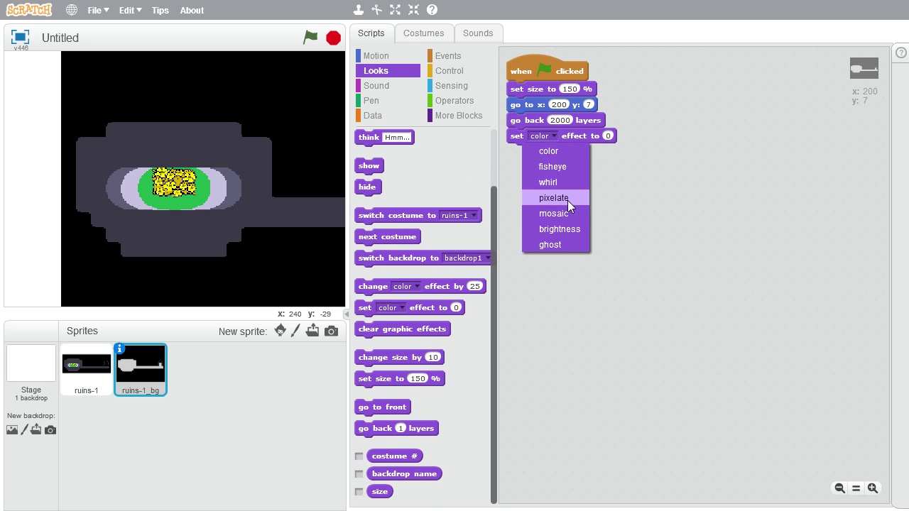
pyautogui.click(556, 246)
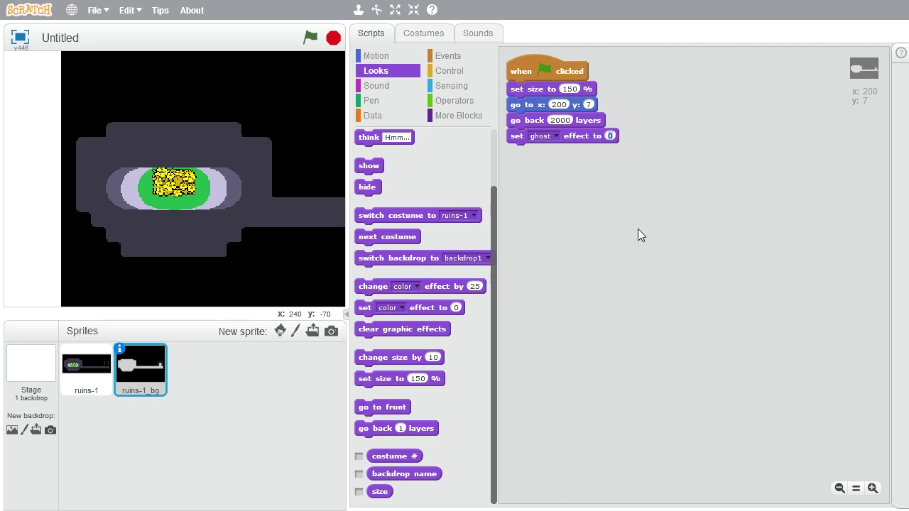
pyautogui.write('100')
pyautogui.click(306, 36)
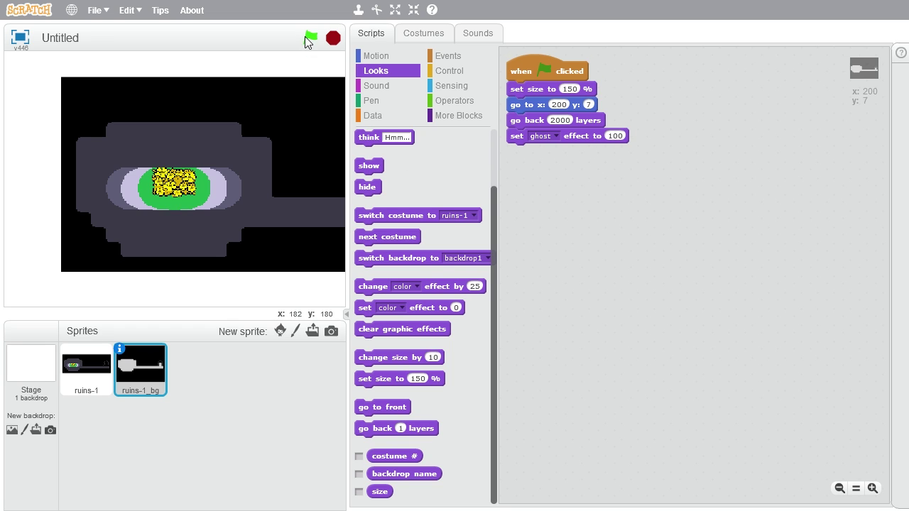
pyautogui.click(334, 38)
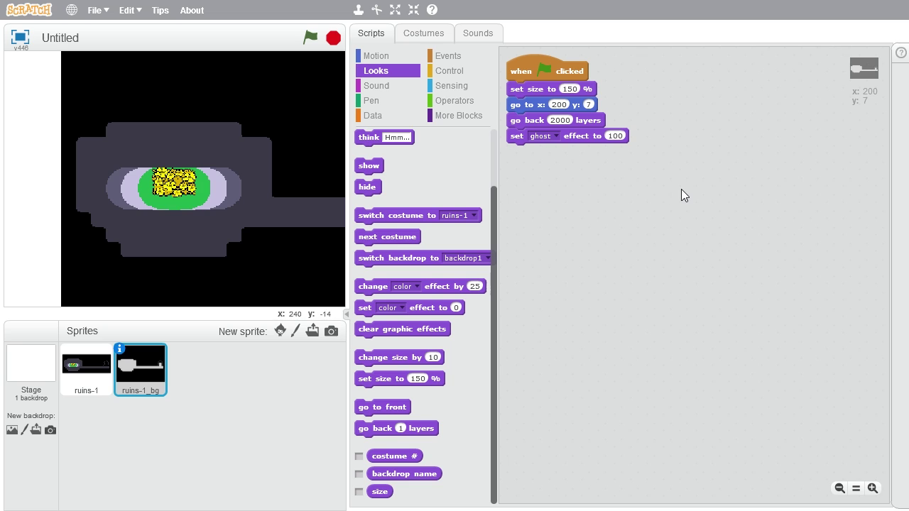
# - Fill the transparent areas above and below the room in the ruins-1 costume, and the whole stage backdrop, with solid black
pyautogui.click(89, 373)
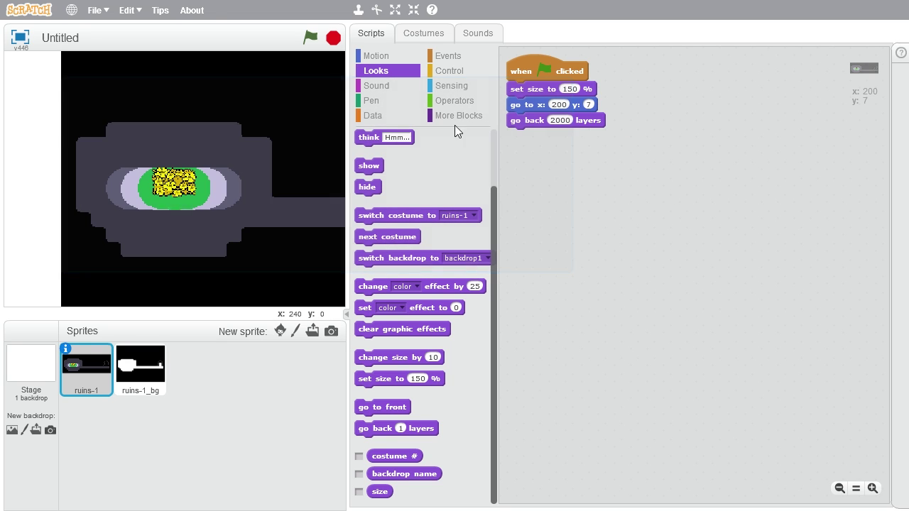
pyautogui.click(419, 41)
pyautogui.click(448, 220)
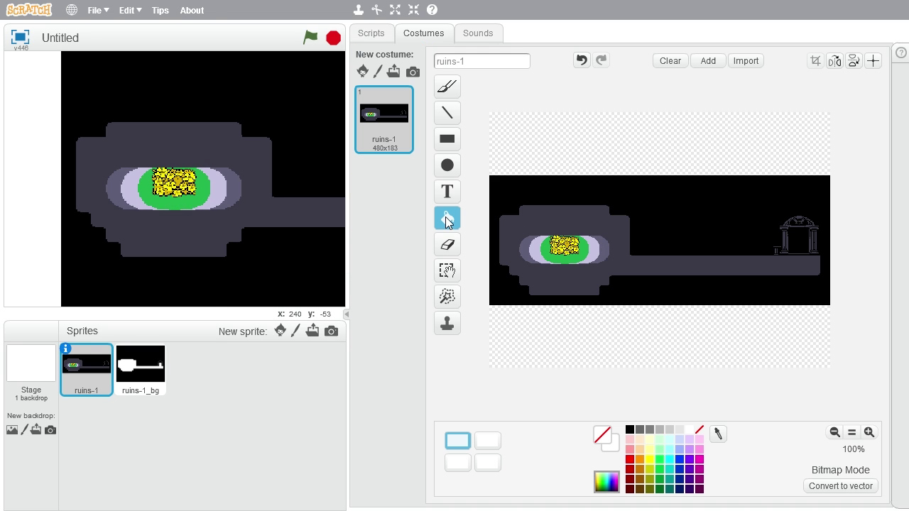
pyautogui.click(630, 430)
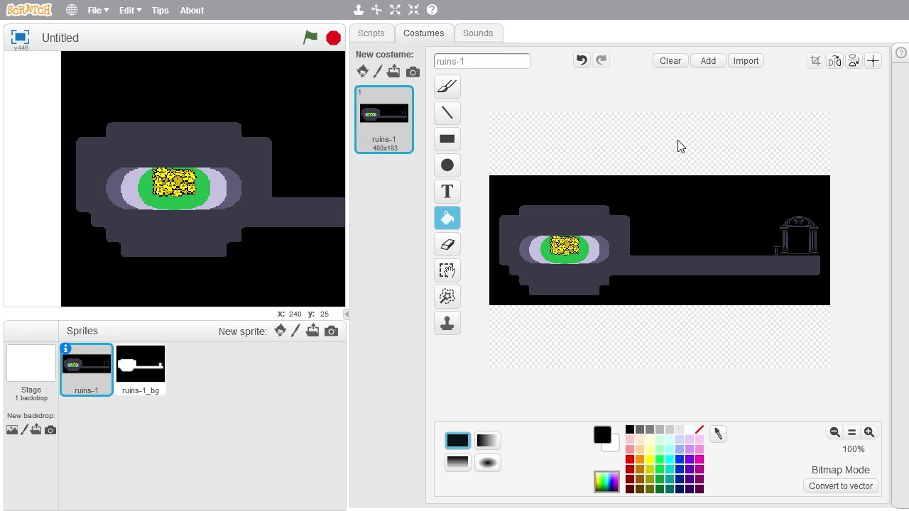
pyautogui.click(678, 142)
pyautogui.click(642, 330)
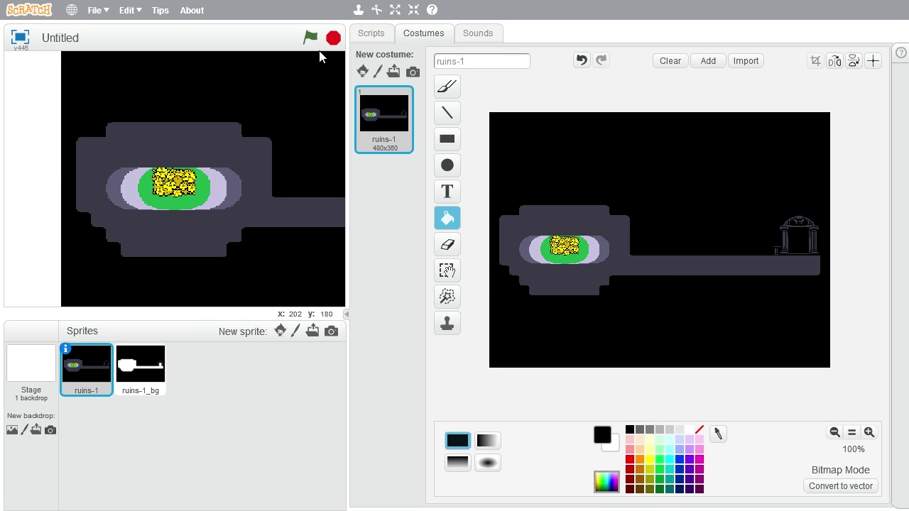
pyautogui.click(26, 377)
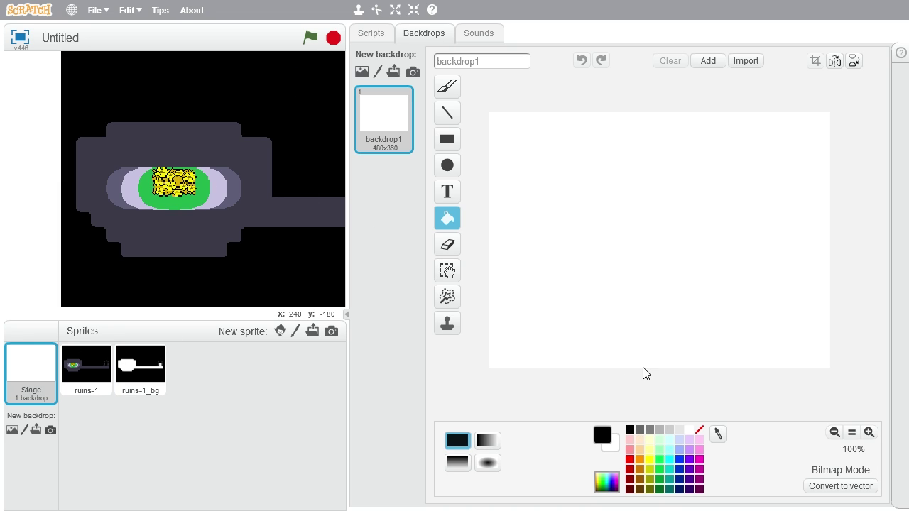
pyautogui.click(612, 270)
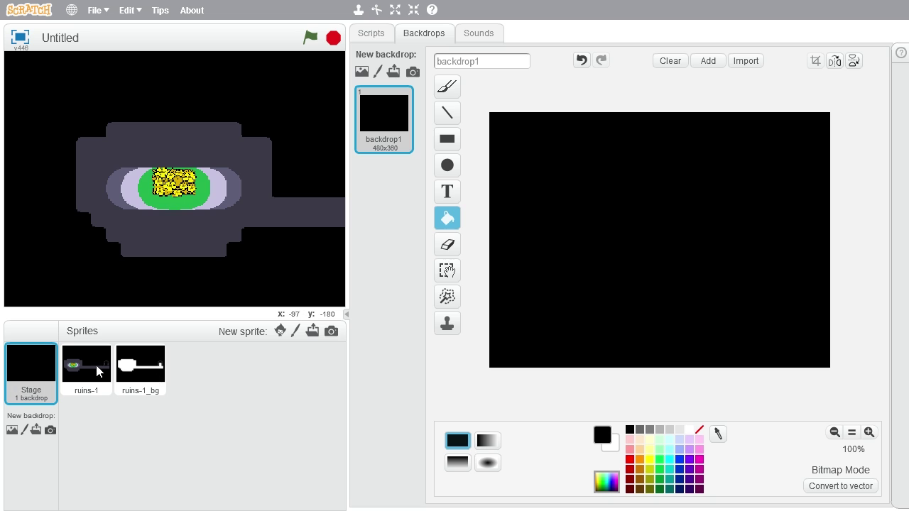
# - At the end of the ruins-1_bg script, add a forever loop containing a go to ruins-1 block
pyautogui.click(140, 363)
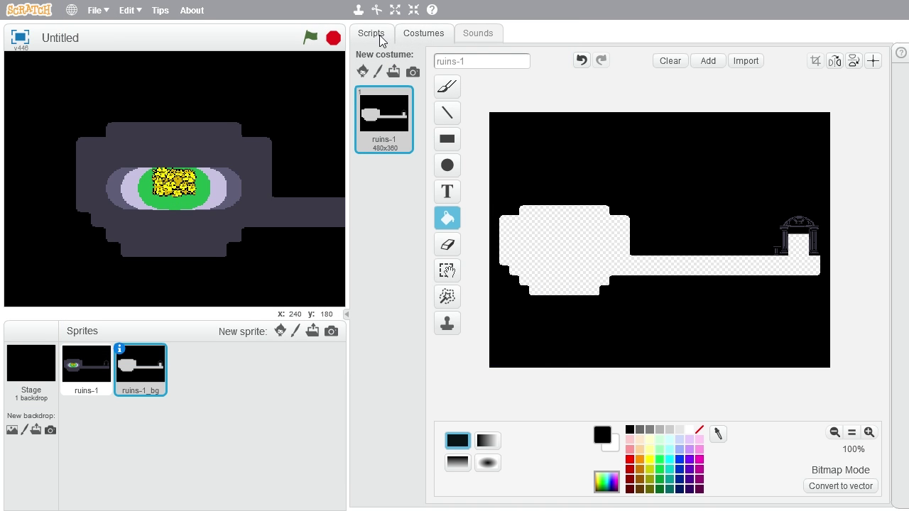
pyautogui.click(372, 34)
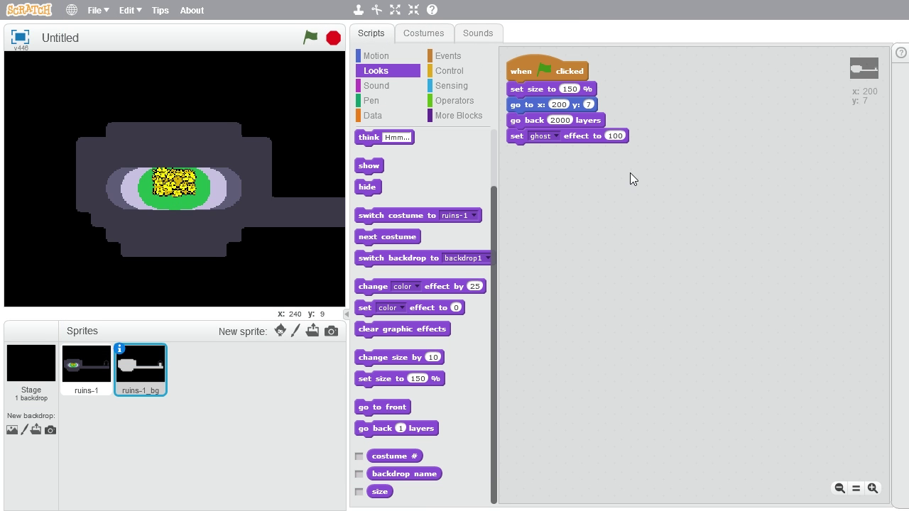
pyautogui.click(459, 54)
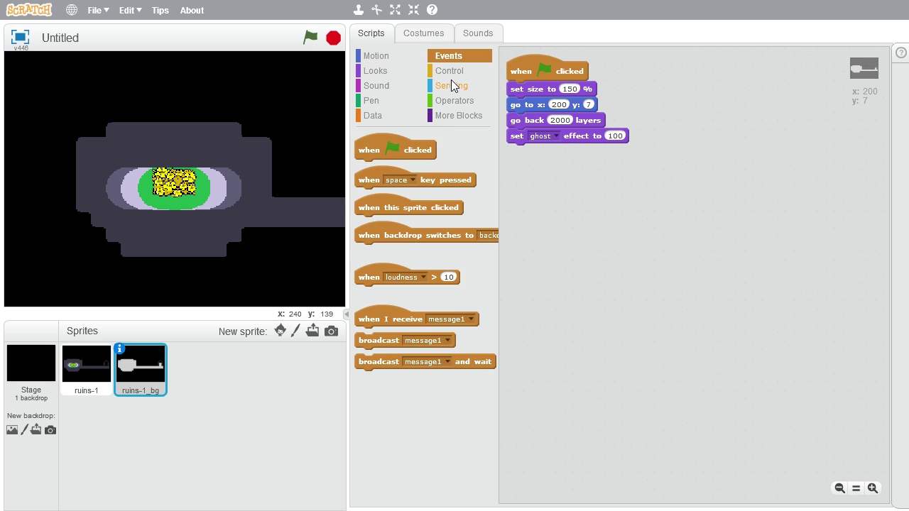
pyautogui.click(451, 71)
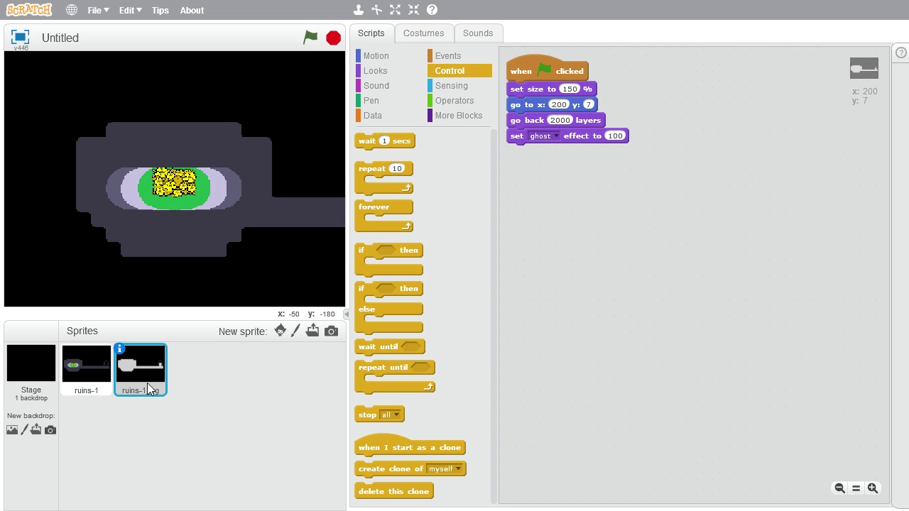
pyautogui.moveTo(368, 207); pyautogui.dragTo(517, 157)
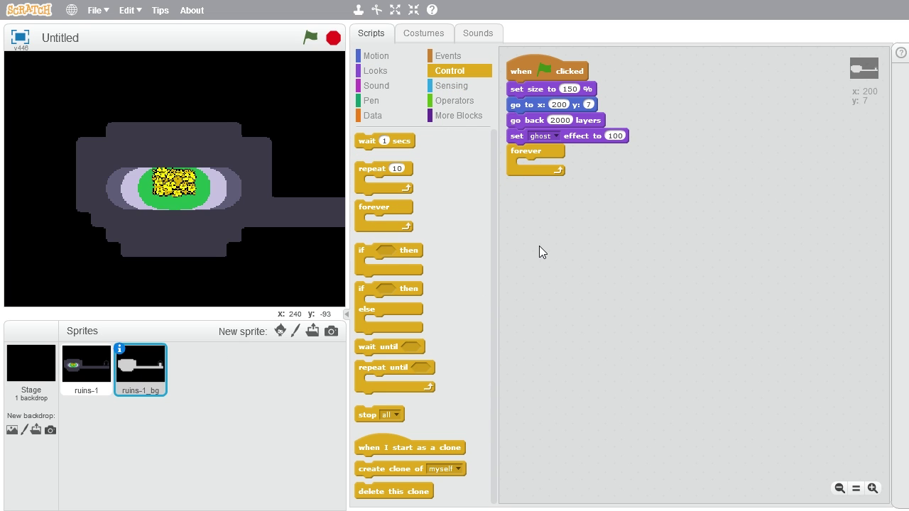
pyautogui.click(398, 56)
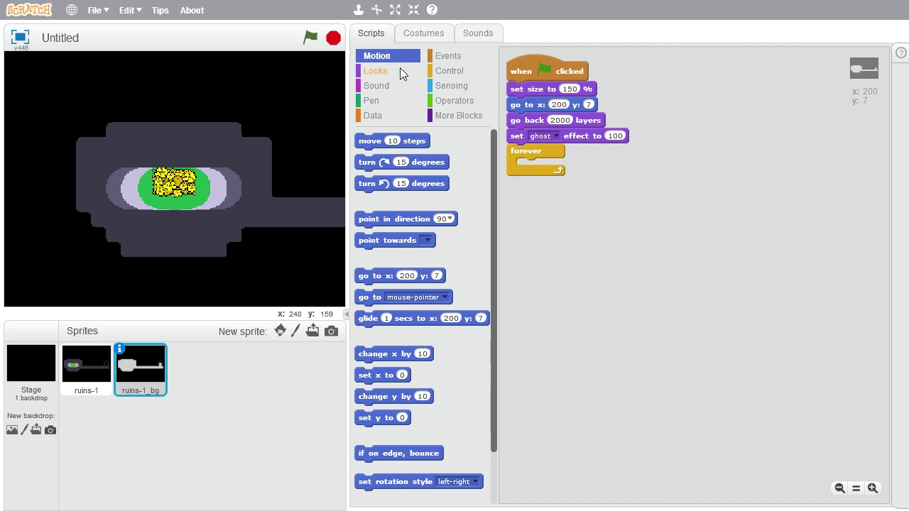
pyautogui.moveTo(367, 296); pyautogui.dragTo(531, 170)
pyautogui.click(608, 170)
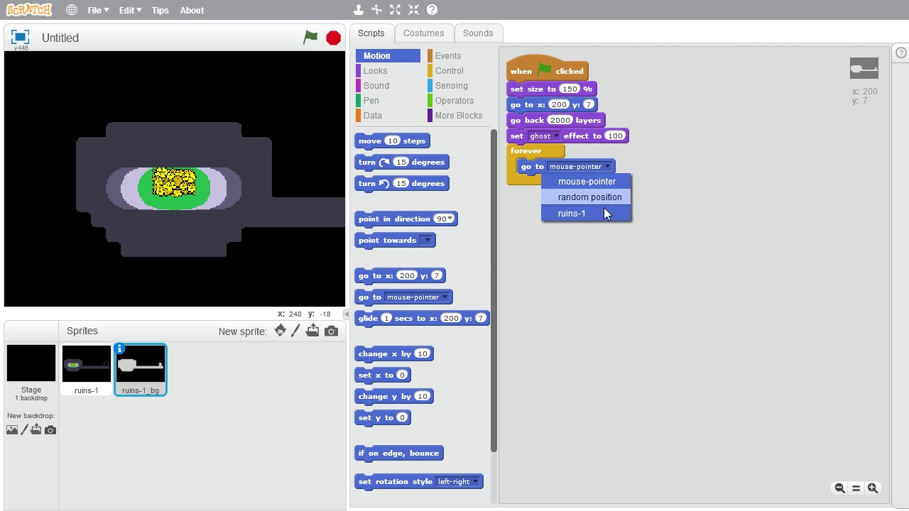
pyautogui.click(586, 213)
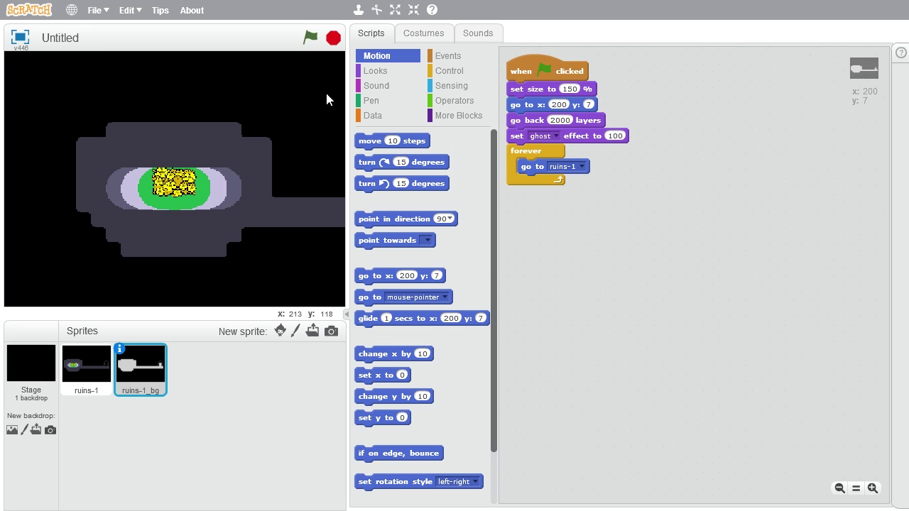
# - Upload the down1 image from the edited folder as a new sprite and rename it frisk
pyautogui.click(312, 331)
pyautogui.click(289, 34)
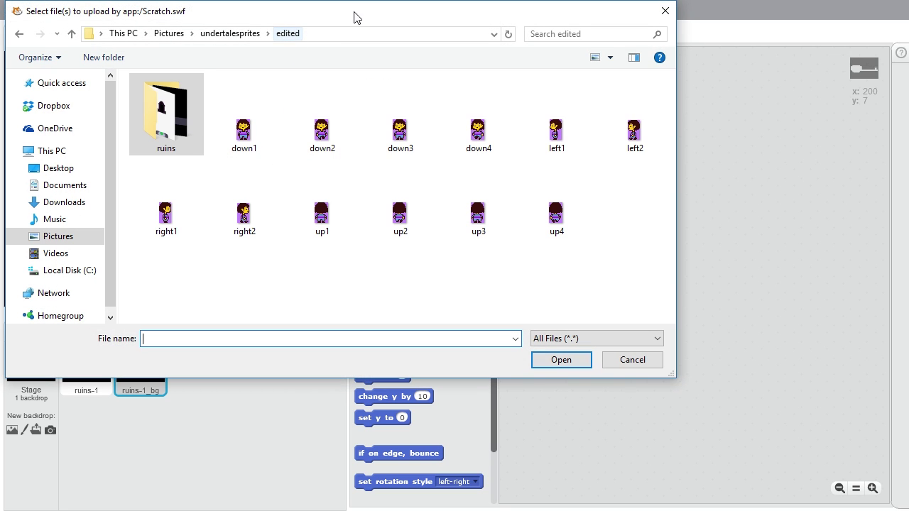
pyautogui.click(245, 125)
pyautogui.doubleClick(270, 109)
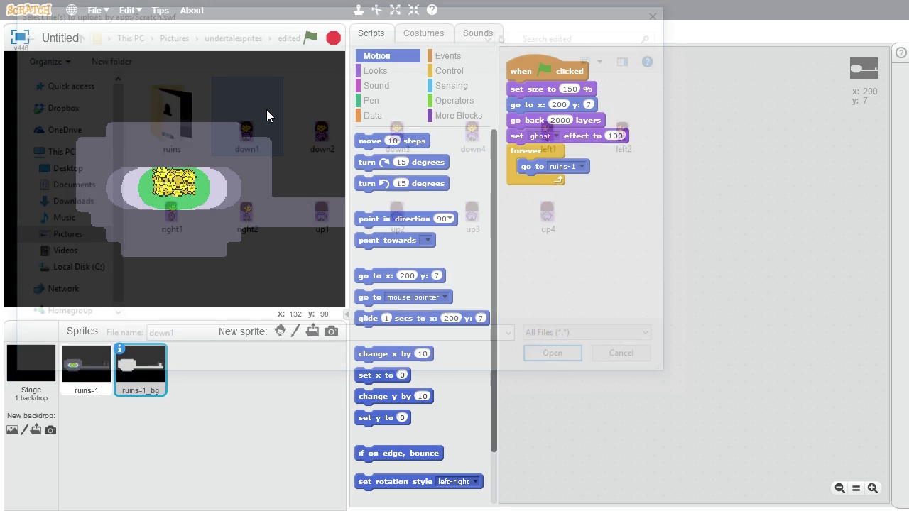
pyautogui.click(173, 350)
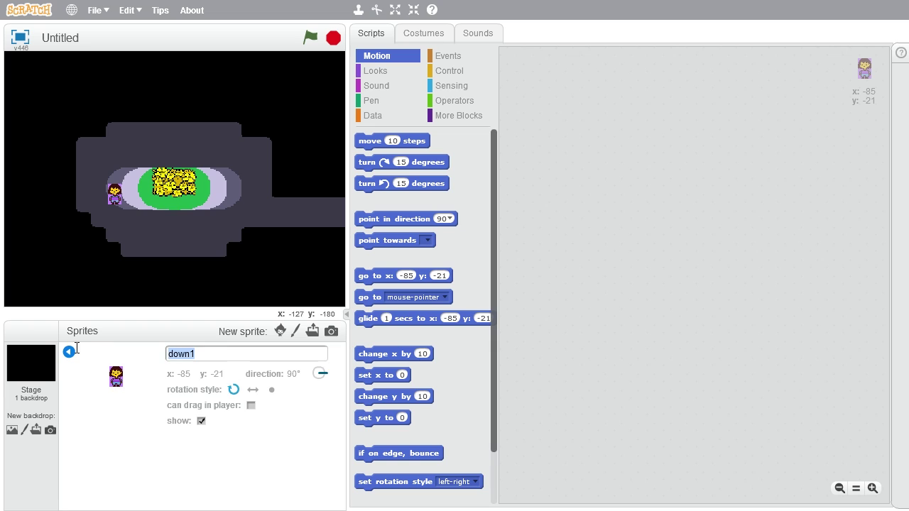
pyautogui.write('frisk')
# - Set the frisk sprite's rotation style to no rotation, testing it against full rotation by turning the sprite's direction
pyautogui.click(271, 391)
pyautogui.moveTo(323, 378); pyautogui.dragTo(266, 409)
pyautogui.click(234, 390)
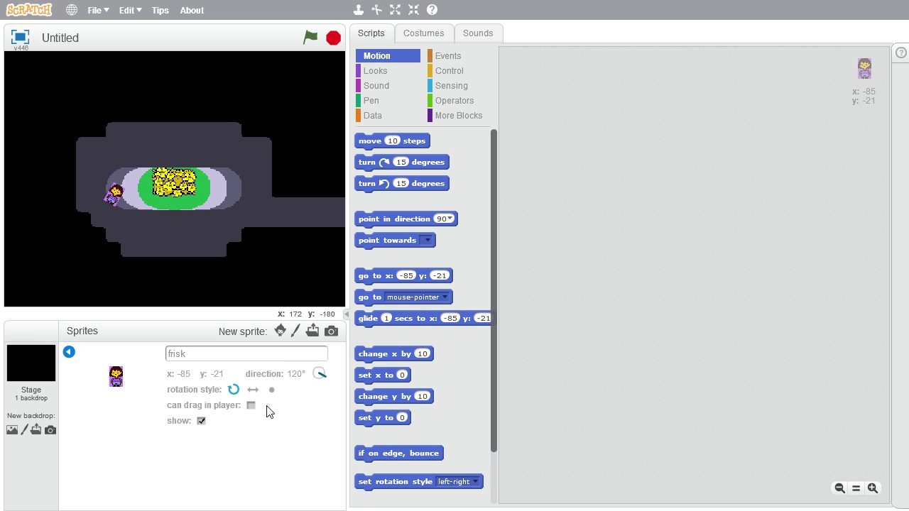
pyautogui.click(271, 390)
pyautogui.moveTo(321, 374)
pyautogui.mouseDown()
pyautogui.moveTo(339, 419)
pyautogui.moveTo(337, 376)
pyautogui.moveTo(321, 366)
pyautogui.mouseUp()
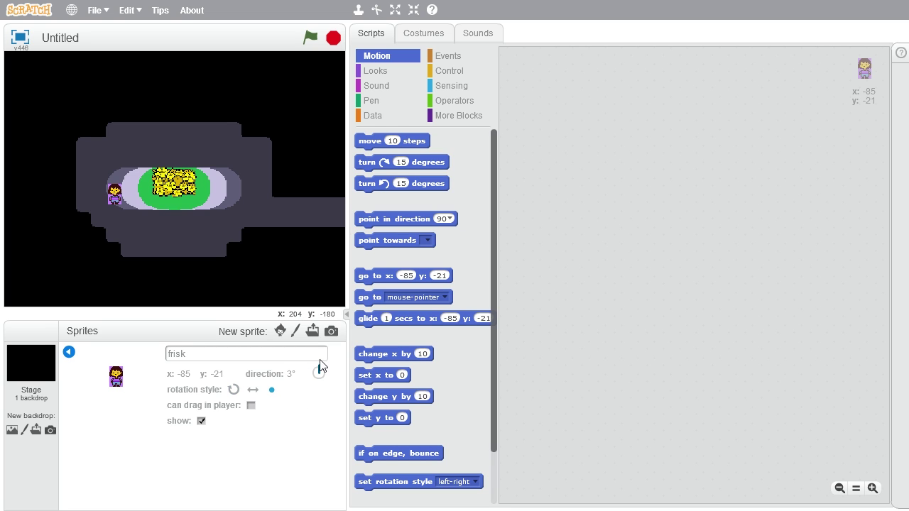
pyautogui.click(69, 352)
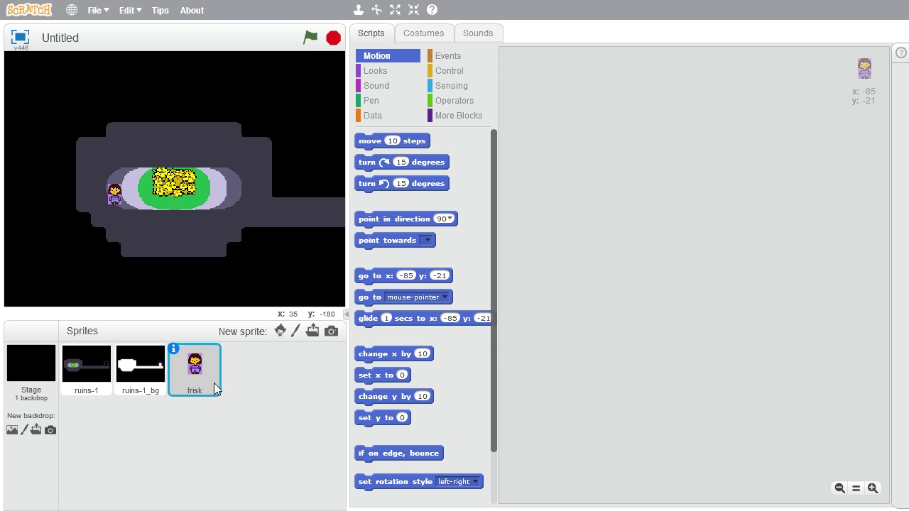
# - Upload the down2, down3 and down4 images as additional costumes of the frisk sprite
pyautogui.click(426, 34)
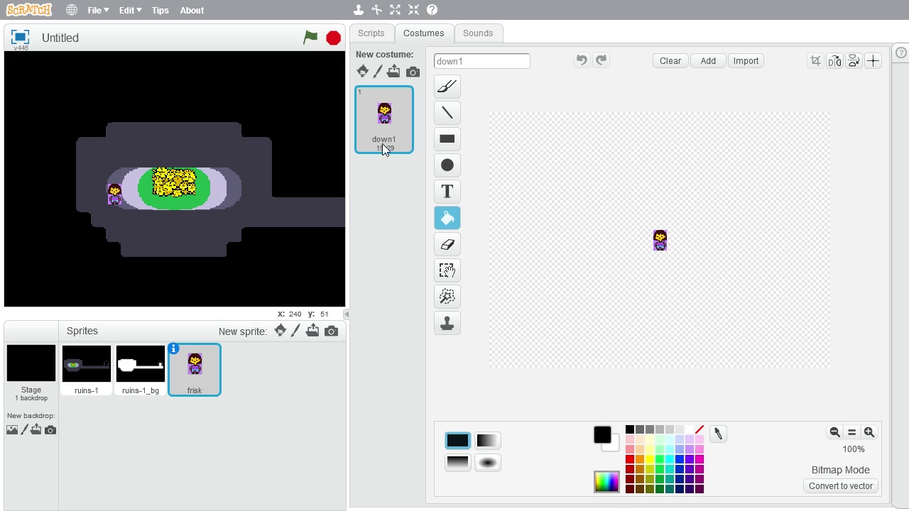
pyautogui.click(394, 73)
pyautogui.doubleClick(325, 131)
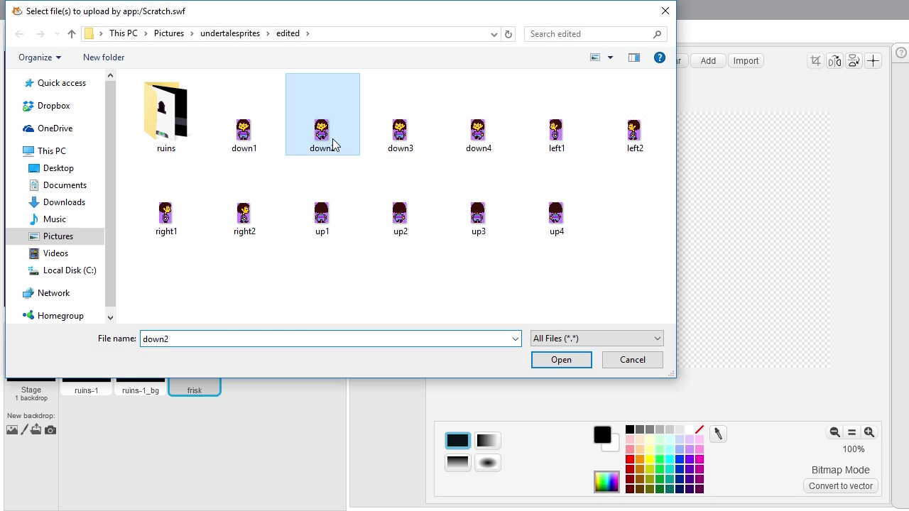
pyautogui.click(394, 72)
pyautogui.doubleClick(399, 135)
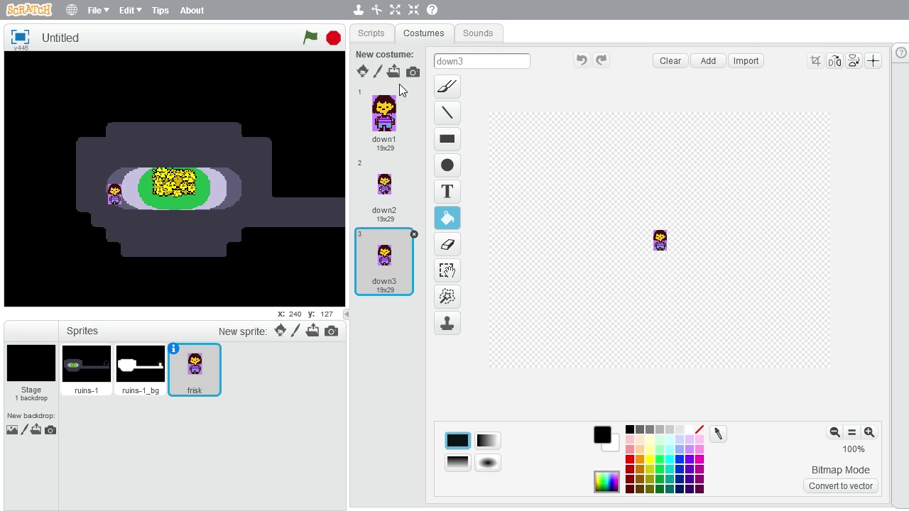
pyautogui.click(393, 71)
pyautogui.doubleClick(454, 135)
# - Upload the left1, left2, right1 and right2 images as further frisk costumes
pyautogui.click(394, 72)
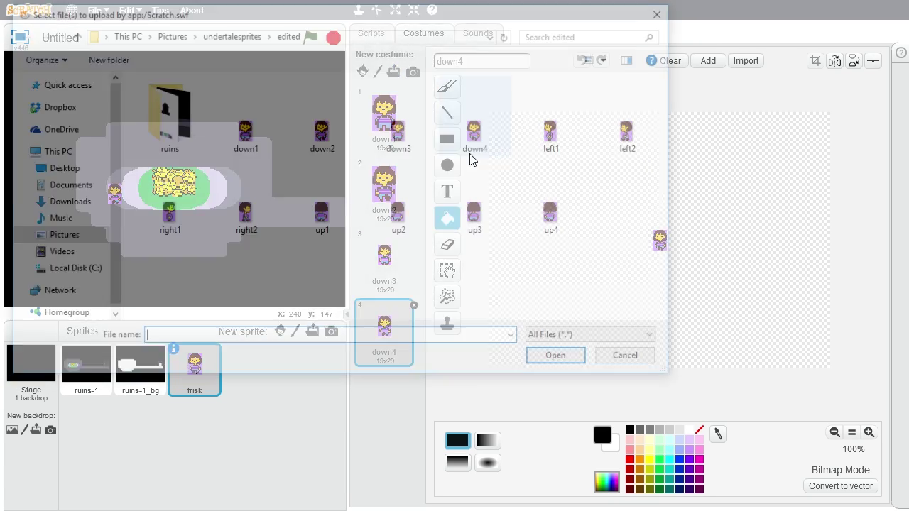
pyautogui.doubleClick(552, 146)
pyautogui.click(397, 73)
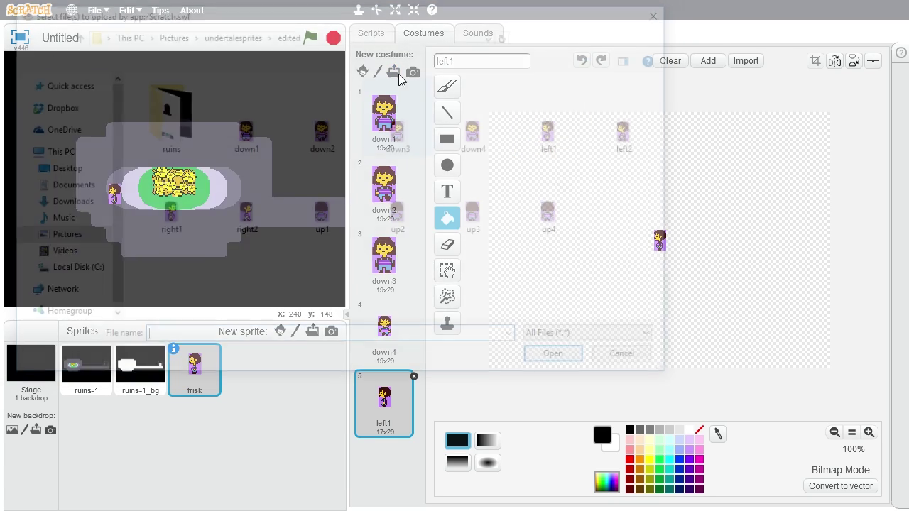
pyautogui.doubleClick(639, 151)
pyautogui.click(395, 73)
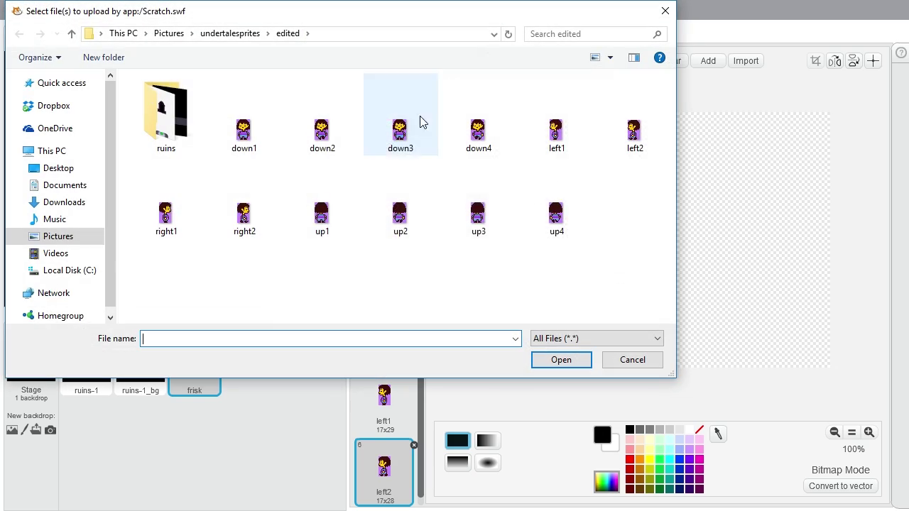
pyautogui.doubleClick(163, 220)
pyautogui.click(395, 73)
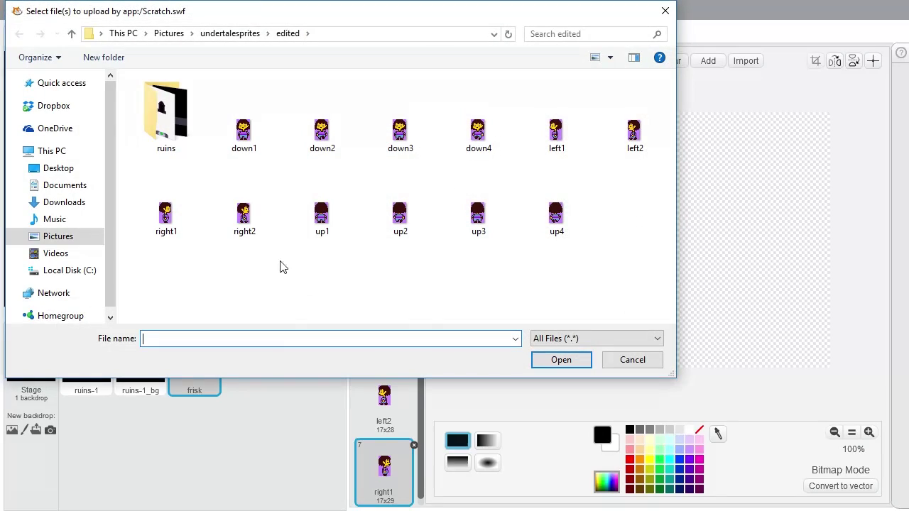
pyautogui.doubleClick(241, 217)
# - Upload the up1, up3 and up4 images from the edited folder as additional frisk costumes
pyautogui.click(395, 74)
pyautogui.click(322, 217)
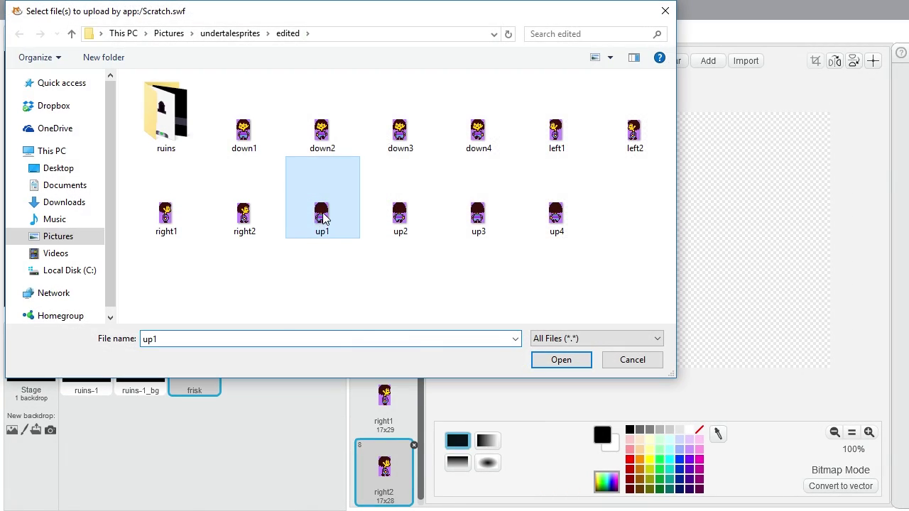
pyautogui.doubleClick(322, 217)
pyautogui.click(394, 75)
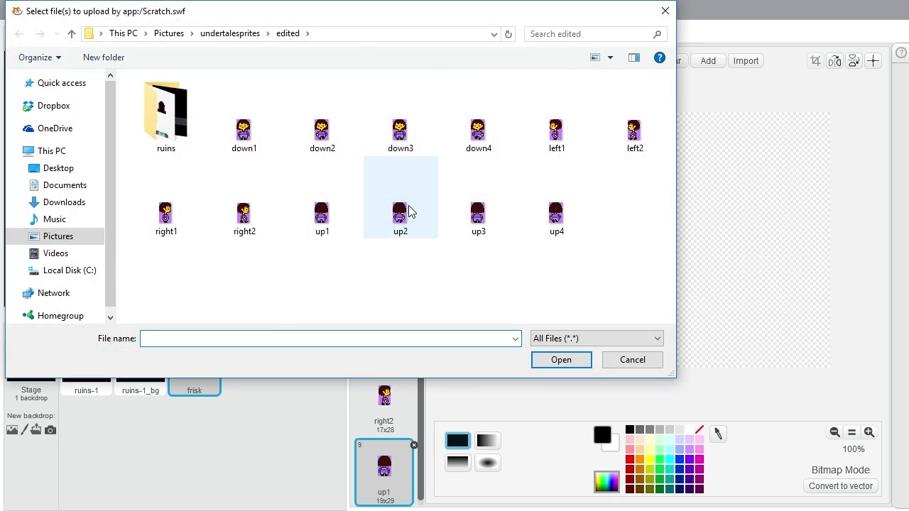
pyautogui.press('Escape')
pyautogui.click(394, 73)
pyautogui.doubleClick(478, 214)
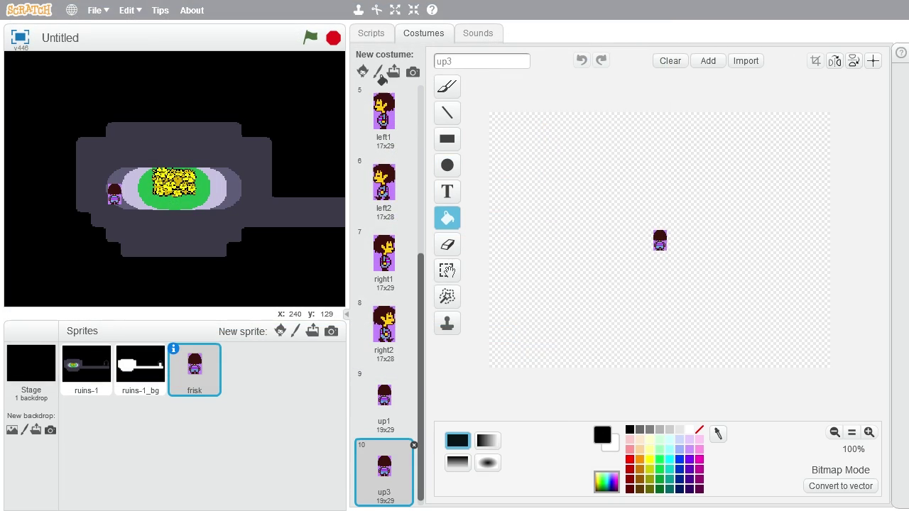
pyautogui.click(393, 72)
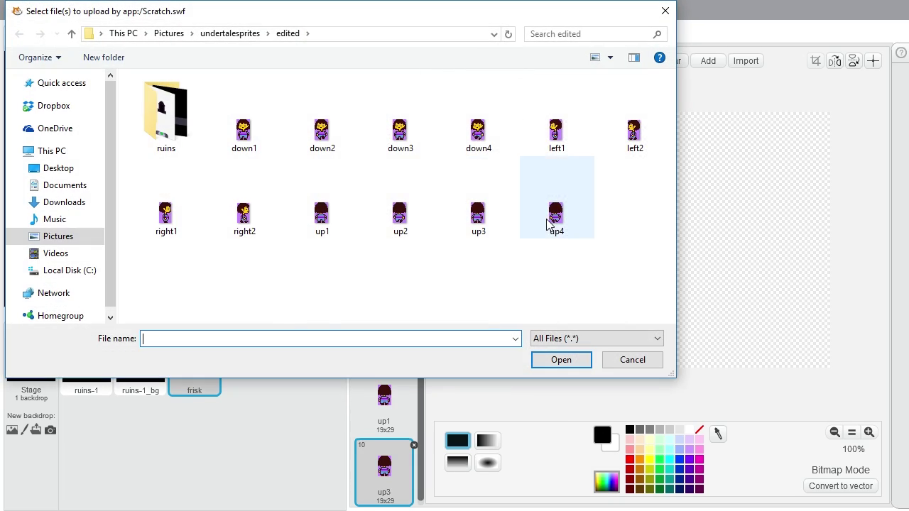
pyautogui.doubleClick(554, 217)
# - Fill all purple background areas of the down1 costume with the transparent colour, including the gap between the legs
pyautogui.scroll(8, 387, 284)
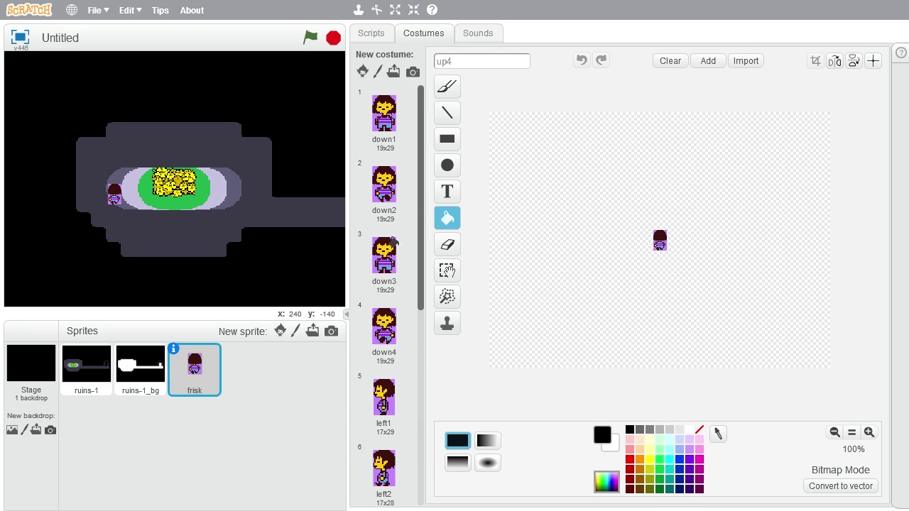
pyautogui.scroll(-3, 389, 355)
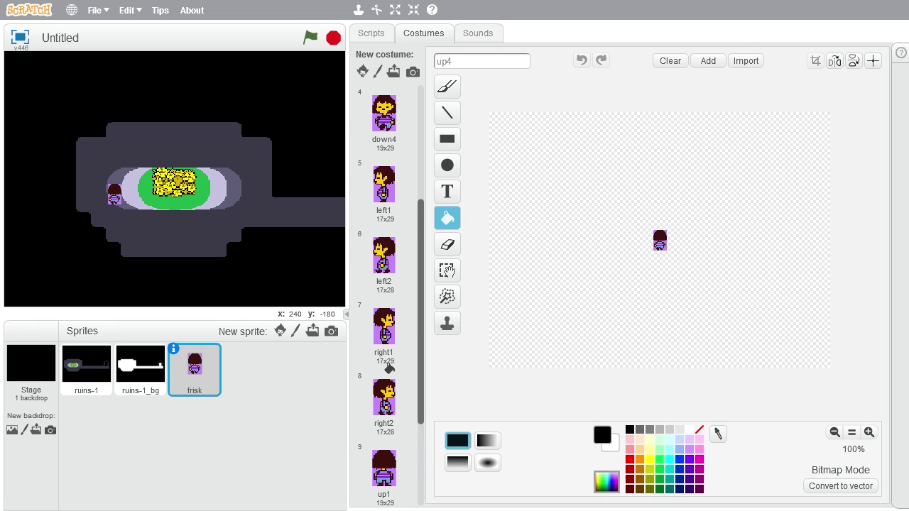
pyautogui.scroll(-4, 389, 369)
pyautogui.scroll(8, 387, 312)
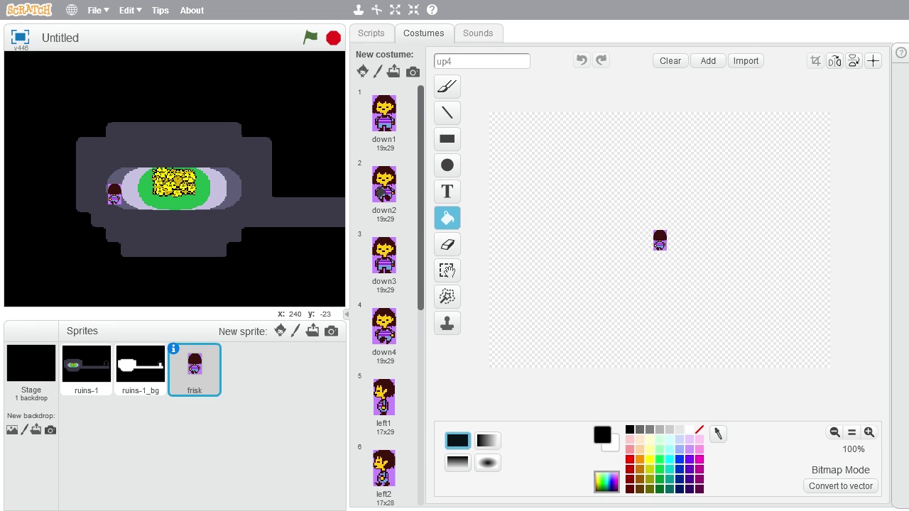
pyautogui.click(378, 119)
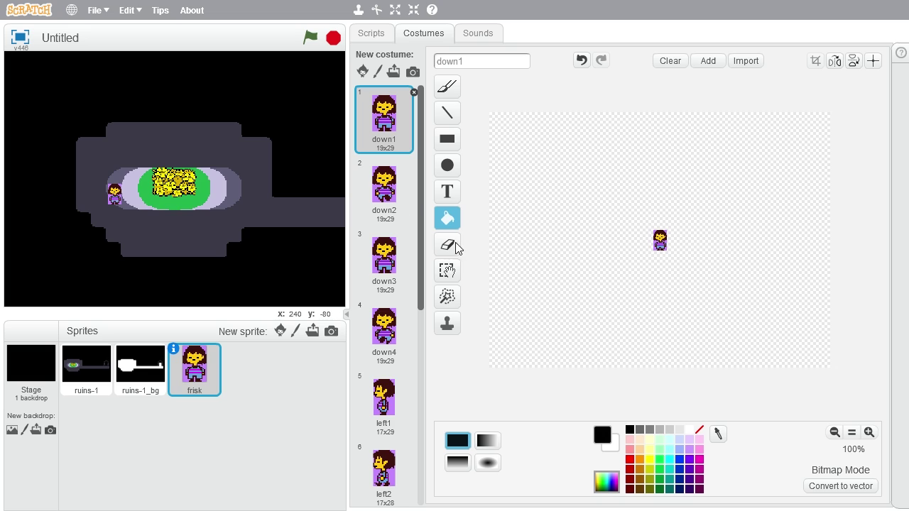
pyautogui.click(700, 431)
pyautogui.click(867, 432)
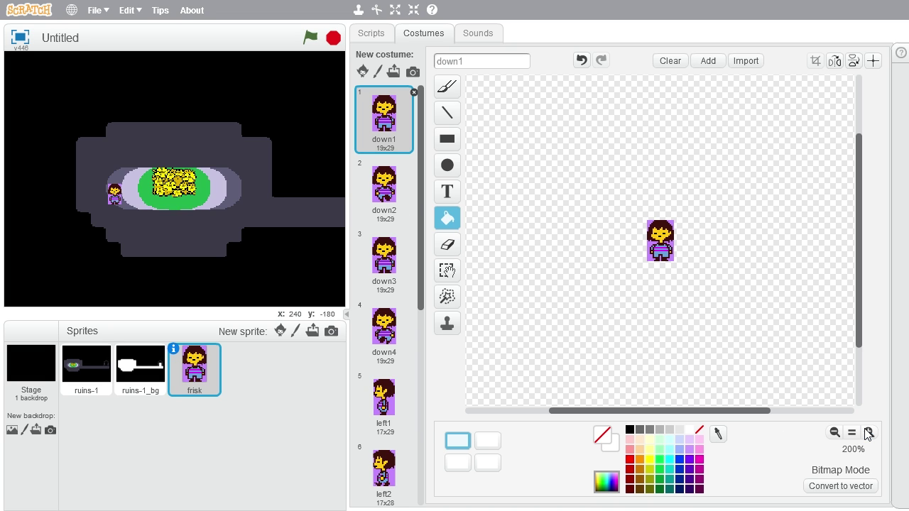
pyautogui.click(868, 433)
pyautogui.click(868, 432)
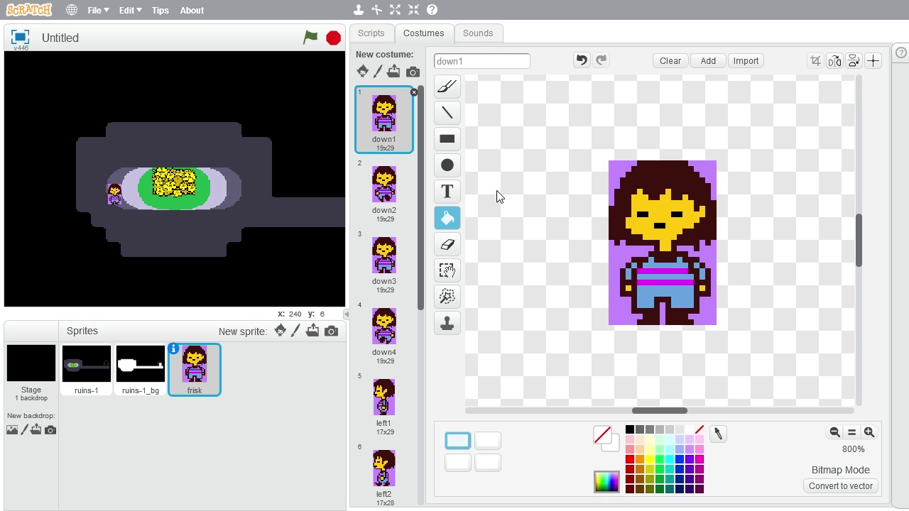
pyautogui.click(610, 197)
pyautogui.click(712, 174)
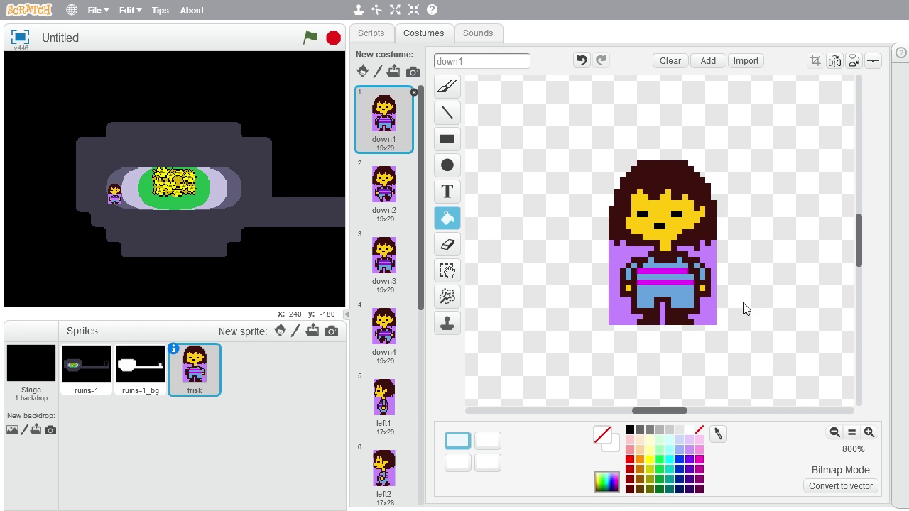
pyautogui.click(716, 263)
pyautogui.click(661, 318)
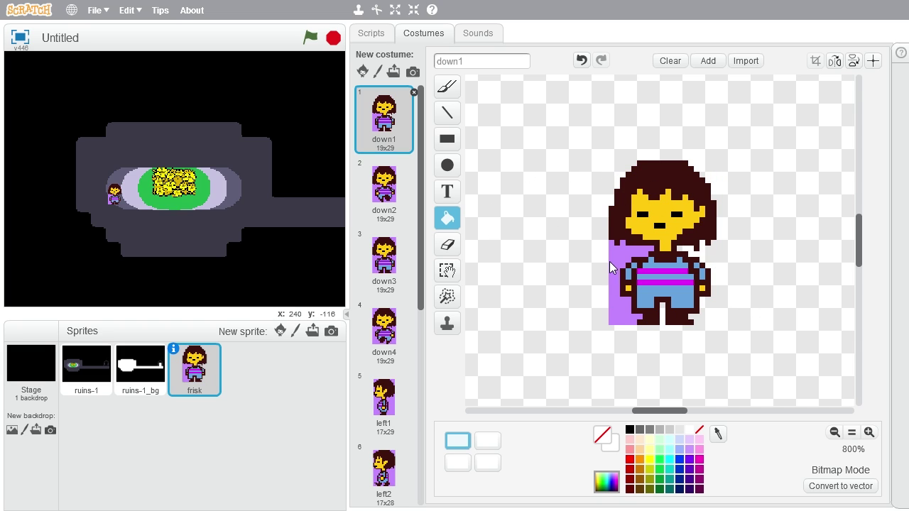
pyautogui.click(611, 263)
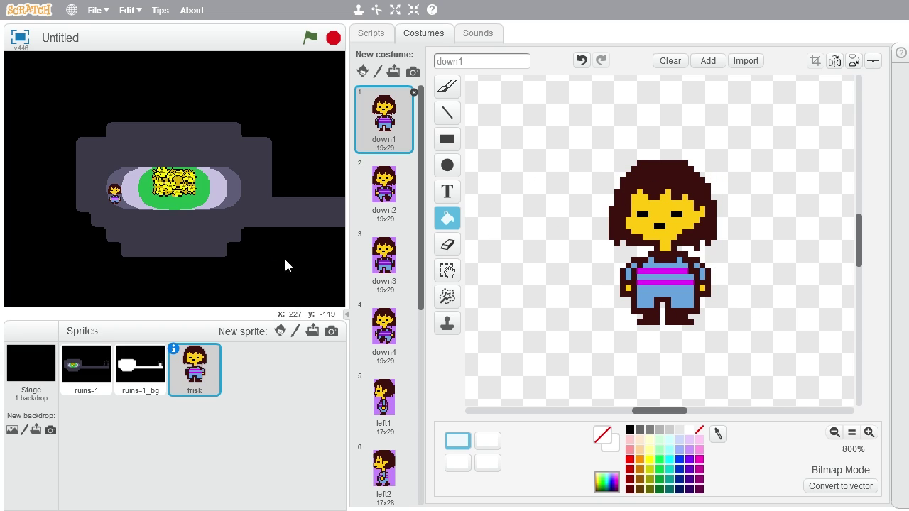
# - Make the purple background of the down2, down3 and down4 costumes transparent with the fill tool
pyautogui.click(387, 190)
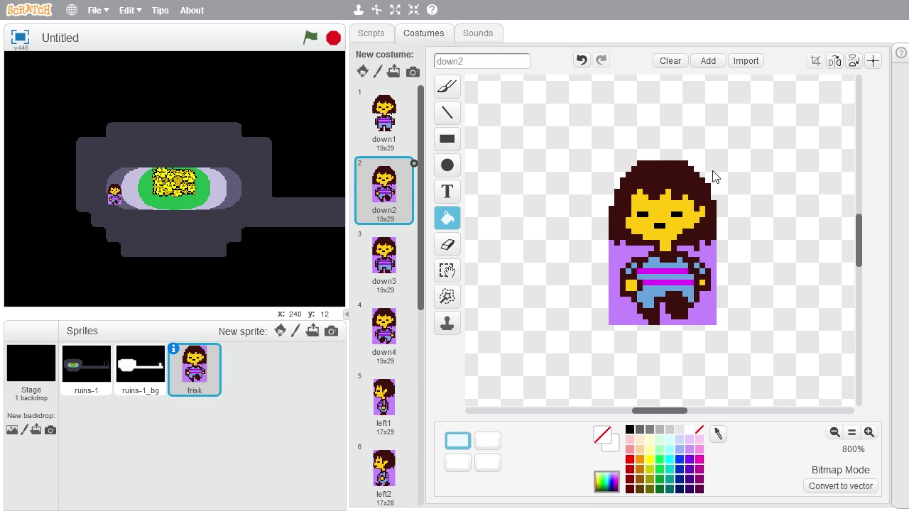
pyautogui.click(713, 260)
pyautogui.click(612, 316)
pyautogui.click(374, 256)
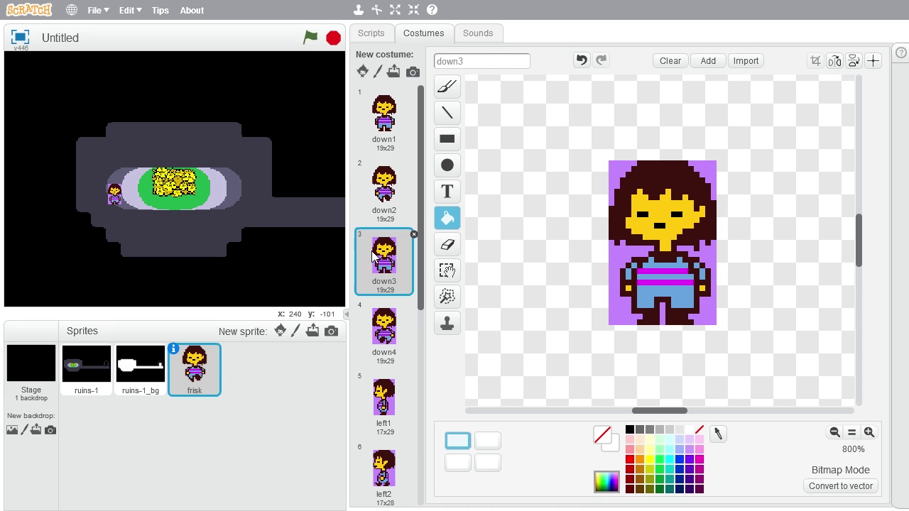
pyautogui.click(613, 170)
pyautogui.click(708, 180)
pyautogui.click(384, 326)
pyautogui.click(612, 313)
# - Make the purple background of the left1, left2, right1 and right2 costumes transparent with the fill tool
pyautogui.click(383, 398)
pyautogui.click(706, 285)
pyautogui.click(384, 469)
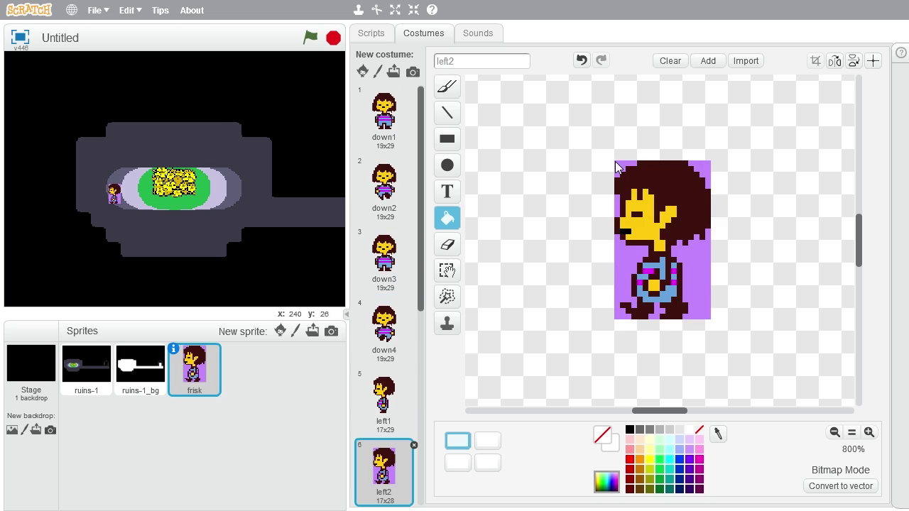
pyautogui.click(703, 284)
pyautogui.click(618, 313)
pyautogui.scroll(-1, 377, 357)
pyautogui.click(382, 468)
pyautogui.click(705, 276)
pyautogui.click(382, 468)
pyautogui.click(703, 284)
# - Make the purple background of the up1, up3 and up4 costumes transparent with the fill tool
pyautogui.scroll(-4, 393, 319)
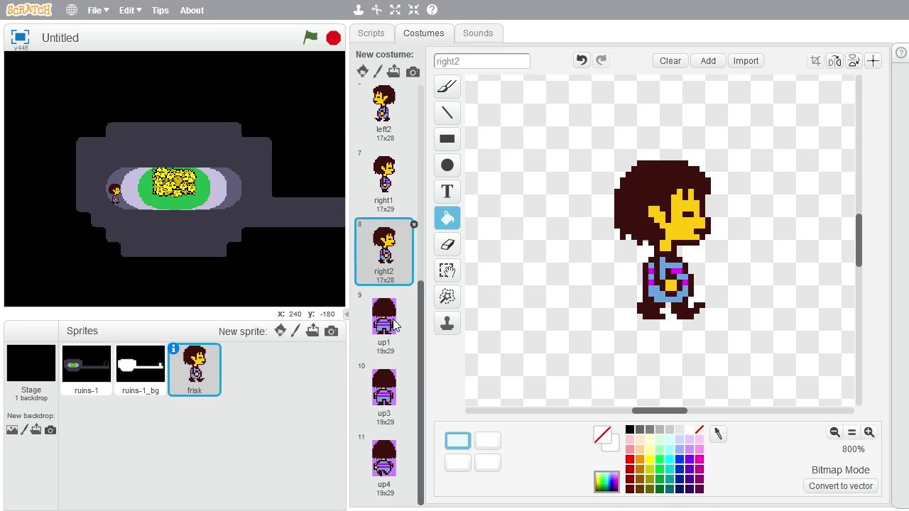
pyautogui.click(394, 321)
pyautogui.click(617, 312)
pyautogui.click(392, 387)
pyautogui.click(616, 313)
pyautogui.click(387, 465)
pyautogui.click(617, 314)
# - Check the frisk costumes from down1 through up4 for leftover background and reselect the down1 costume
pyautogui.scroll(5, 394, 317)
pyautogui.scroll(-5, 394, 317)
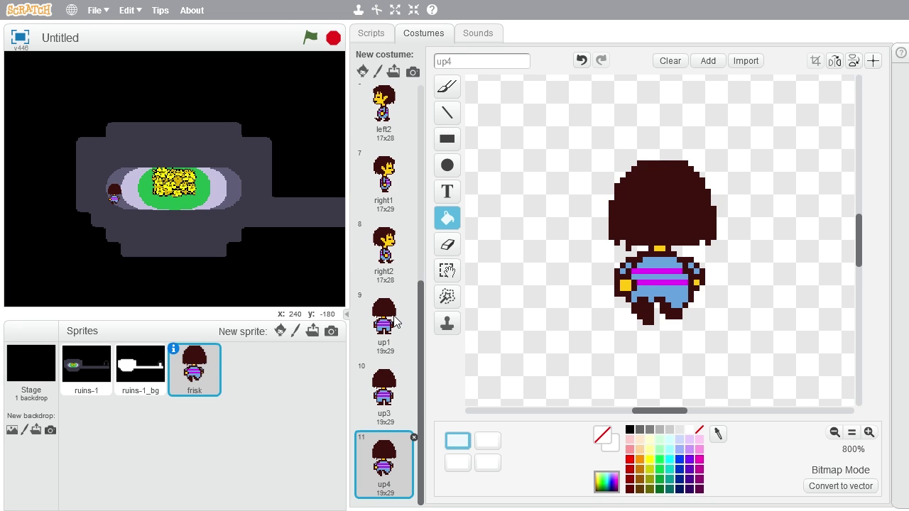
pyautogui.moveTo(419, 316); pyautogui.dragTo(425, 108)
pyautogui.click(401, 123)
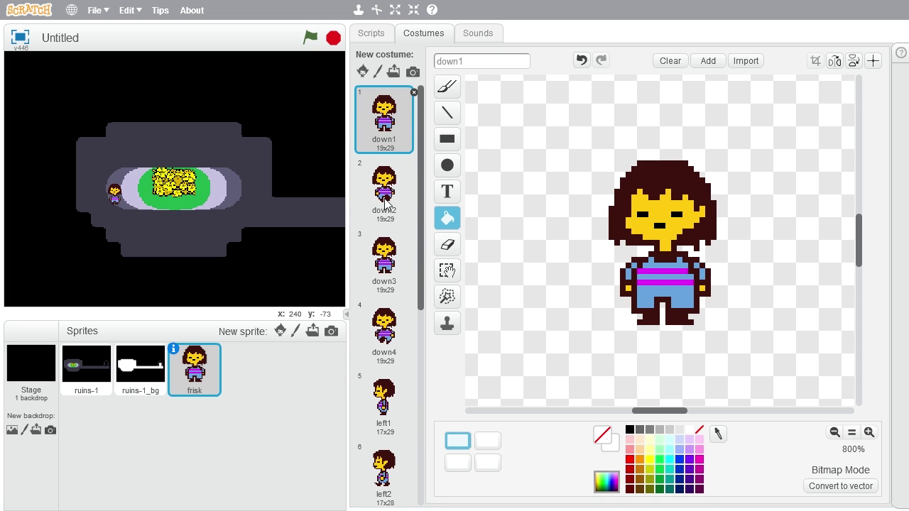
pyautogui.scroll(-2, 383, 193)
pyautogui.scroll(-4, 383, 193)
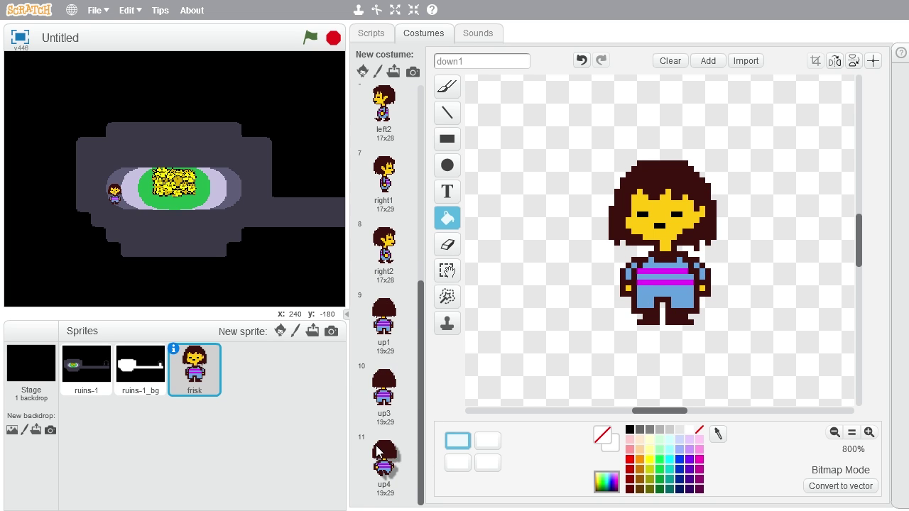
pyautogui.scroll(6, 387, 313)
pyautogui.click(378, 213)
pyautogui.click(383, 259)
pyautogui.scroll(-4, 387, 284)
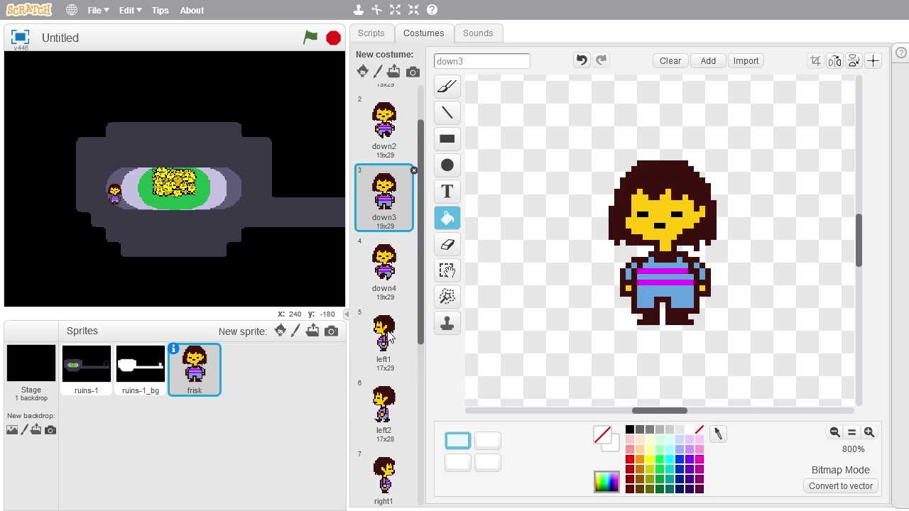
pyautogui.scroll(-1, 395, 324)
pyautogui.scroll(5, 387, 177)
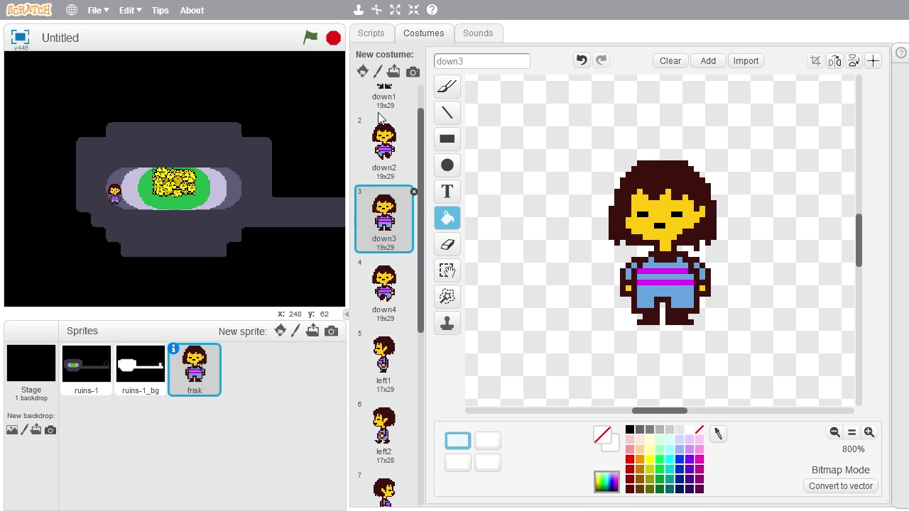
pyautogui.scroll(1, 383, 131)
pyautogui.click(383, 131)
# - Start a frisk script with a when-green-flag-clicked block and clean up the script area
pyautogui.click(368, 36)
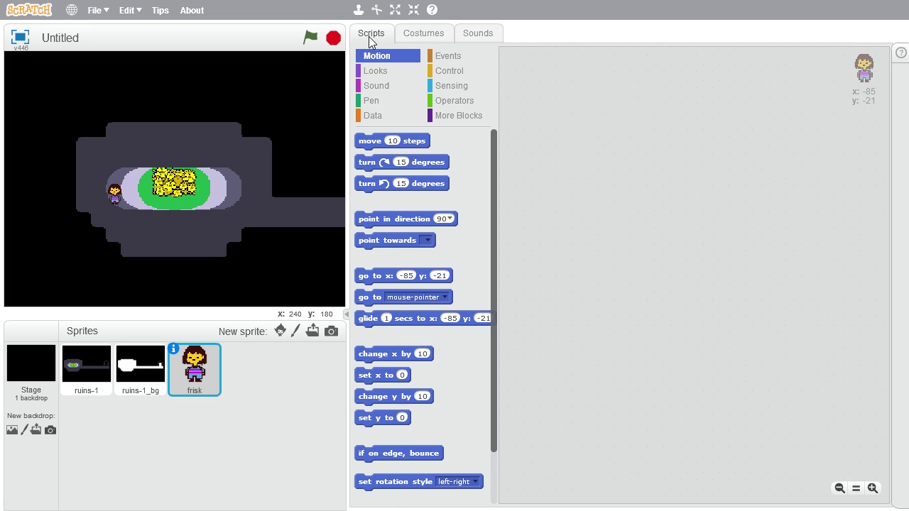
pyautogui.click(448, 56)
pyautogui.moveTo(389, 139); pyautogui.dragTo(589, 75)
pyautogui.rightClick(592, 159)
pyautogui.click(604, 166)
# - Attach a go to x: 0 y: 0 block under the green-flag block and run the project
pyautogui.click(454, 72)
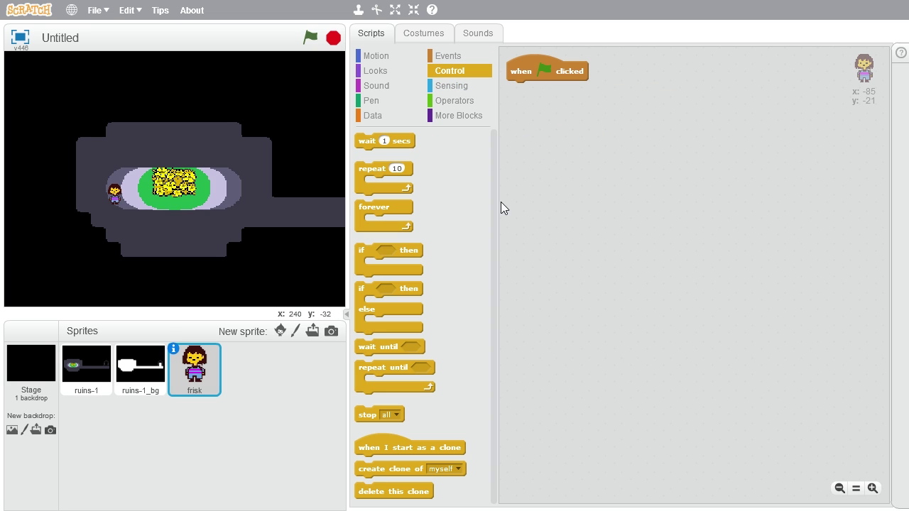
pyautogui.click(377, 56)
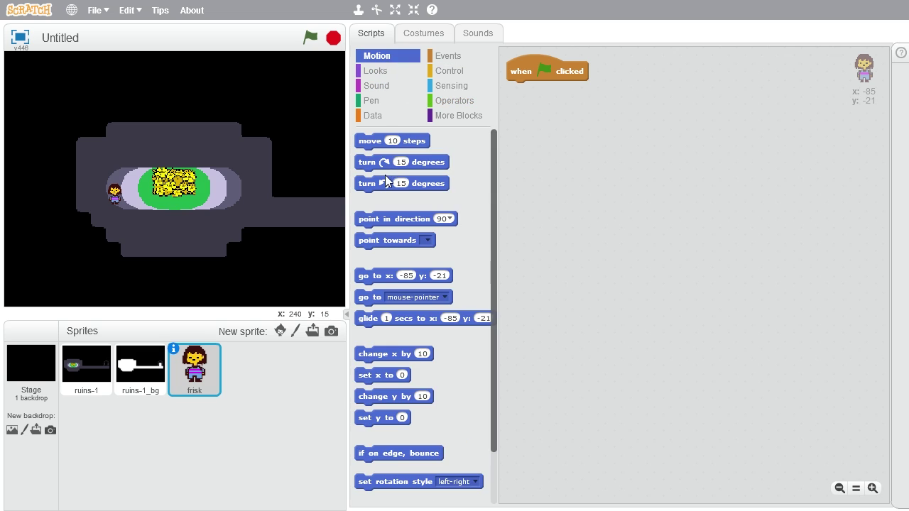
pyautogui.moveTo(393, 277); pyautogui.dragTo(522, 89)
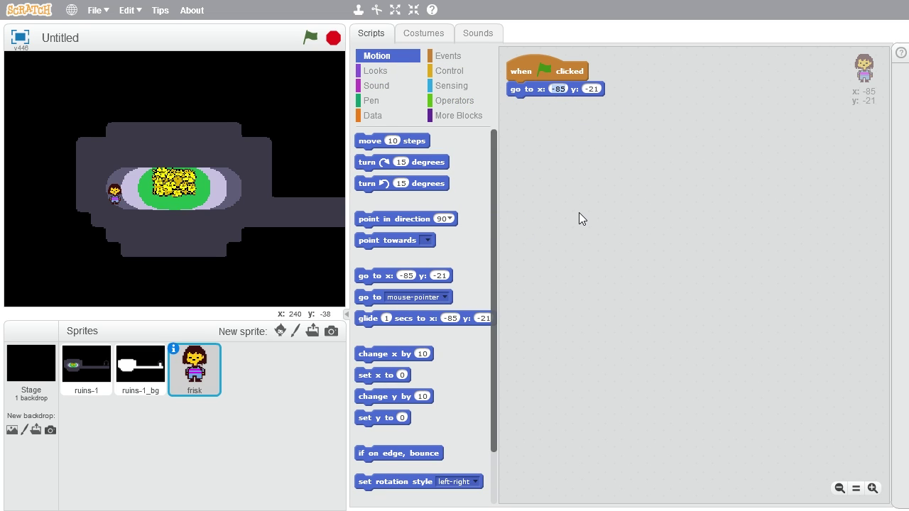
pyautogui.click(584, 88)
pyautogui.click(594, 213)
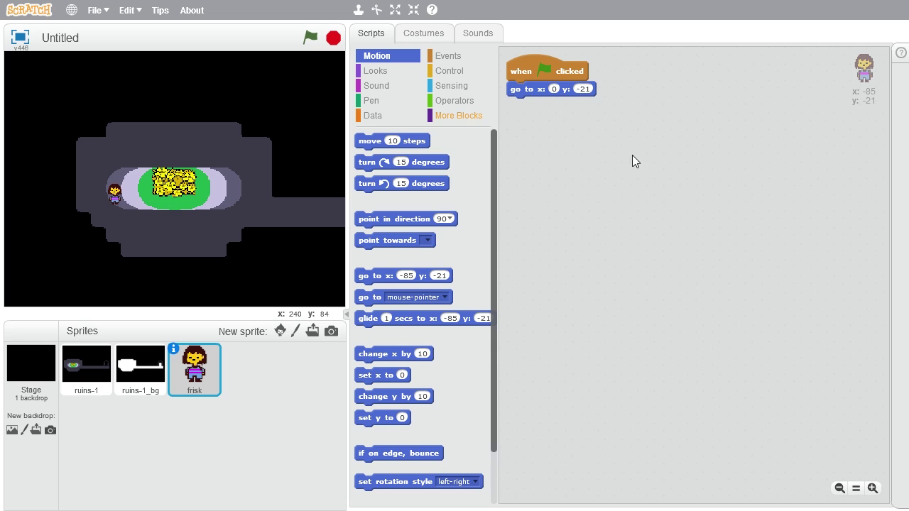
pyautogui.write('0')
pyautogui.click(309, 38)
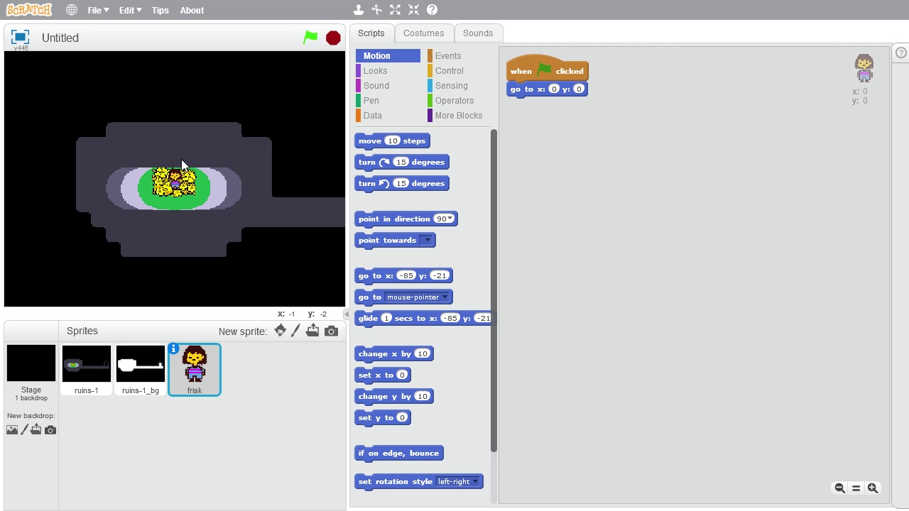
# - Extend frisk's green-flag script with go to front and set size to 110%, and run the project
pyautogui.click(96, 383)
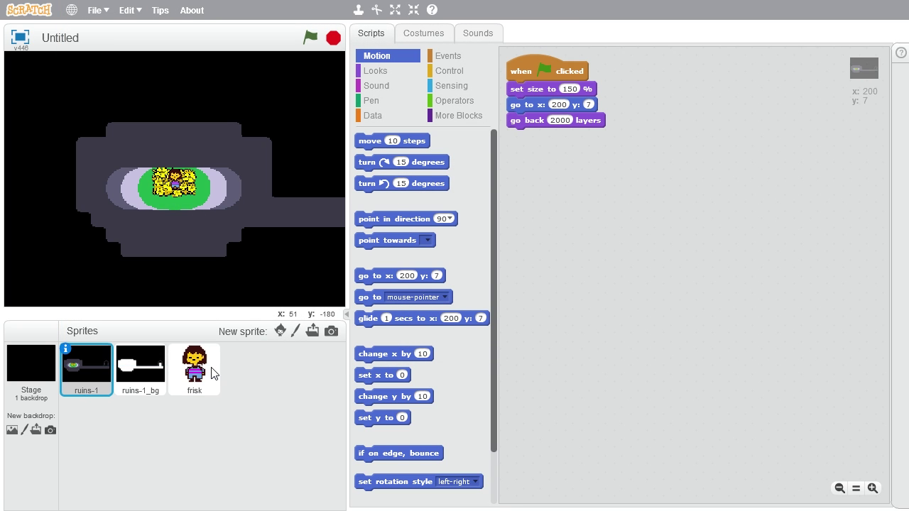
pyautogui.click(204, 376)
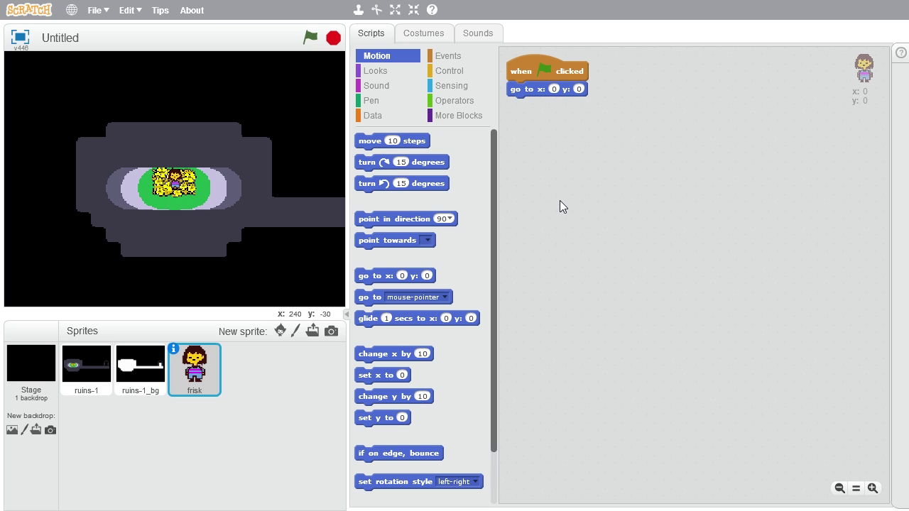
pyautogui.click(385, 77)
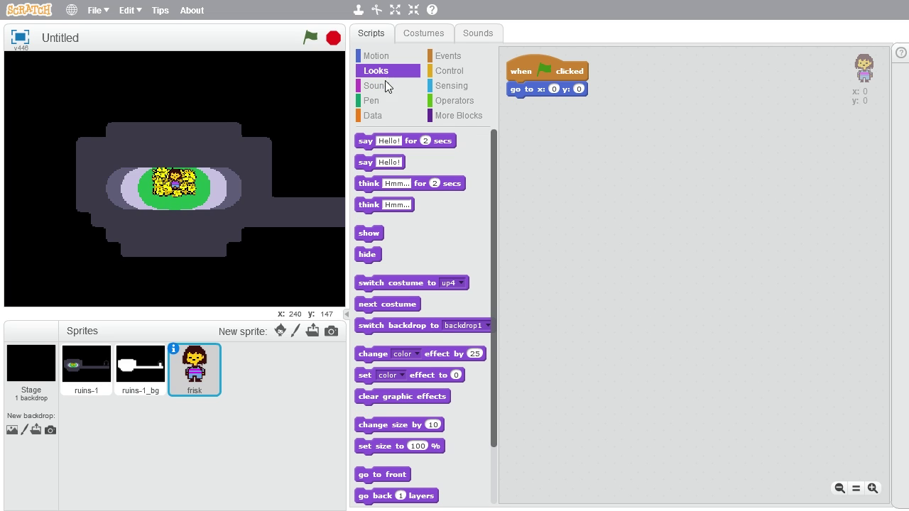
pyautogui.scroll(-3, 392, 223)
pyautogui.moveTo(373, 410); pyautogui.dragTo(529, 106)
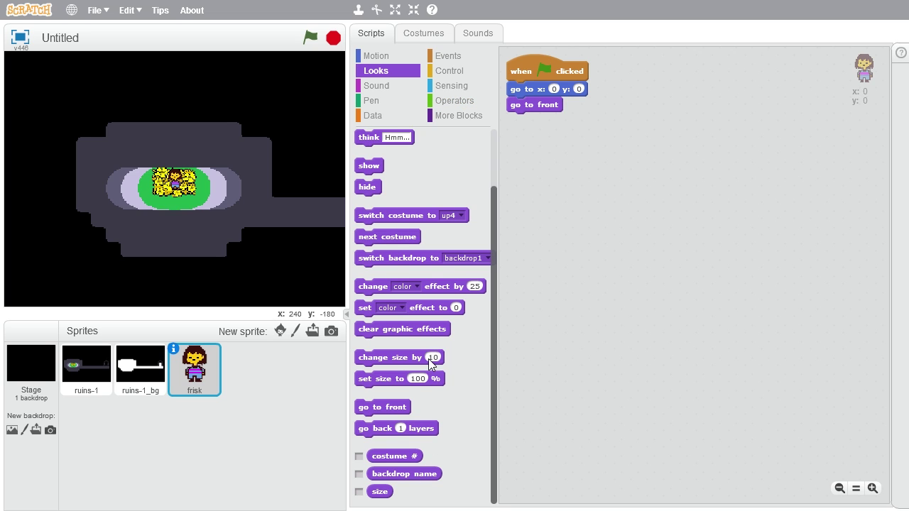
pyautogui.moveTo(378, 377); pyautogui.dragTo(560, 121)
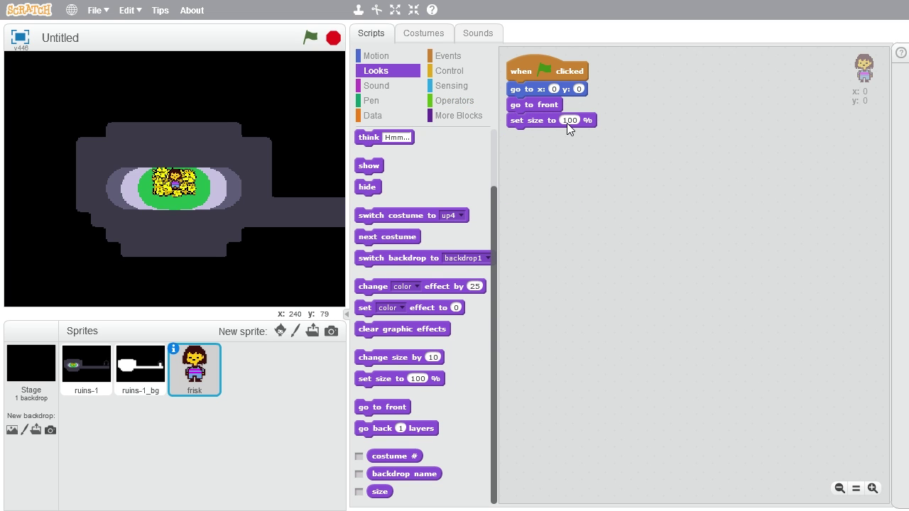
pyautogui.write('110')
pyautogui.click(310, 37)
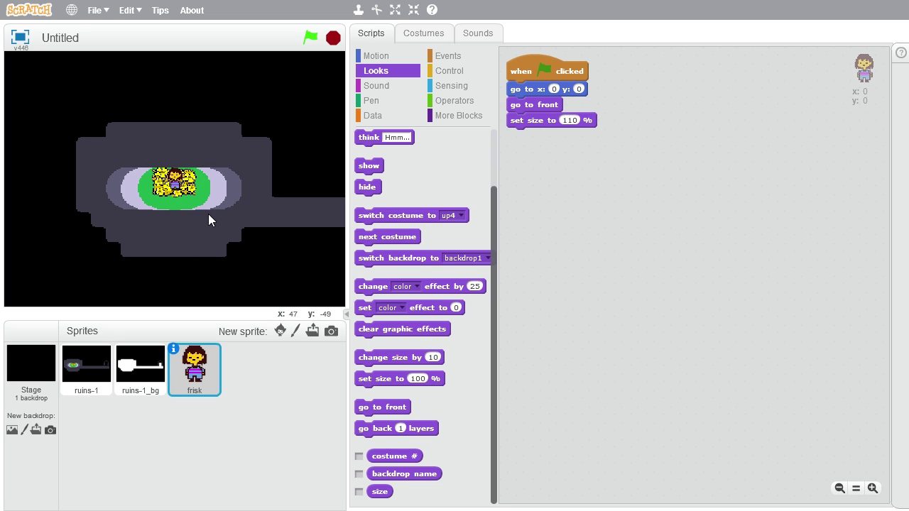
# - Duplicate the frisk sprite together with its costumes and script
pyautogui.rightClick(197, 369)
pyautogui.click(251, 394)
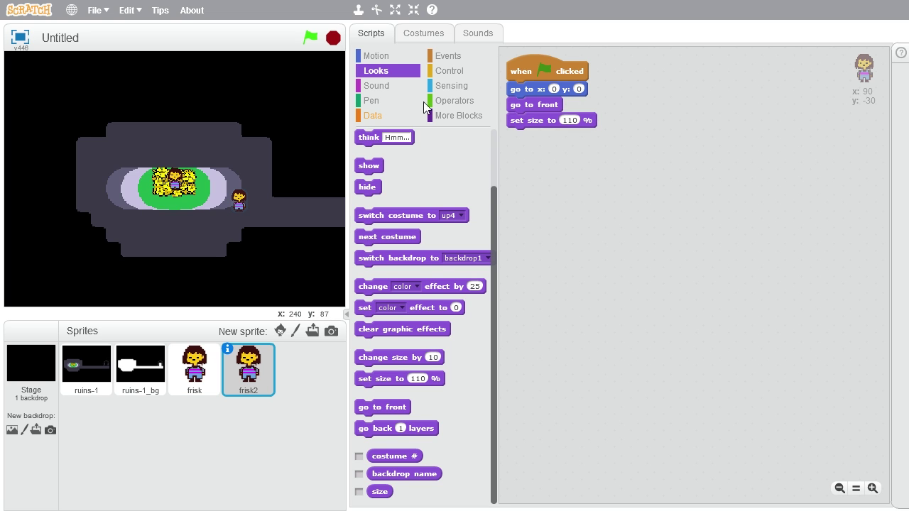
# - Delete every costume of the frisk2 sprite except down4
pyautogui.click(424, 34)
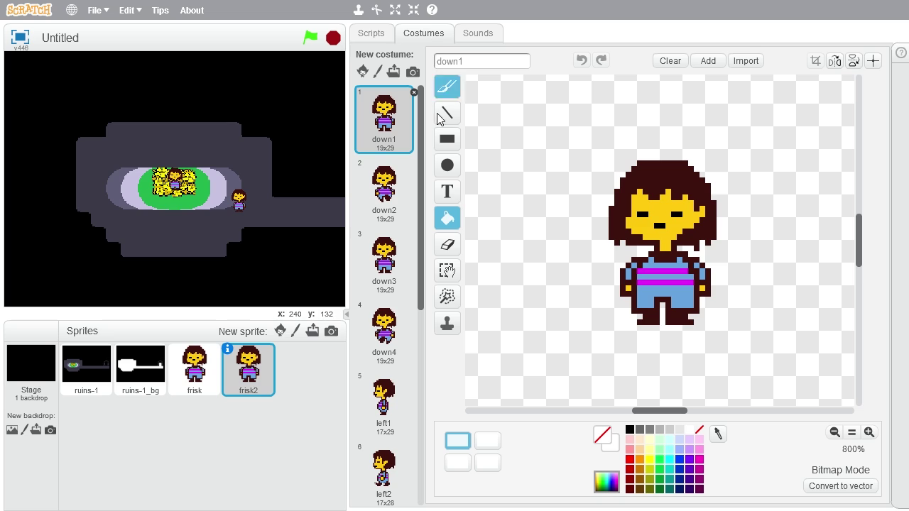
pyautogui.click(411, 176)
pyautogui.click(415, 164)
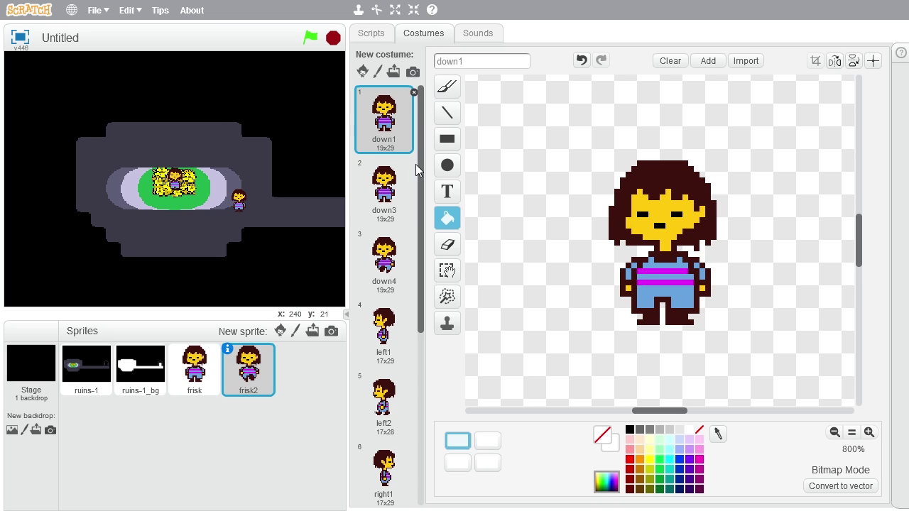
pyautogui.click(413, 93)
pyautogui.click(411, 93)
pyautogui.click(413, 91)
pyautogui.click(412, 93)
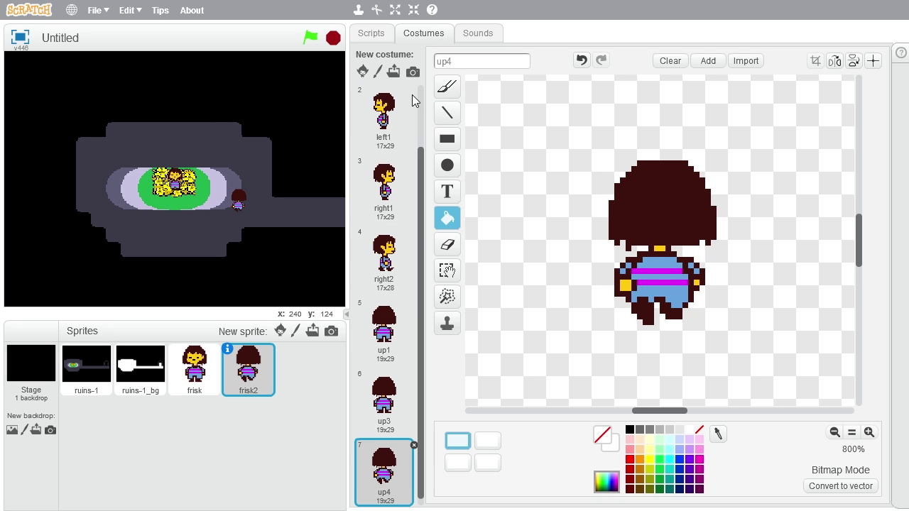
pyautogui.click(413, 438)
pyautogui.click(412, 440)
pyautogui.click(414, 376)
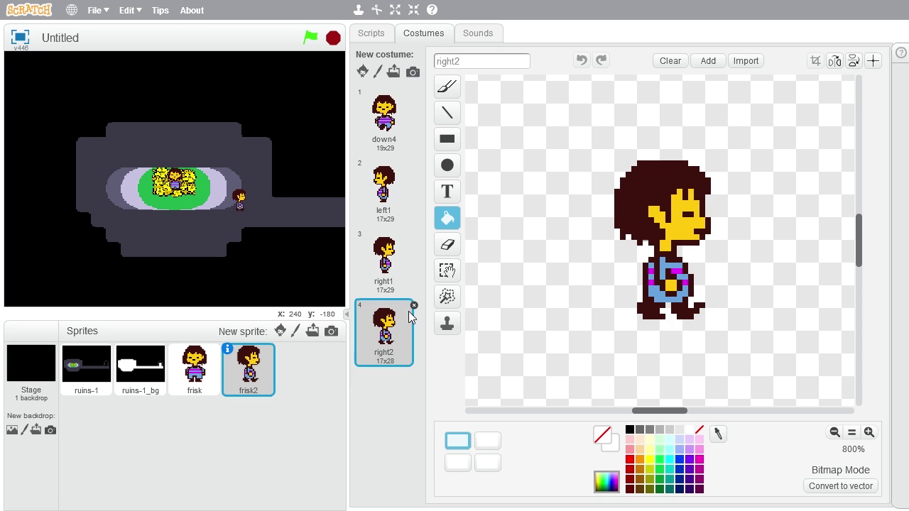
pyautogui.click(414, 306)
pyautogui.click(414, 235)
pyautogui.click(413, 163)
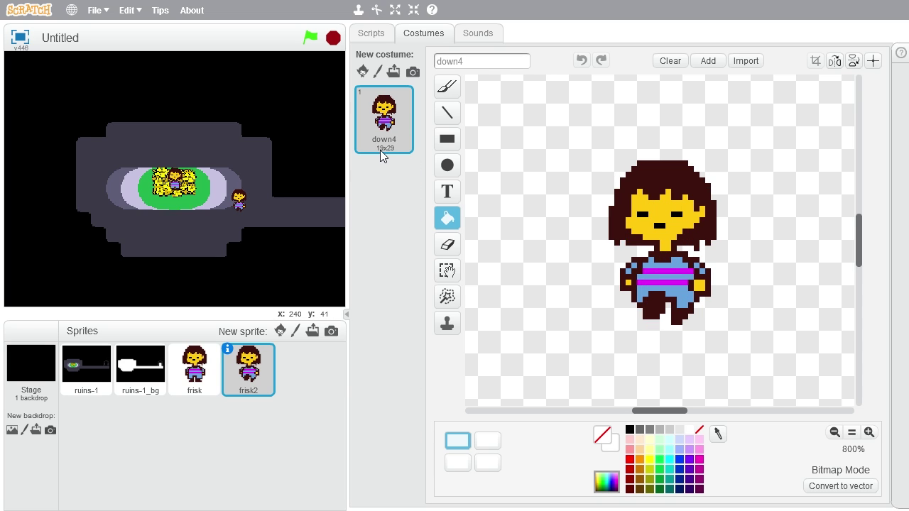
# - Duplicate the down4 costume and select the original down4 for editing
pyautogui.rightClick(383, 110)
pyautogui.click(404, 116)
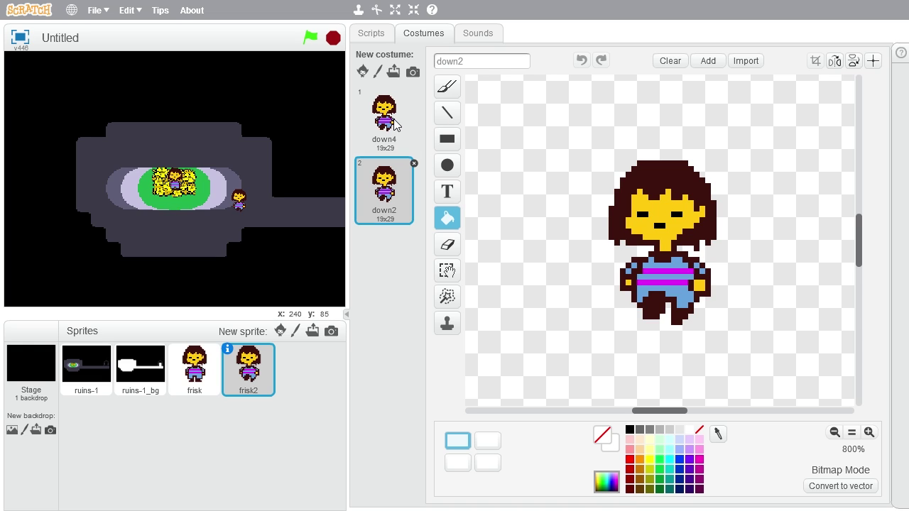
pyautogui.click(396, 150)
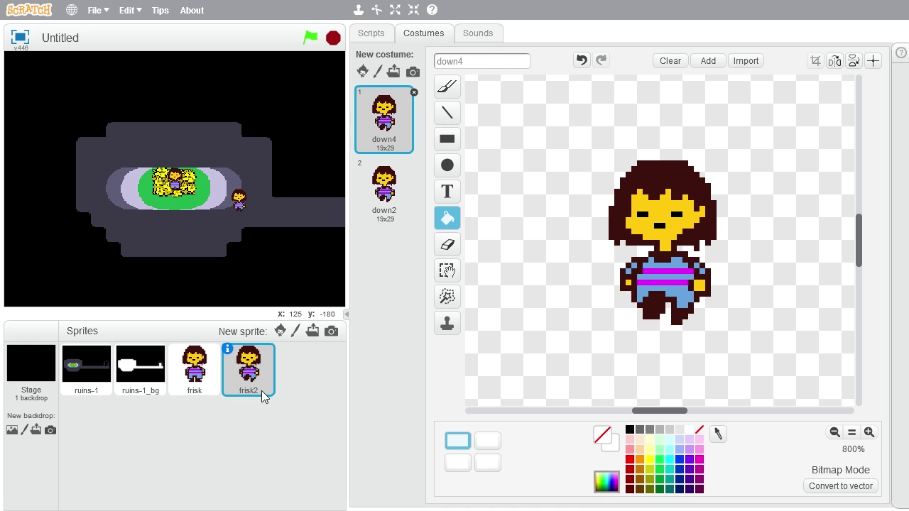
# - Rename the frisk2 sprite as leftSensor
pyautogui.click(227, 349)
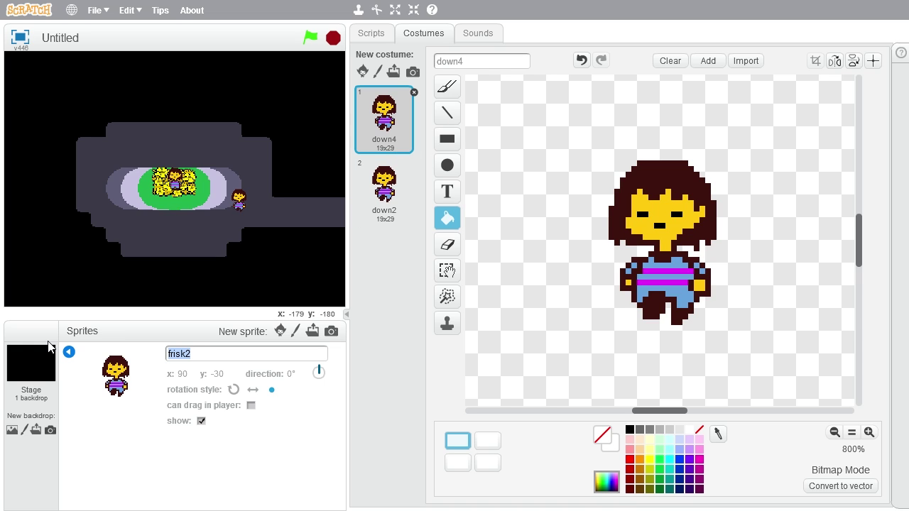
pyautogui.write('leftSensor')
pyautogui.click(68, 352)
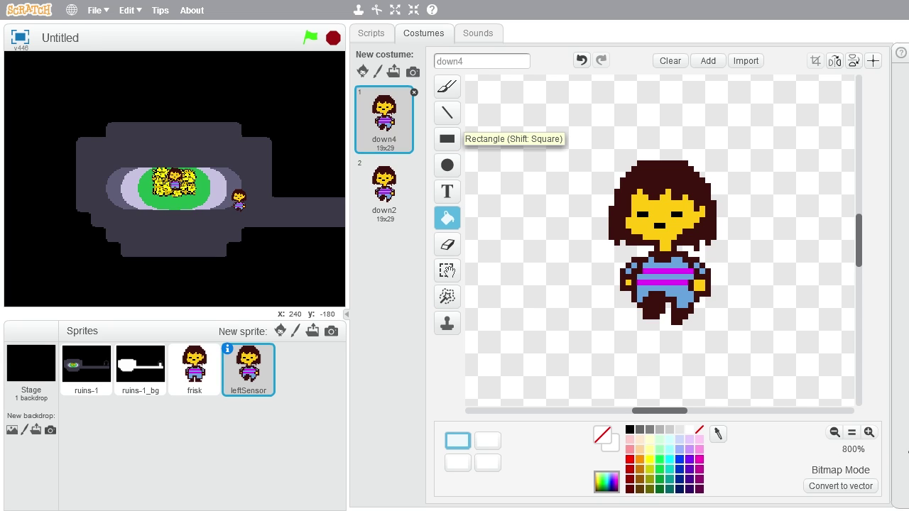
# - Convert the down4 costume to vector and set the Rectangle tool's colour to blue
pyautogui.click(838, 491)
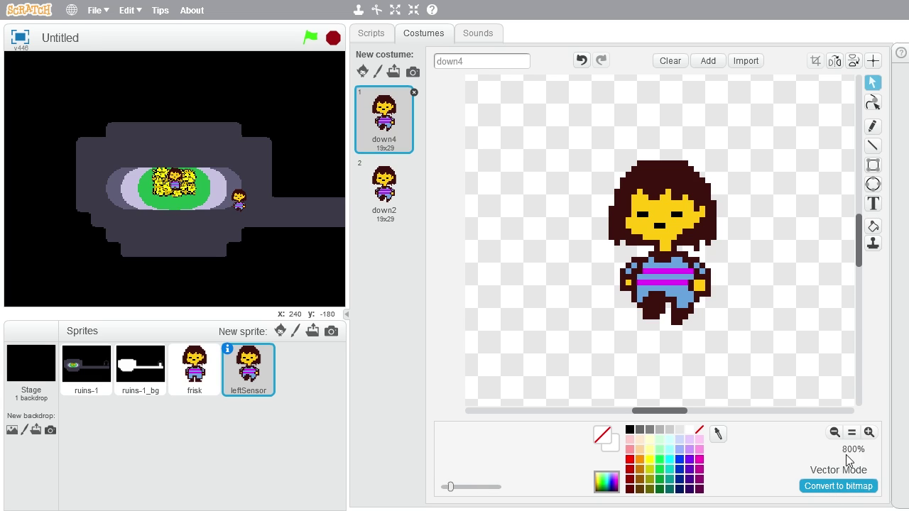
pyautogui.click(873, 166)
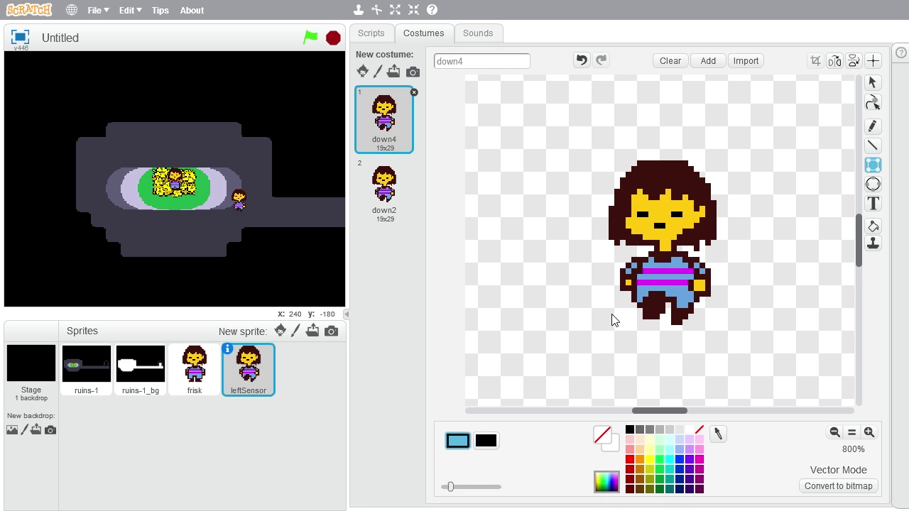
pyautogui.click(669, 456)
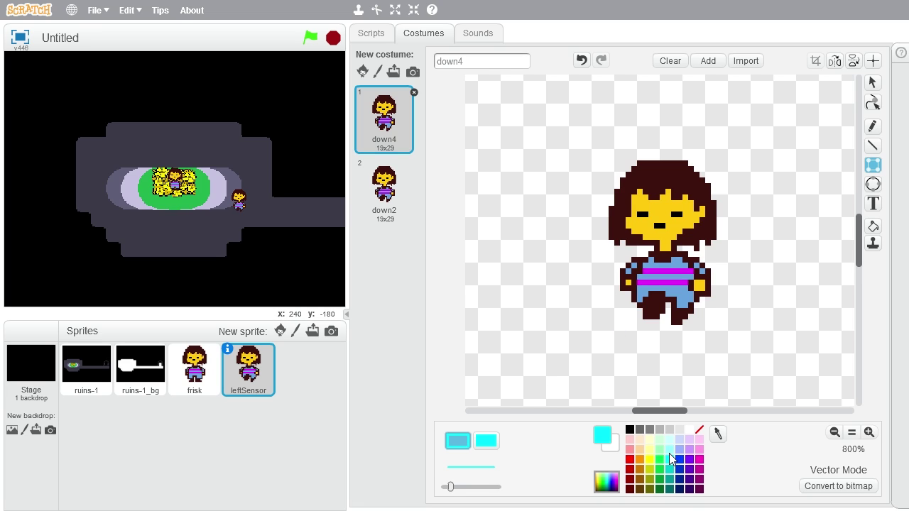
pyautogui.click(678, 460)
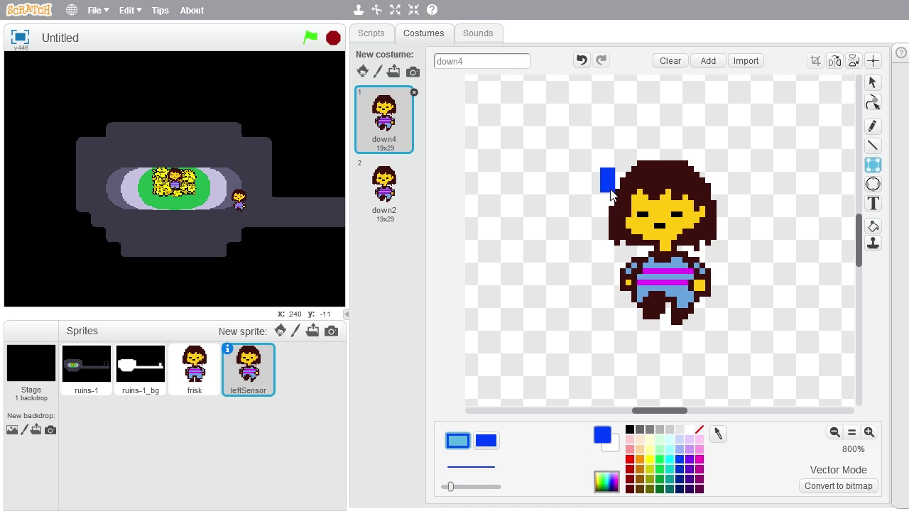
pyautogui.moveTo(620, 225); pyautogui.dragTo(619, 315)
pyautogui.hotkey('ctrl', 'z')
pyautogui.hotkey('ctrl', 'z')
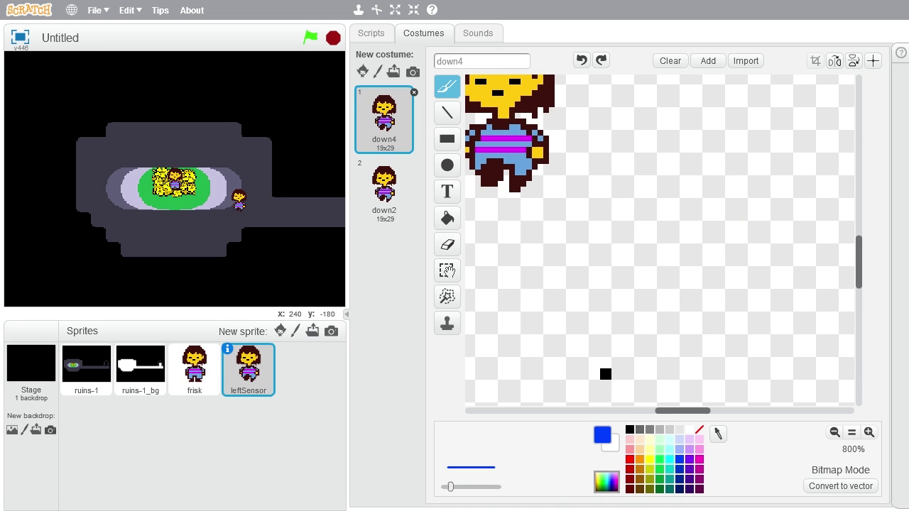
# - Convert the down4 costume to vector and draw a filled, narrow blue rectangle along the character's left side
pyautogui.click(844, 488)
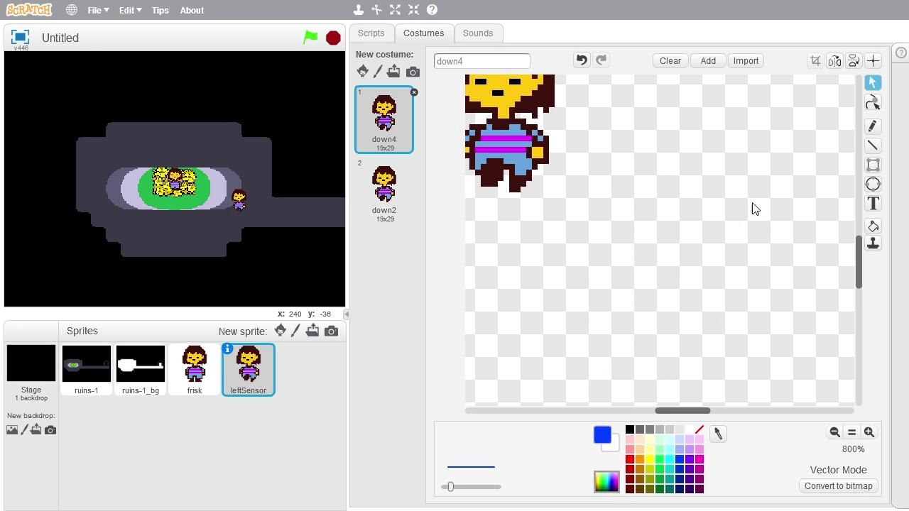
pyautogui.moveTo(676, 414); pyautogui.dragTo(648, 412)
pyautogui.moveTo(857, 267); pyautogui.dragTo(858, 240)
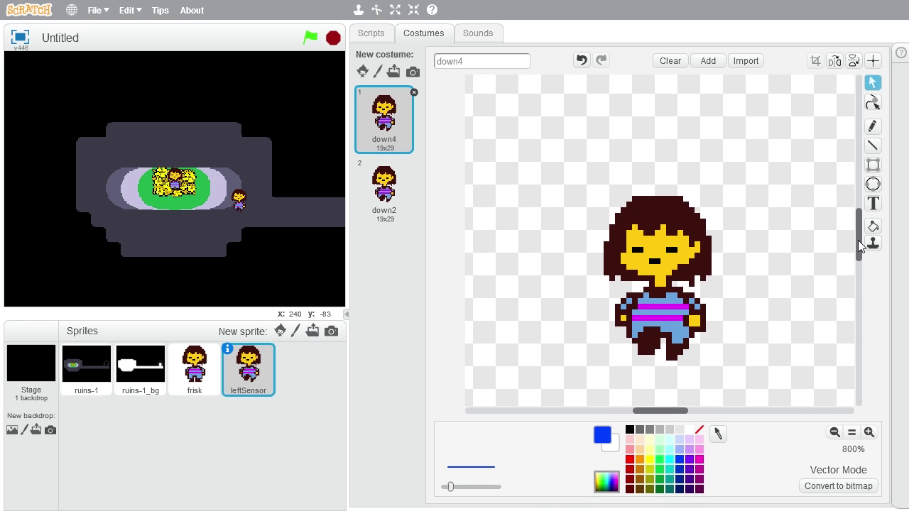
pyautogui.click(873, 166)
pyautogui.click(488, 441)
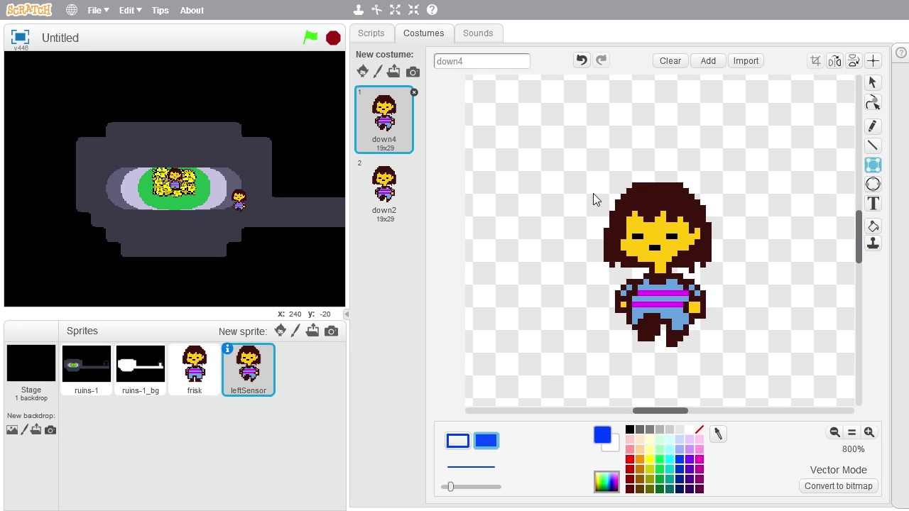
pyautogui.moveTo(593, 193); pyautogui.dragTo(605, 332)
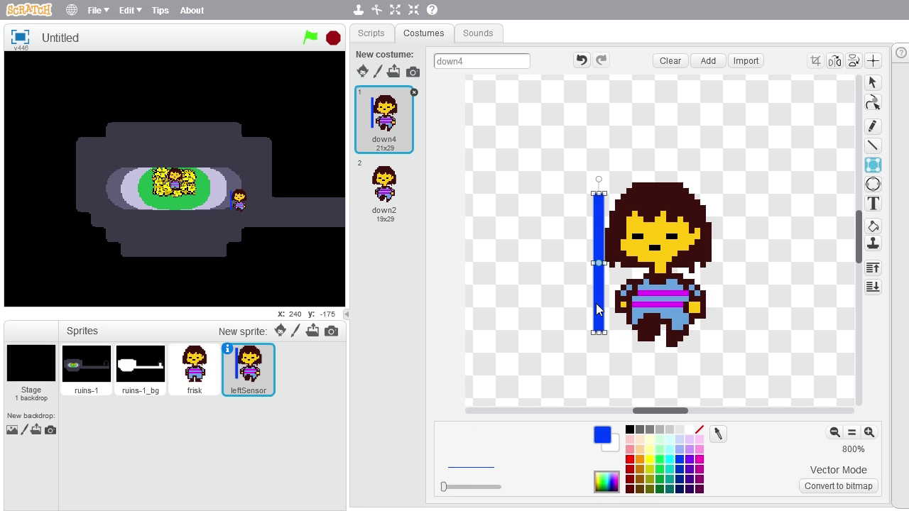
# - Resize the blue rectangle to about 4x17, keeping it upright beside the character's left edge
pyautogui.moveTo(594, 264); pyautogui.dragTo(590, 264)
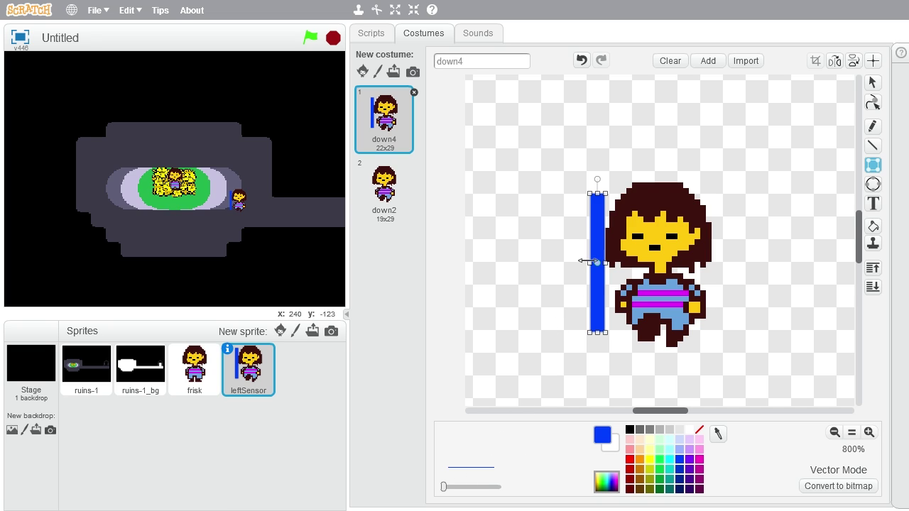
pyautogui.moveTo(588, 263)
pyautogui.mouseDown()
pyautogui.moveTo(527, 260)
pyautogui.moveTo(576, 263)
pyautogui.mouseUp()
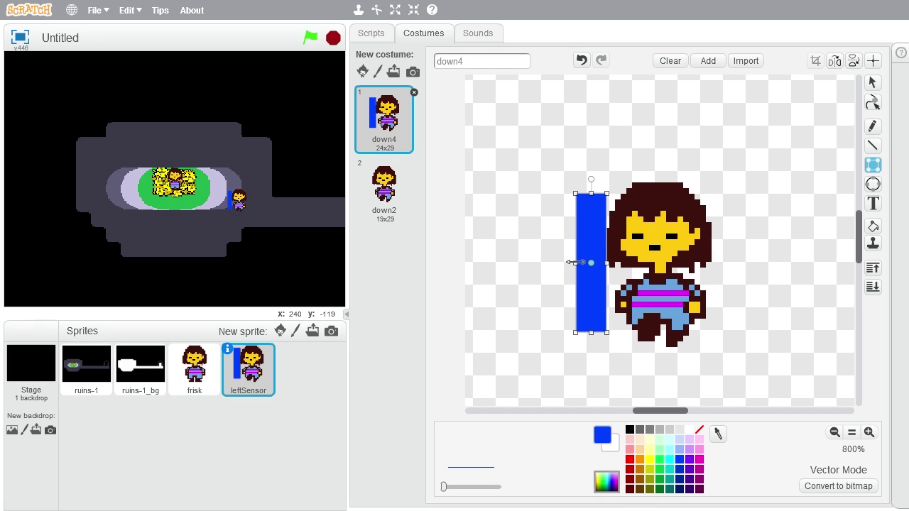
pyautogui.moveTo(576, 263); pyautogui.dragTo(591, 257)
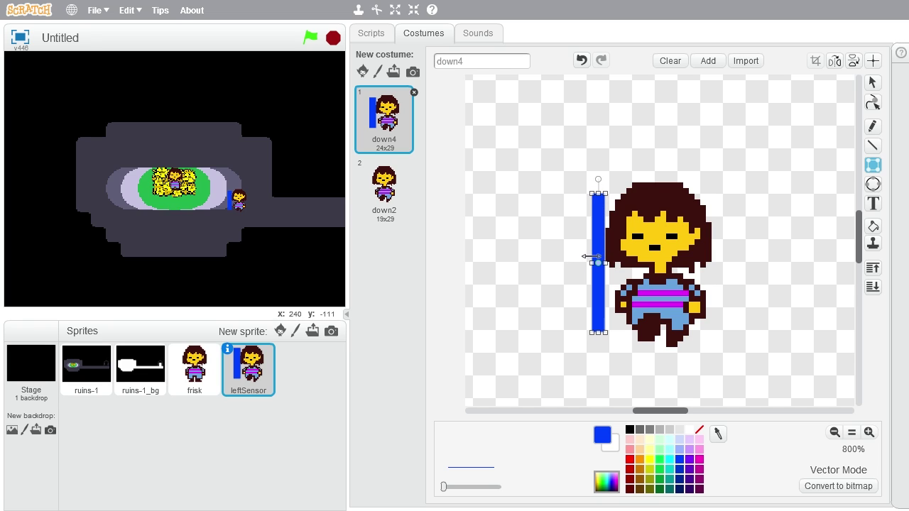
pyautogui.moveTo(598, 191); pyautogui.dragTo(598, 210)
pyautogui.moveTo(598, 331); pyautogui.dragTo(600, 314)
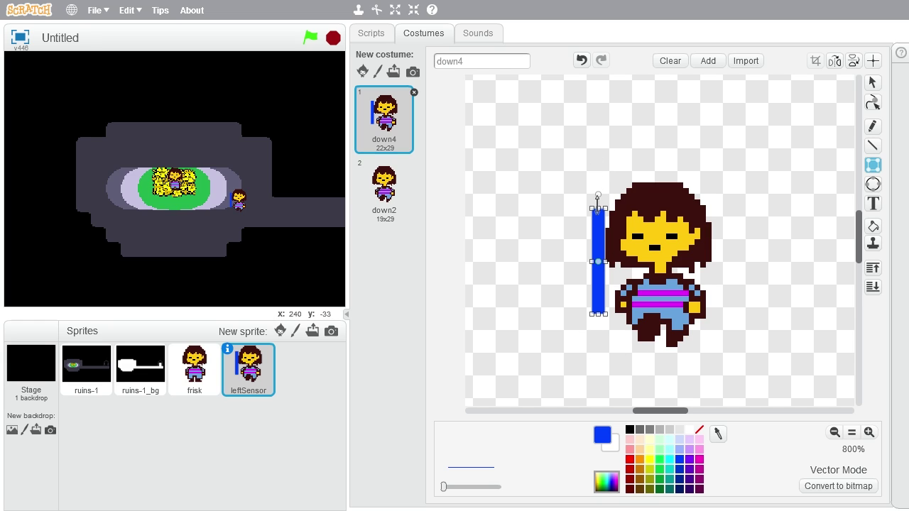
pyautogui.moveTo(599, 208); pyautogui.dragTo(598, 183)
pyautogui.moveTo(599, 313)
pyautogui.mouseDown()
pyautogui.moveTo(598, 347)
pyautogui.moveTo(599, 313)
pyautogui.mouseUp()
pyautogui.moveTo(599, 183); pyautogui.dragTo(598, 215)
pyautogui.moveTo(592, 264)
pyautogui.mouseDown()
pyautogui.moveTo(573, 264)
pyautogui.moveTo(581, 258)
pyautogui.mouseUp()
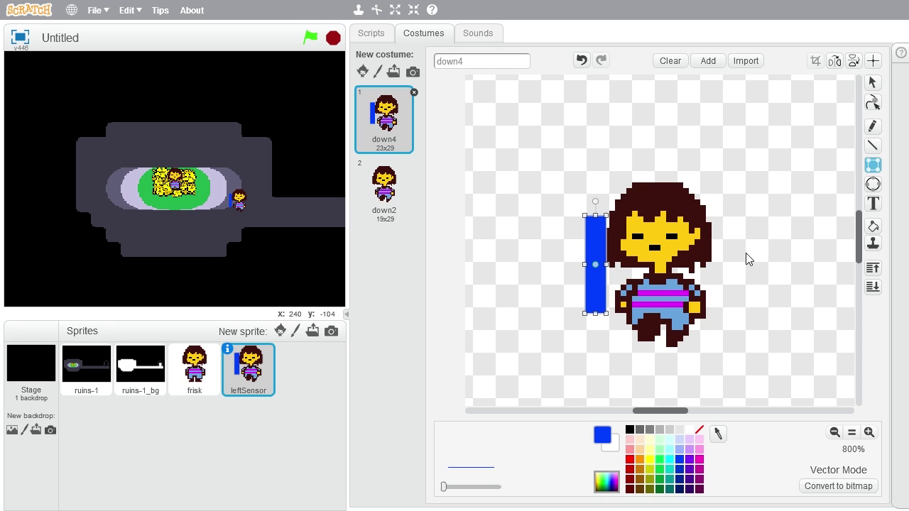
pyautogui.click(759, 195)
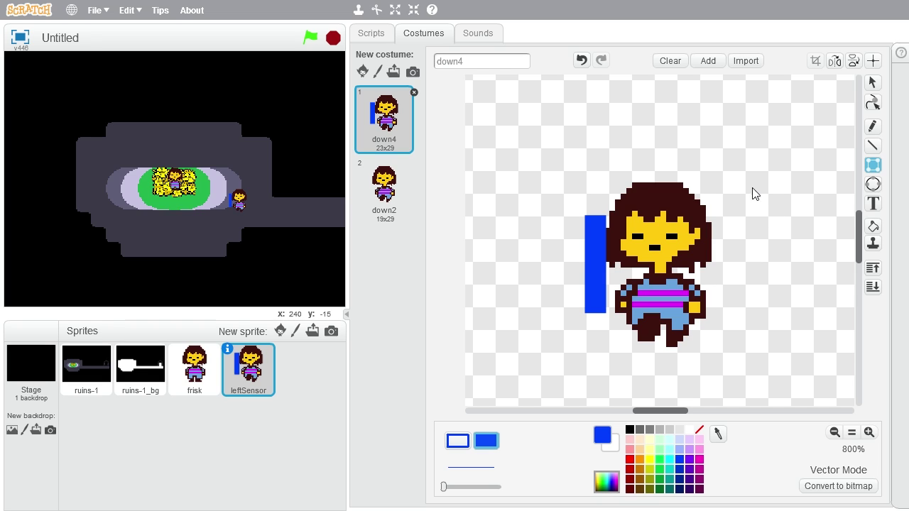
# - Convert the down4 costume to bitmap and delete the character, keeping only the blue bar
pyautogui.click(846, 487)
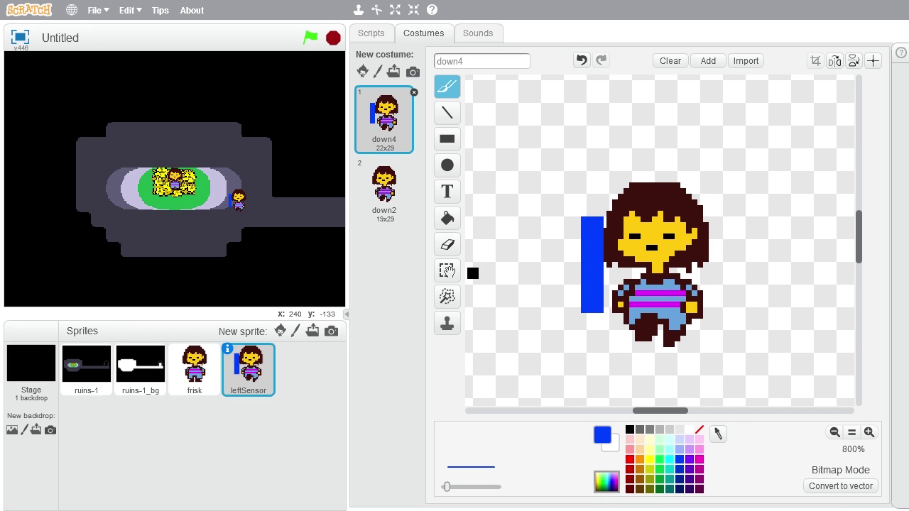
pyautogui.click(446, 270)
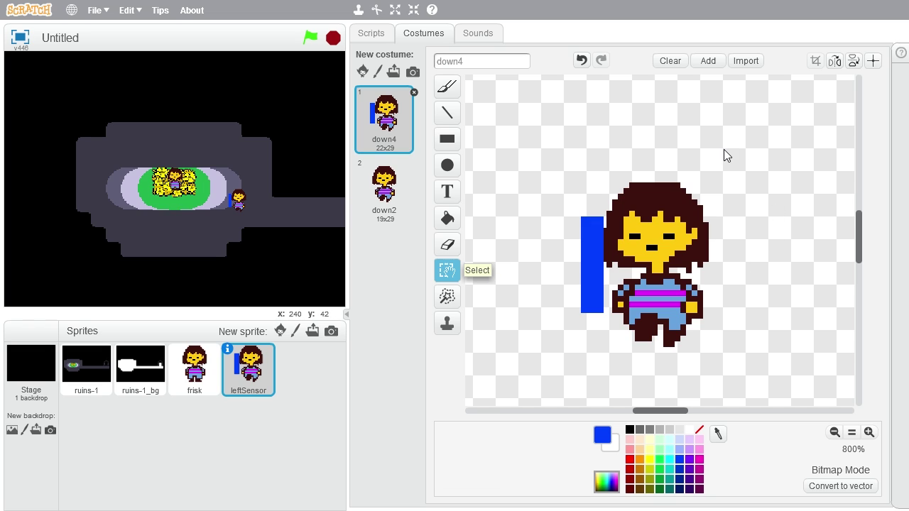
pyautogui.moveTo(723, 150); pyautogui.dragTo(604, 379)
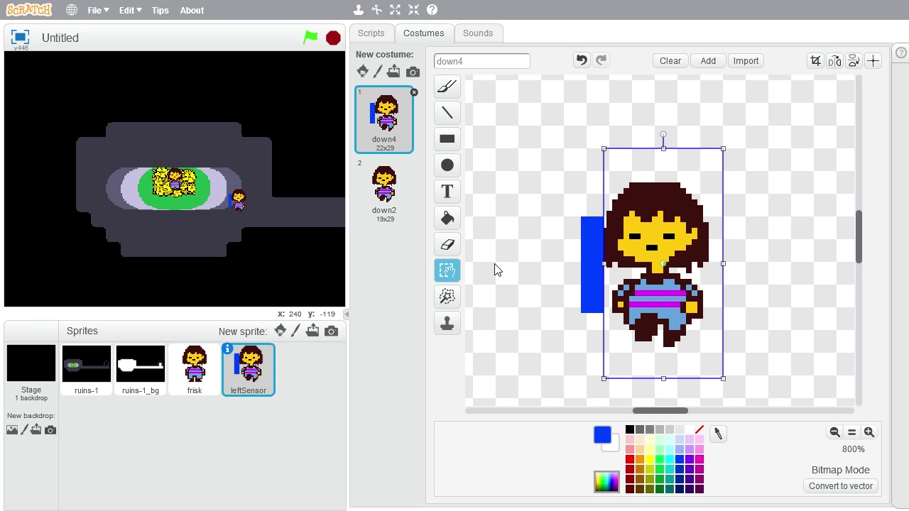
pyautogui.press('Delete')
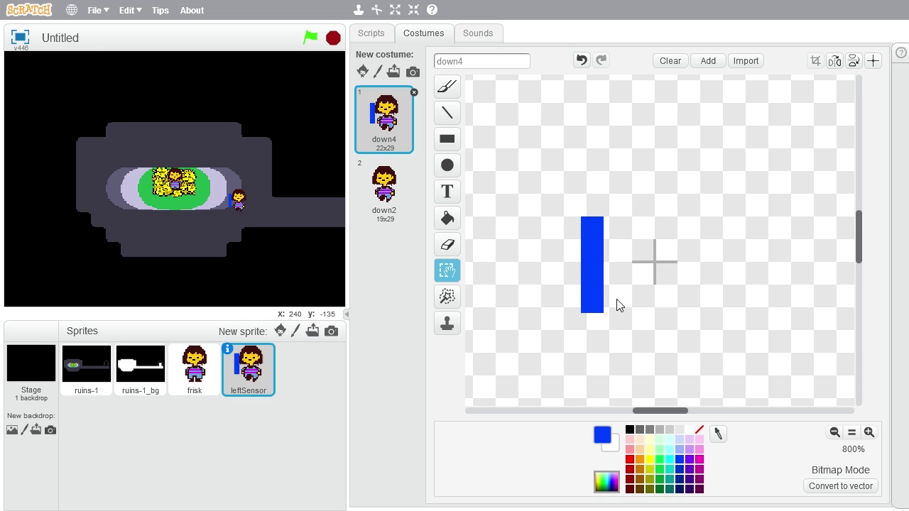
pyautogui.click(383, 110)
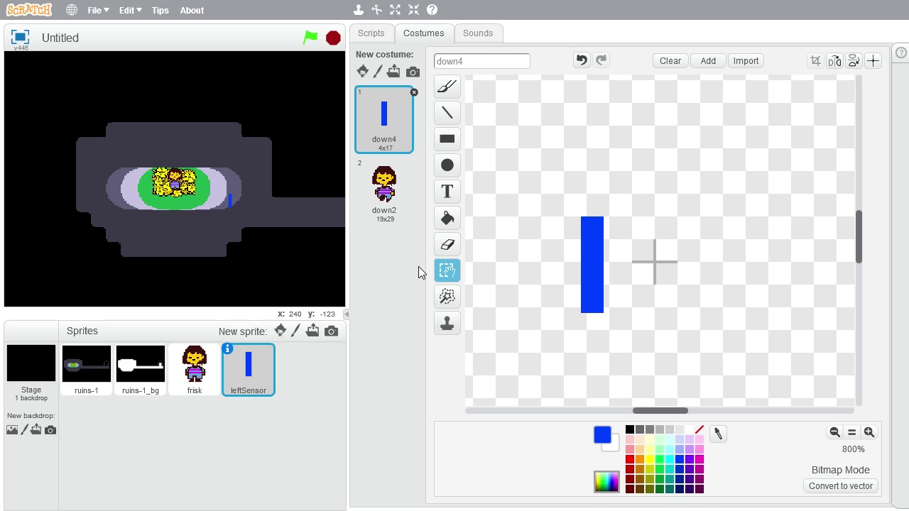
# - Compare the blue bar's placement in down4 with the character in the down2 costume
pyautogui.click(387, 186)
pyautogui.click(379, 108)
pyautogui.click(384, 179)
pyautogui.click(379, 114)
pyautogui.click(383, 179)
pyautogui.click(378, 119)
# - Replace the blocks under leftSensor's when-green-flag-clicked block with a forever loop
pyautogui.click(372, 34)
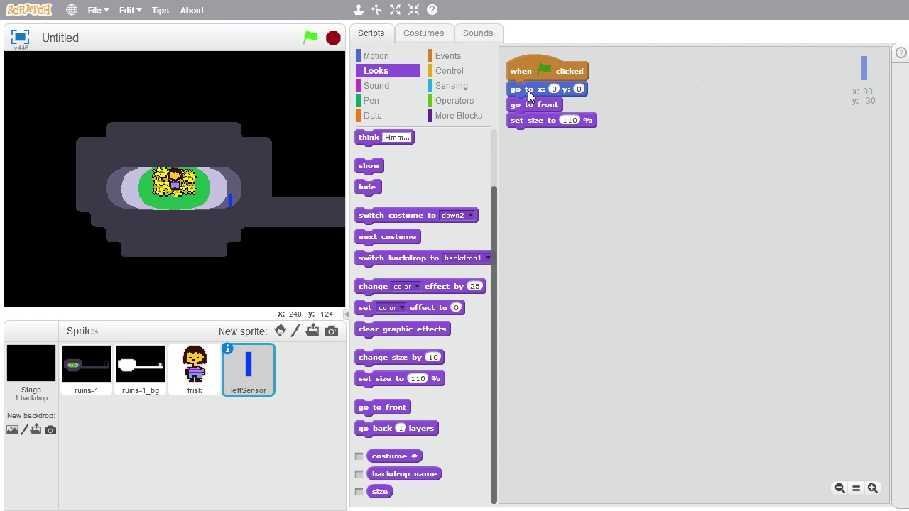
pyautogui.moveTo(529, 96); pyautogui.dragTo(391, 169)
pyautogui.click(449, 57)
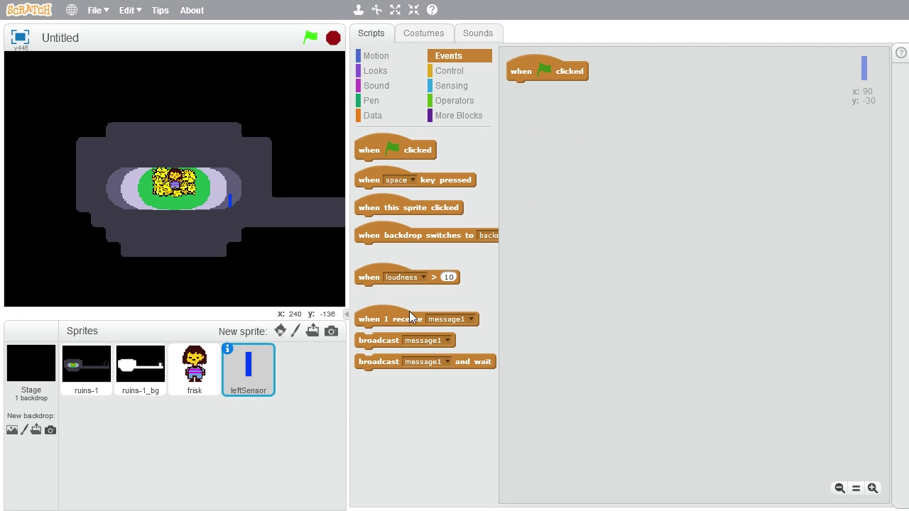
pyautogui.click(470, 70)
pyautogui.click(444, 60)
pyautogui.click(451, 85)
pyautogui.click(451, 71)
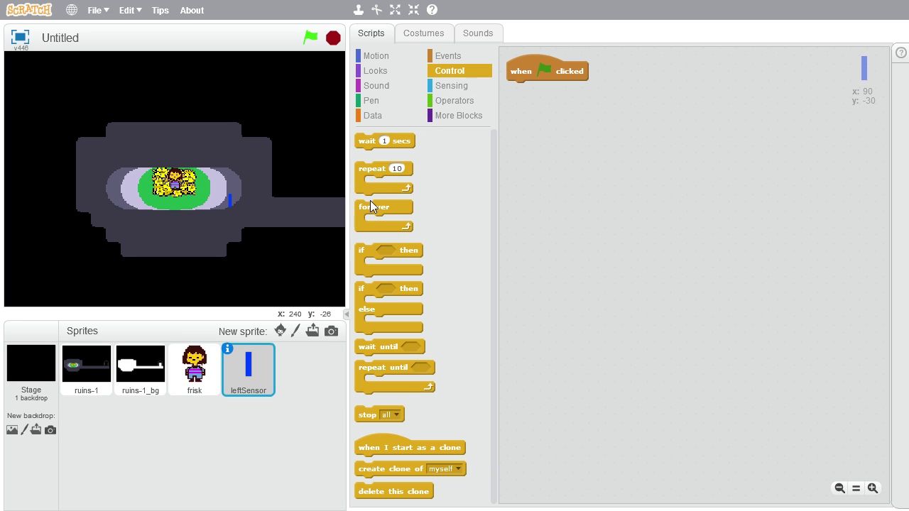
pyautogui.moveTo(370, 201); pyautogui.dragTo(527, 90)
# - Insert a set size to 110% block above leftSensor's forever loop, and open the frisk sprite's script
pyautogui.click(375, 71)
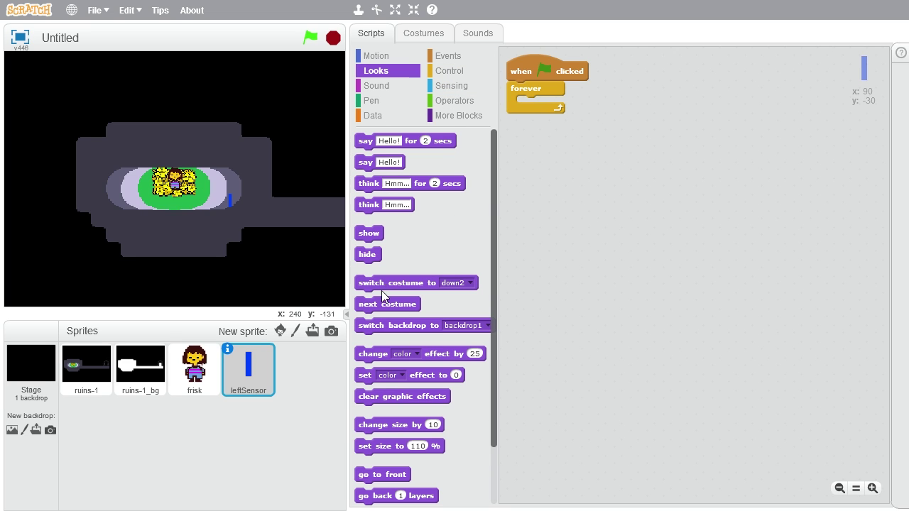
pyautogui.moveTo(379, 452); pyautogui.dragTo(538, 97)
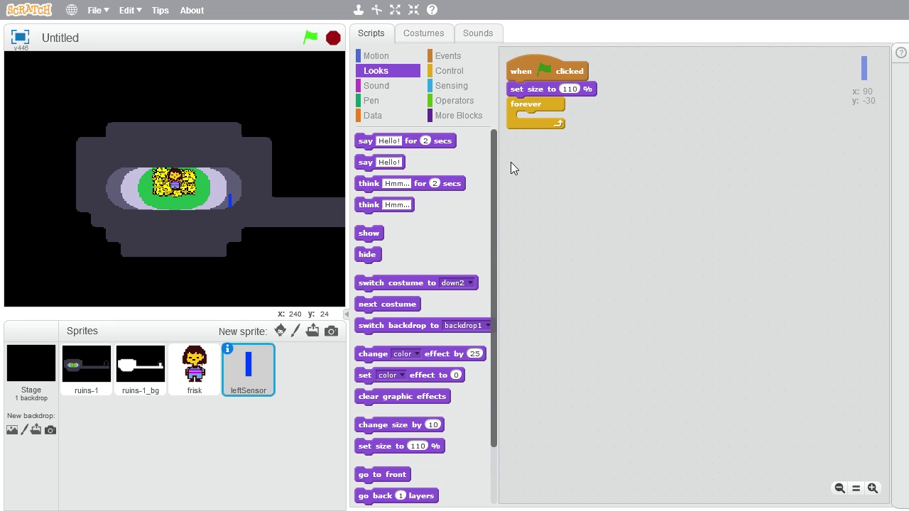
pyautogui.click(179, 377)
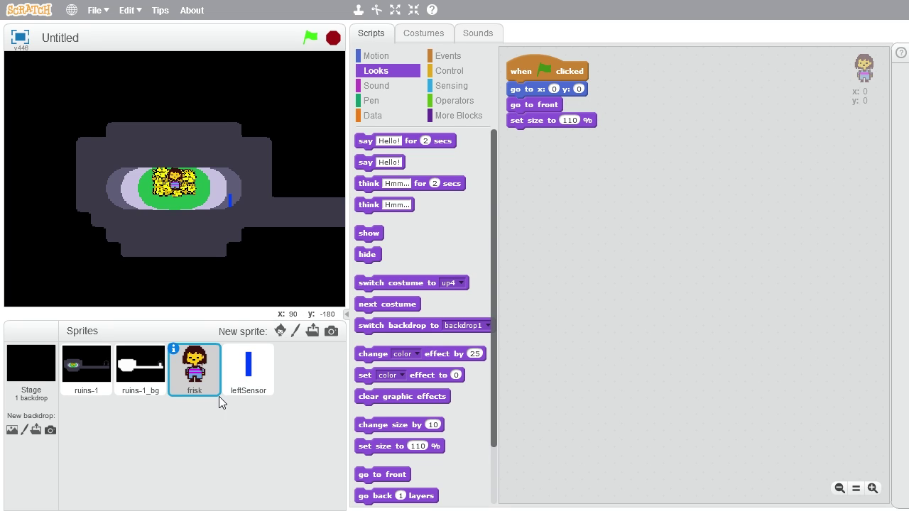
# - Add a go to frisk block inside leftSensor's forever loop
pyautogui.click(238, 382)
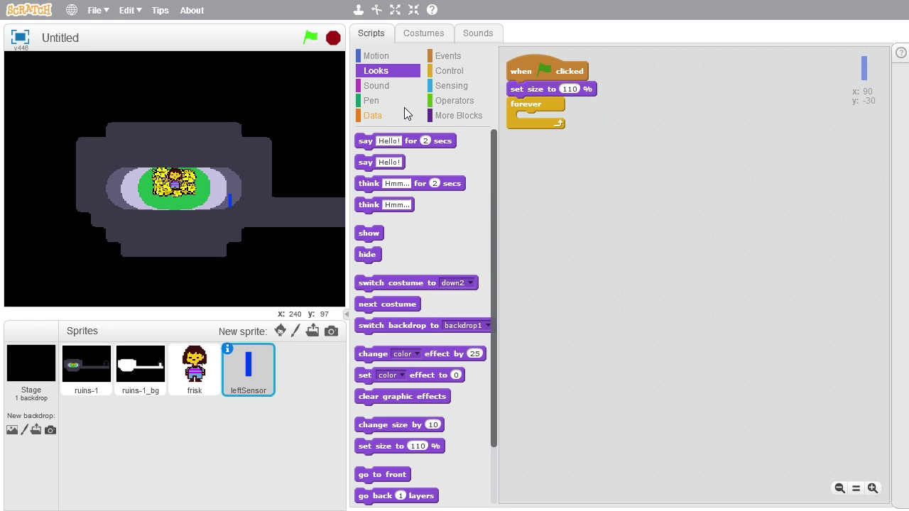
pyautogui.click(379, 57)
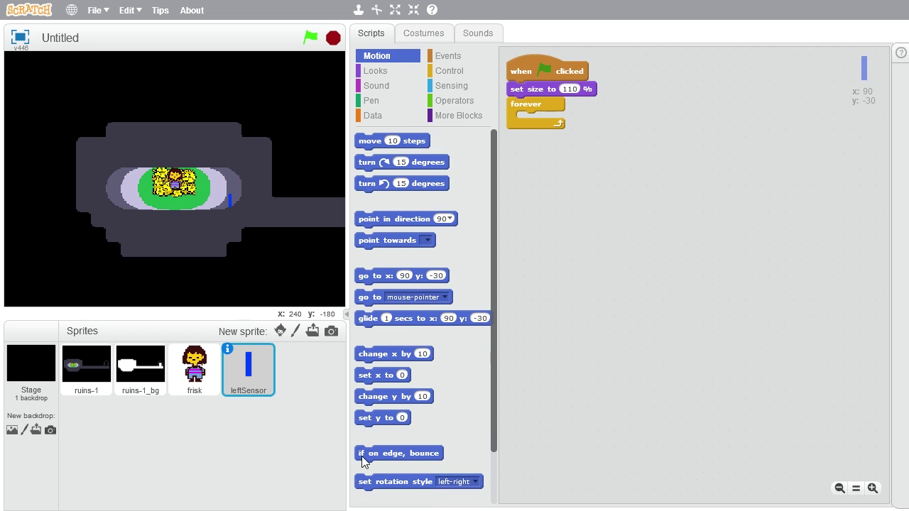
pyautogui.moveTo(371, 297); pyautogui.dragTo(531, 121)
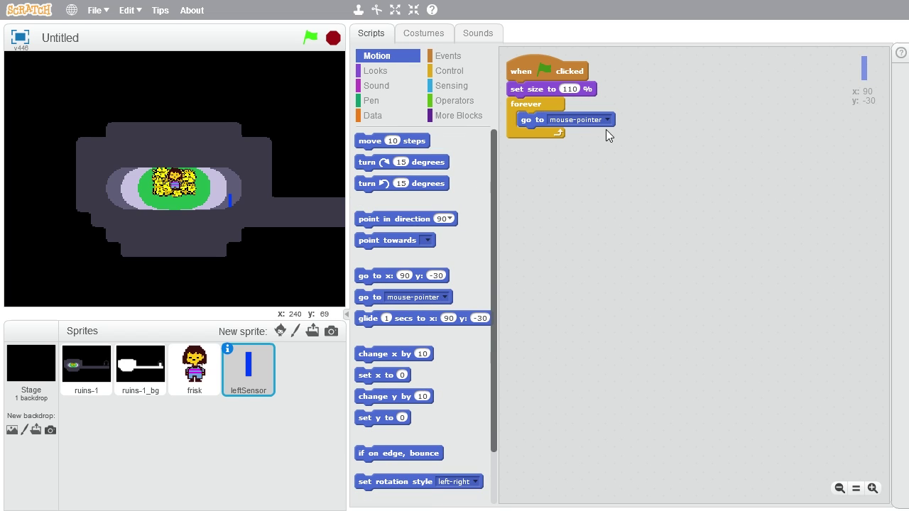
pyautogui.click(607, 119)
pyautogui.click(591, 165)
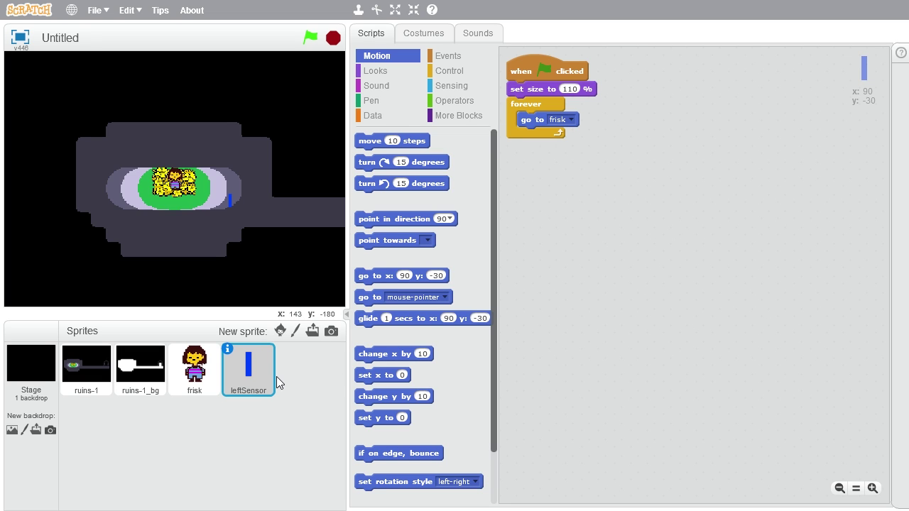
# - Duplicate the leftSensor sprite and rename the copy rightSensor
pyautogui.rightClick(249, 361)
pyautogui.click(282, 389)
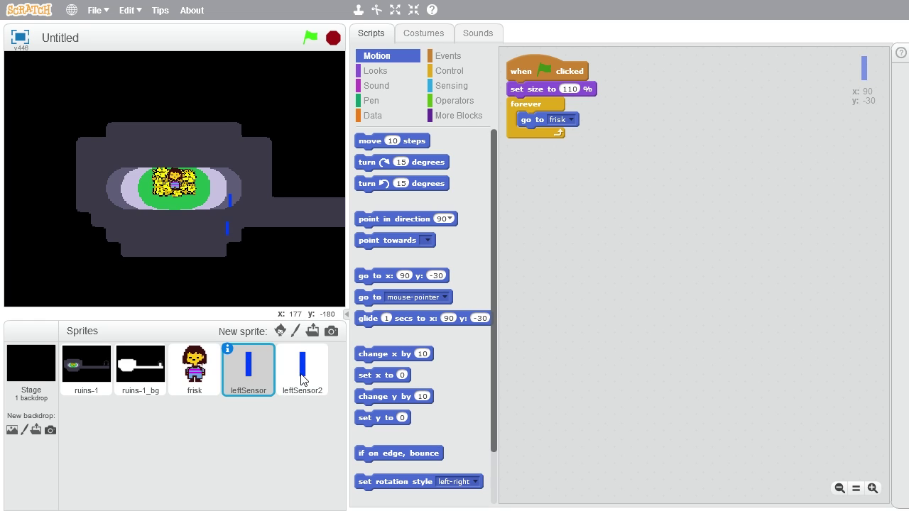
pyautogui.click(305, 373)
pyautogui.rightClick(307, 357)
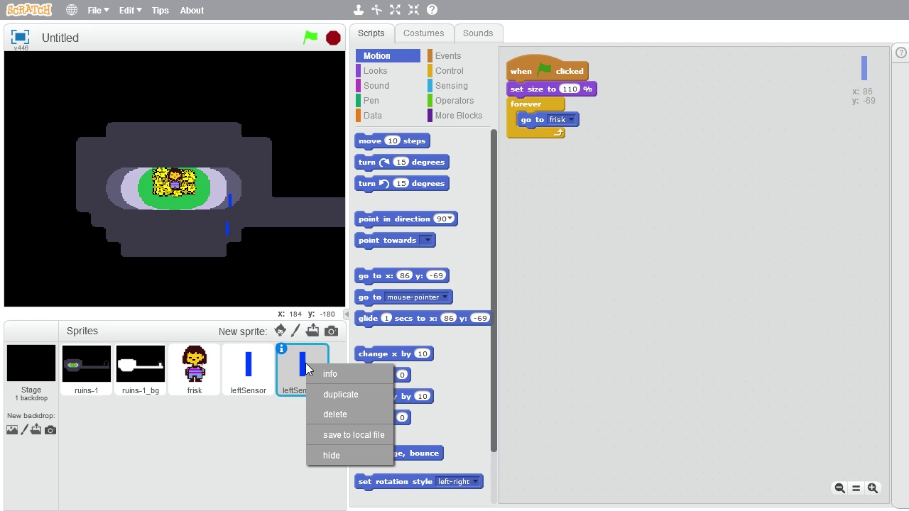
pyautogui.click(299, 369)
pyautogui.click(281, 350)
pyautogui.moveTo(232, 360); pyautogui.dragTo(18, 359)
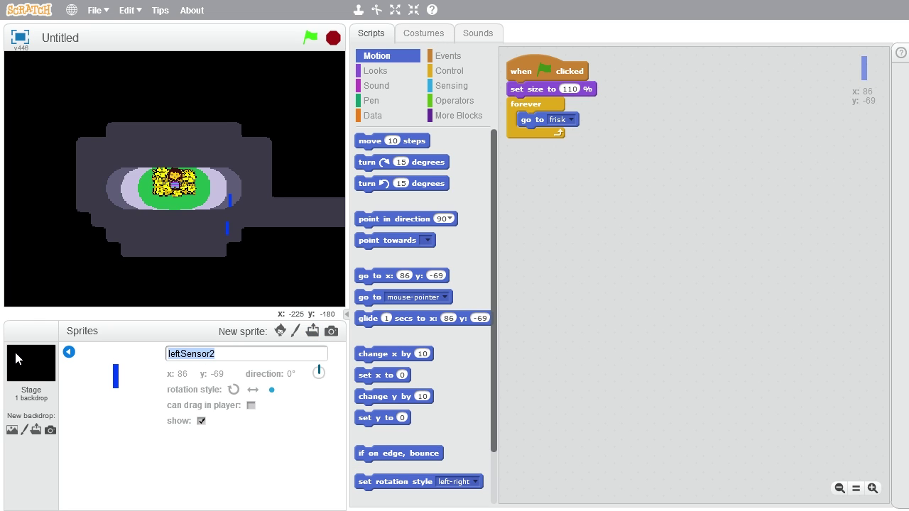
pyautogui.write('rightSe')
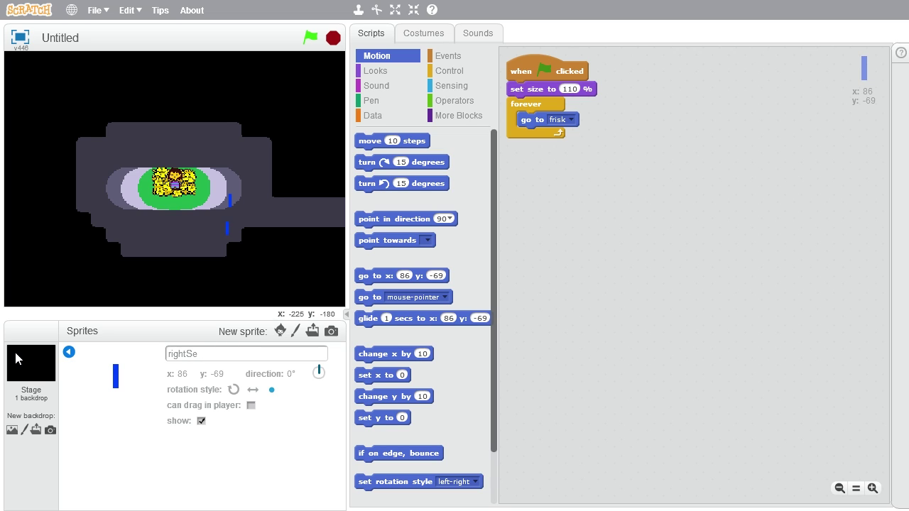
pyautogui.write('nsor')
pyautogui.click(69, 352)
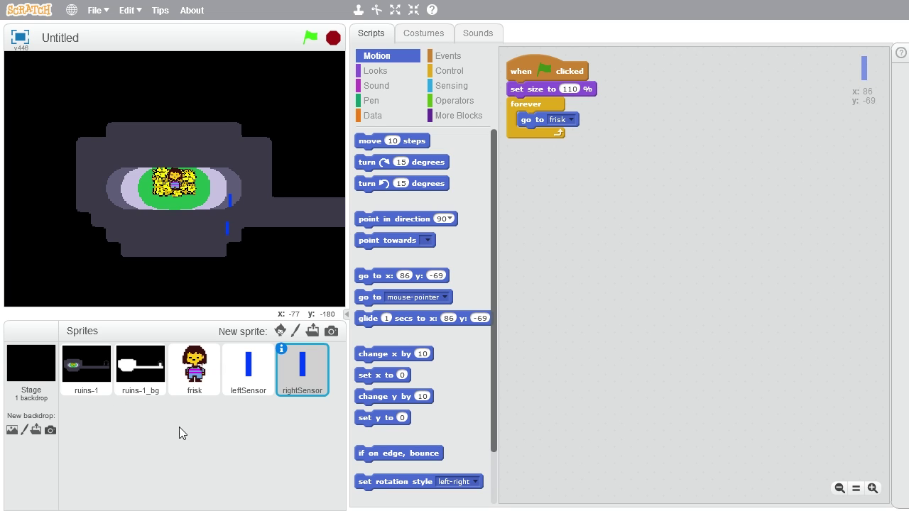
# - Delete rightSensor's blue bar costume down4 and duplicate its down2 character costume
pyautogui.click(424, 34)
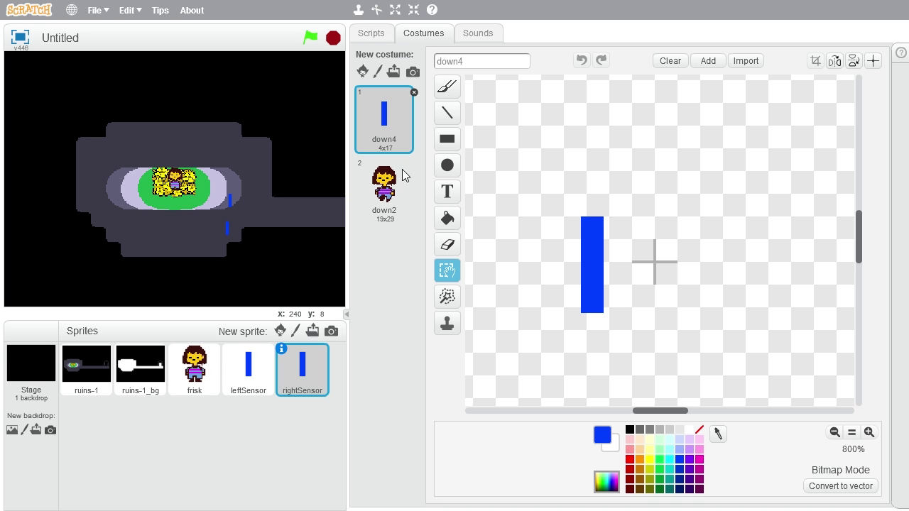
pyautogui.click(414, 93)
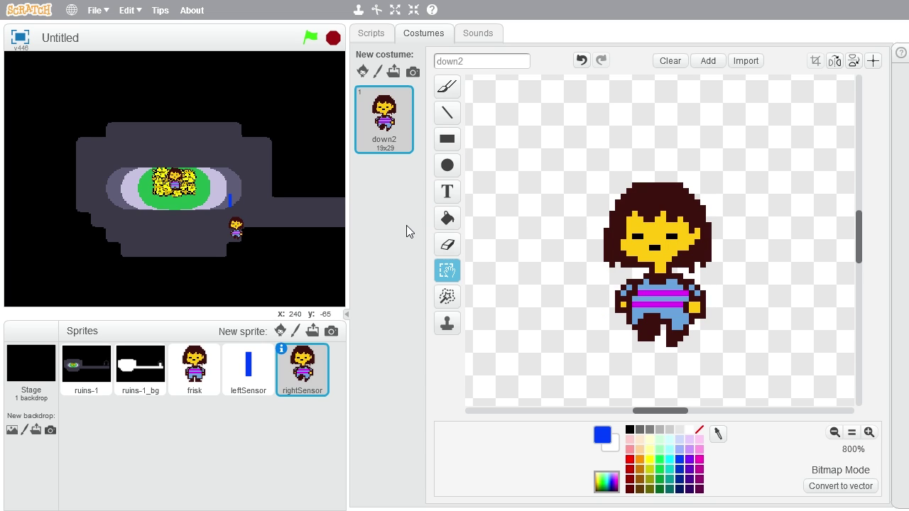
pyautogui.rightClick(374, 108)
pyautogui.click(429, 118)
pyautogui.click(384, 112)
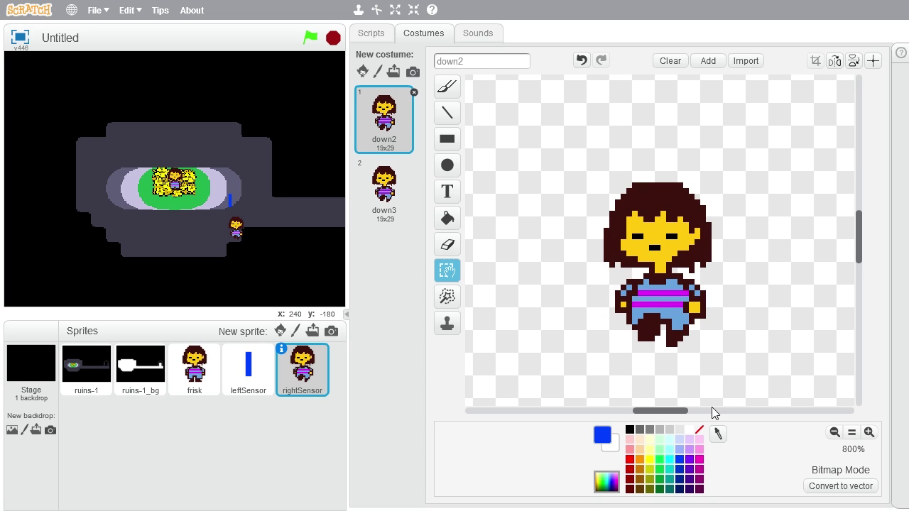
# - Convert down2 to vector and draw a filled bright green bar, about 5 by 17 pixels, along the right side of the character
pyautogui.click(840, 486)
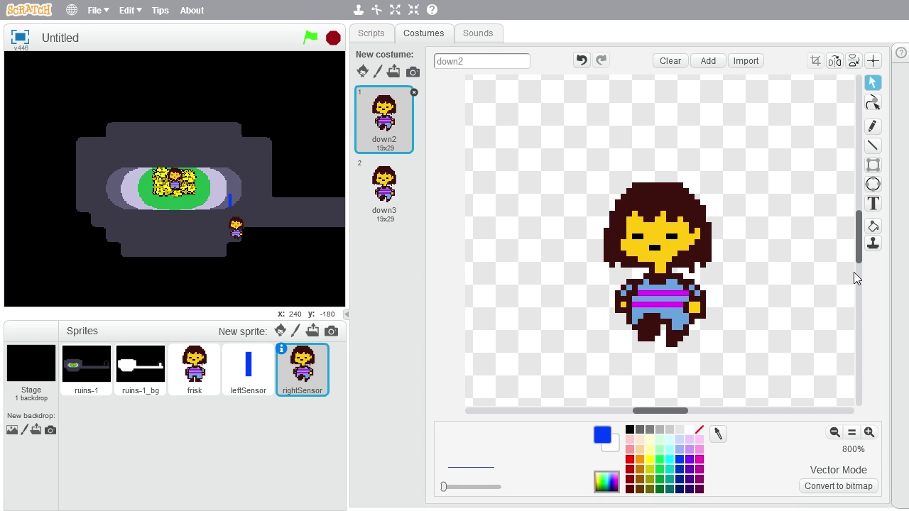
pyautogui.click(872, 166)
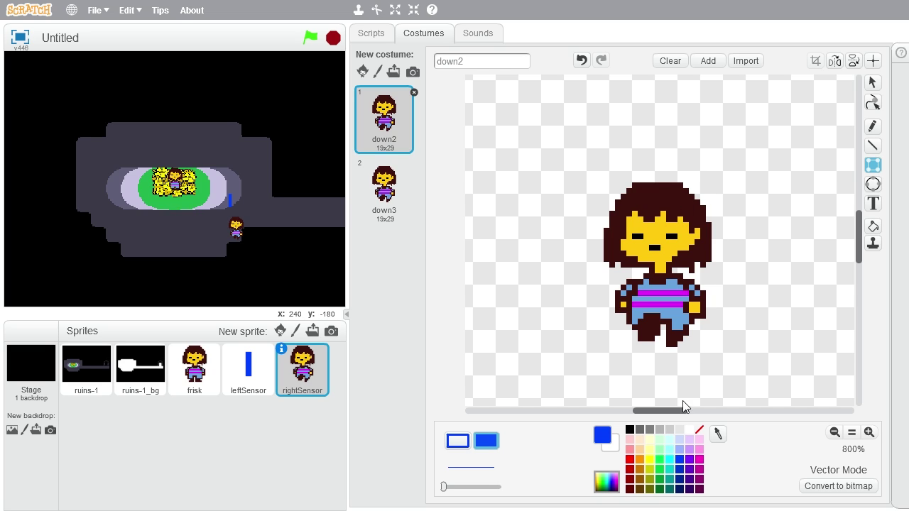
pyautogui.click(659, 460)
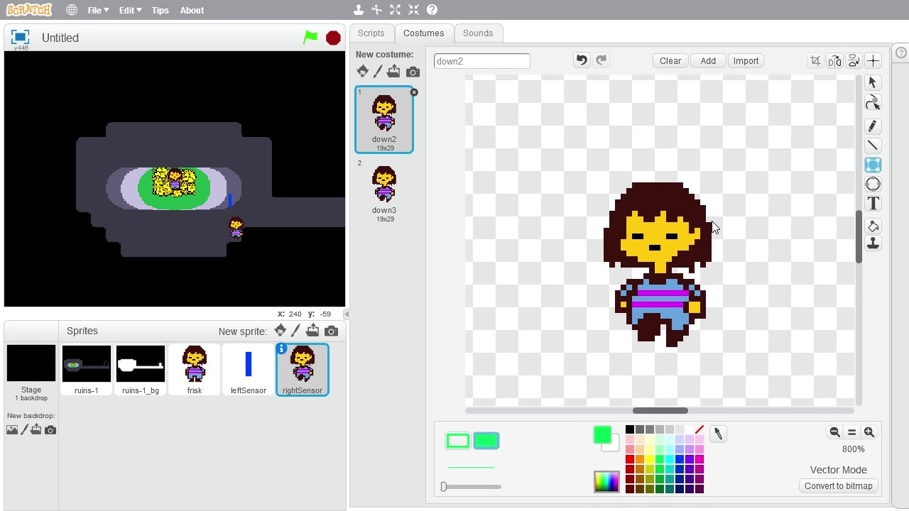
pyautogui.moveTo(712, 222); pyautogui.dragTo(735, 324)
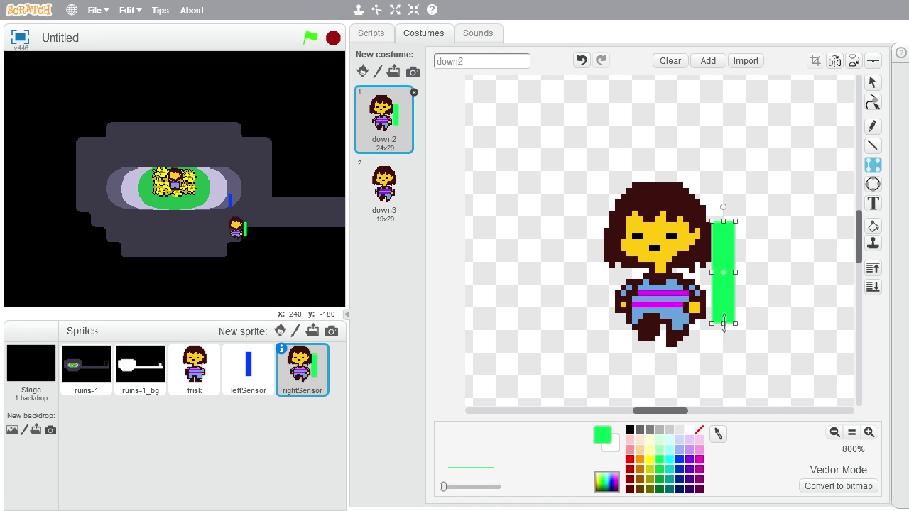
pyautogui.moveTo(724, 323); pyautogui.dragTo(723, 314)
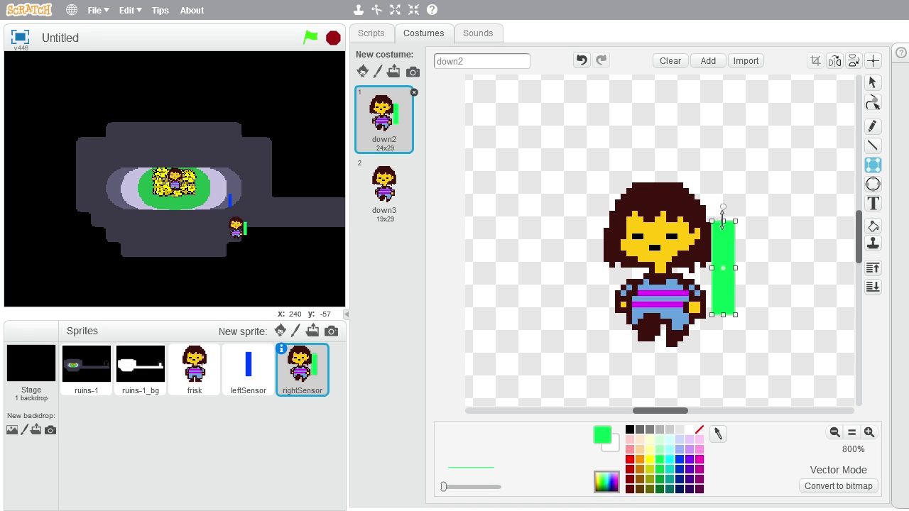
pyautogui.moveTo(725, 220); pyautogui.dragTo(724, 215)
pyautogui.moveTo(735, 268); pyautogui.dragTo(735, 264)
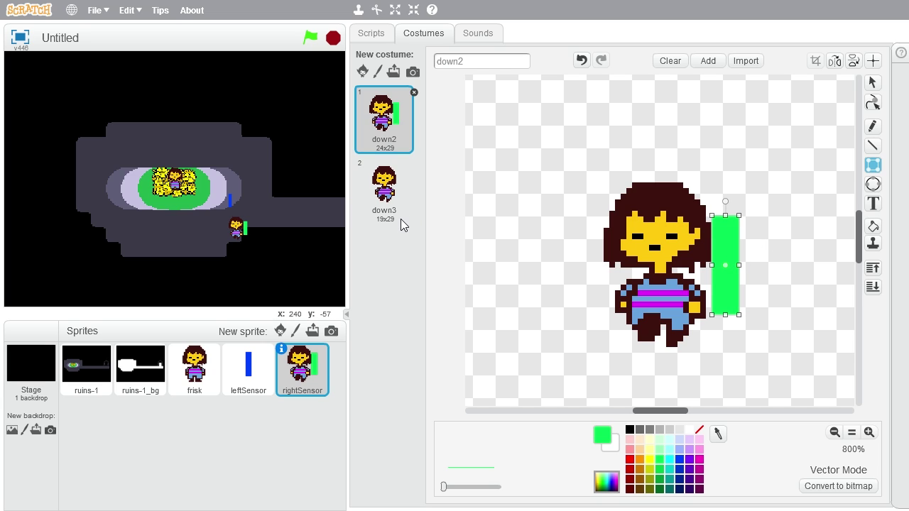
# - Convert rightSensor's down2 costume to bitmap and delete the character, keeping only the green bar
pyautogui.click(839, 486)
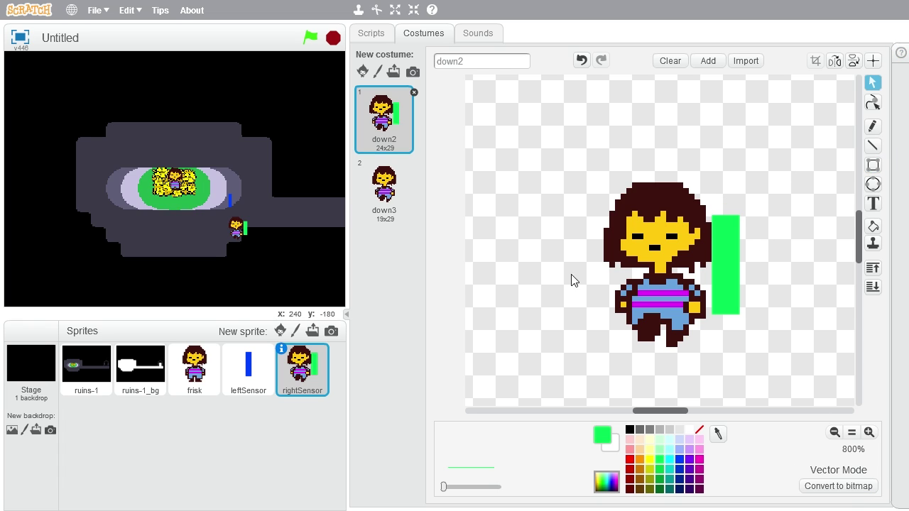
pyautogui.click(447, 271)
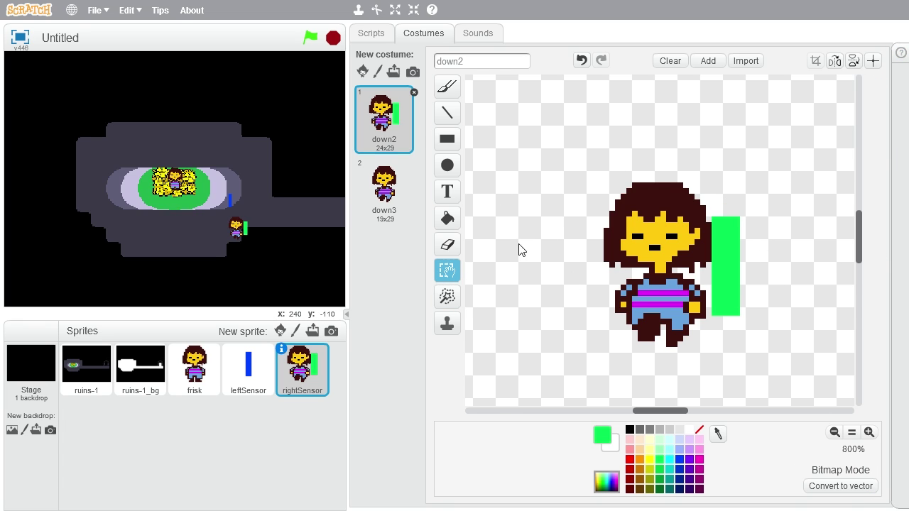
pyautogui.moveTo(547, 134); pyautogui.dragTo(712, 376)
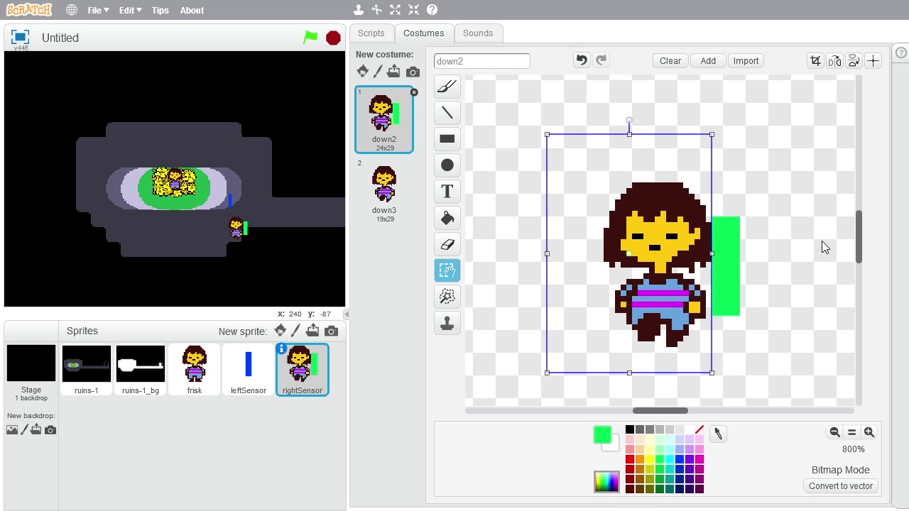
pyautogui.press('Delete')
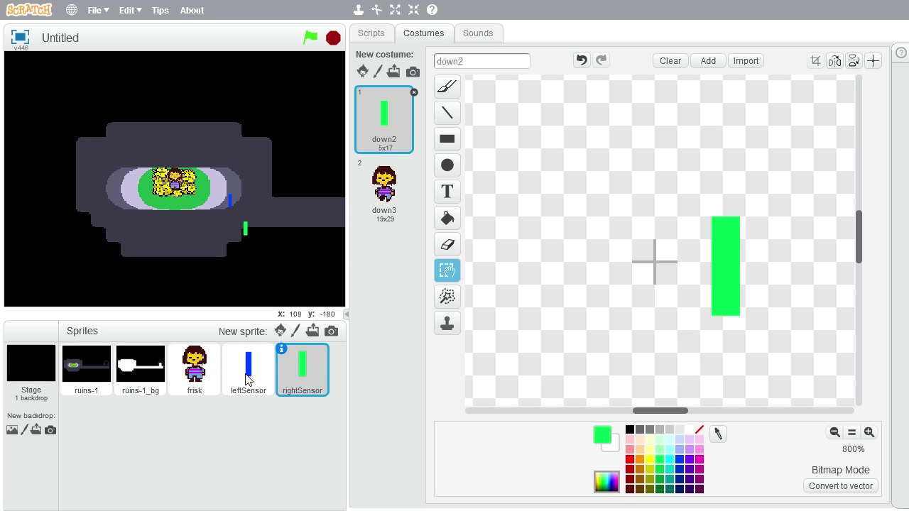
# - Run the project and duplicate rightSensor as a sprite named topSensor
pyautogui.click(310, 38)
pyautogui.rightClick(313, 390)
pyautogui.click(327, 397)
pyautogui.click(65, 403)
pyautogui.write('topSensor')
pyautogui.click(69, 349)
# - Remove topSensor's green bar costume and draw a filled dark green rectangle above the character's head in down3, in vector mode
pyautogui.click(414, 93)
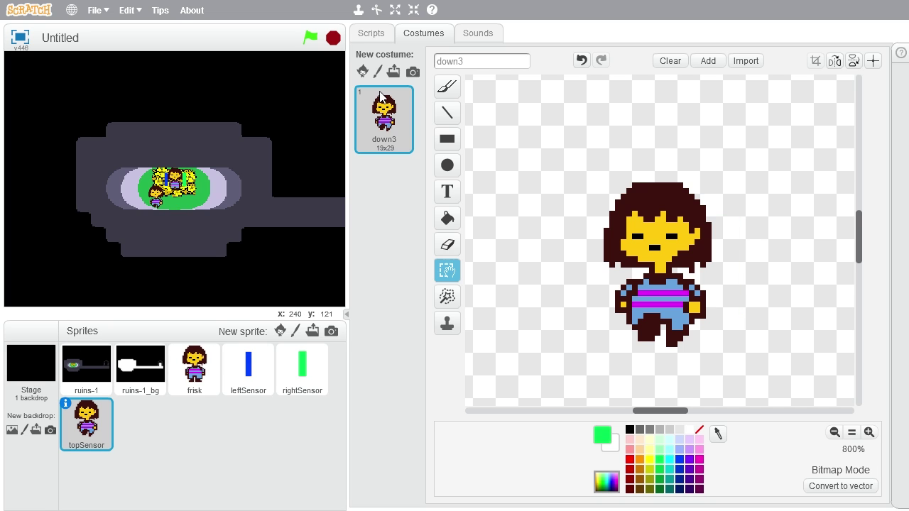
pyautogui.click(841, 486)
pyautogui.click(873, 165)
pyautogui.click(650, 460)
pyautogui.click(660, 469)
pyautogui.moveTo(613, 158)
pyautogui.mouseDown()
pyautogui.moveTo(694, 174)
pyautogui.moveTo(706, 165)
pyautogui.mouseUp()
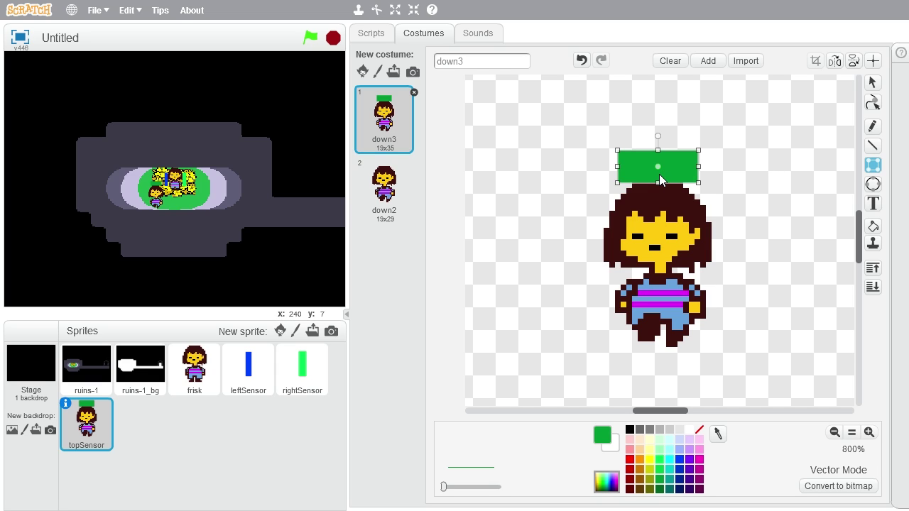
# - Move the dark green rectangle over the character's face and narrow it to about 10 by 5 pixels, centred on the face
pyautogui.moveTo(657, 165); pyautogui.dragTo(658, 248)
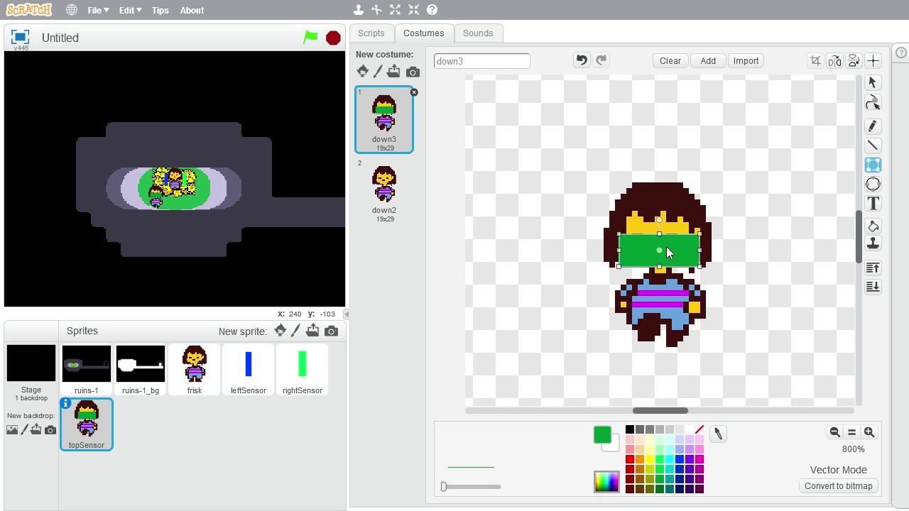
pyautogui.moveTo(660, 251); pyautogui.dragTo(661, 251)
pyautogui.moveTo(615, 250); pyautogui.dragTo(624, 250)
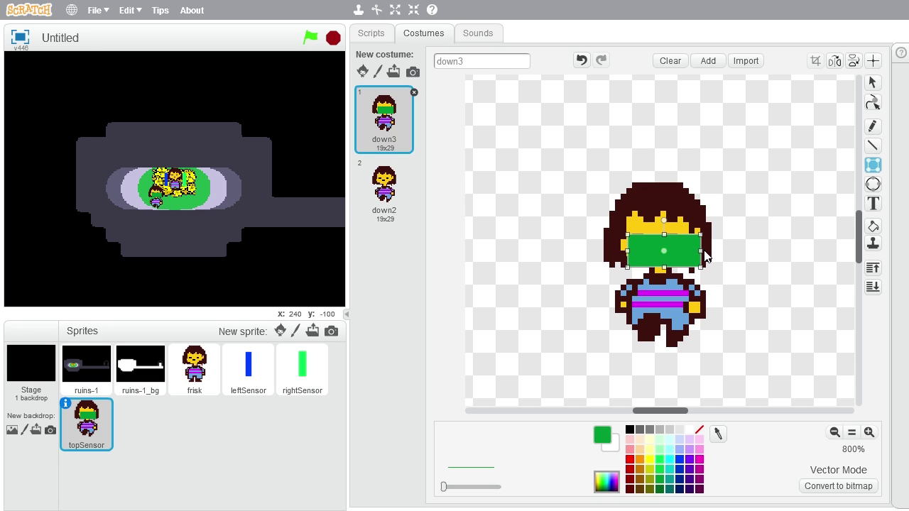
pyautogui.moveTo(696, 250); pyautogui.dragTo(689, 249)
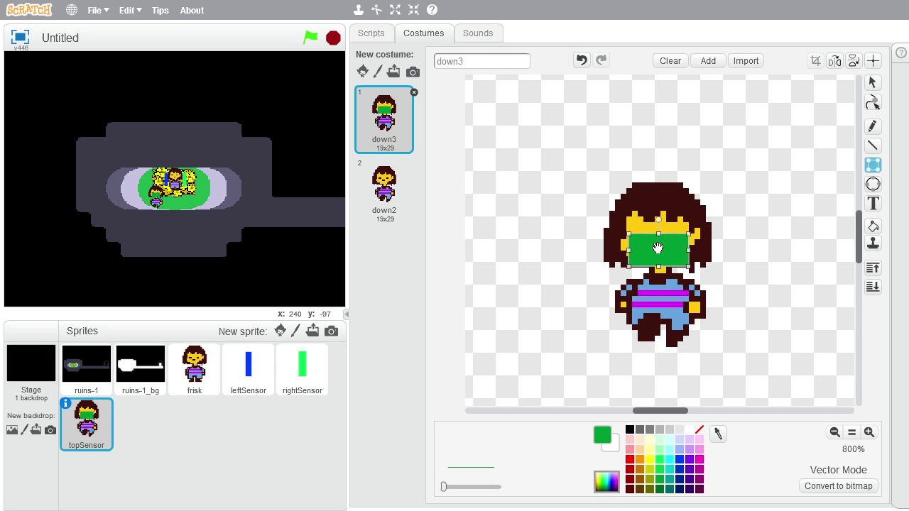
pyautogui.moveTo(657, 249); pyautogui.dragTo(657, 243)
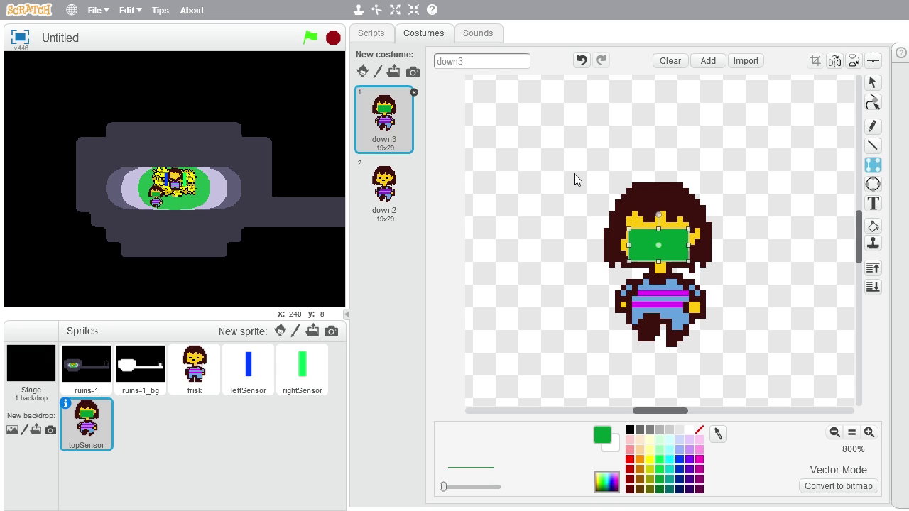
# - Convert topSensor's down3 costume to bitmap and delete the character, keeping only the dark green rectangle
pyautogui.click(838, 486)
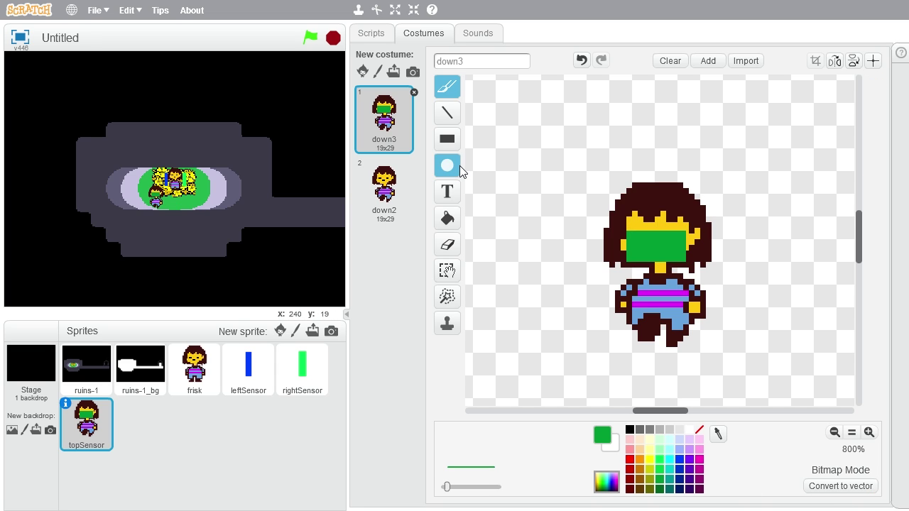
pyautogui.click(446, 270)
pyautogui.moveTo(563, 148); pyautogui.dragTo(748, 230)
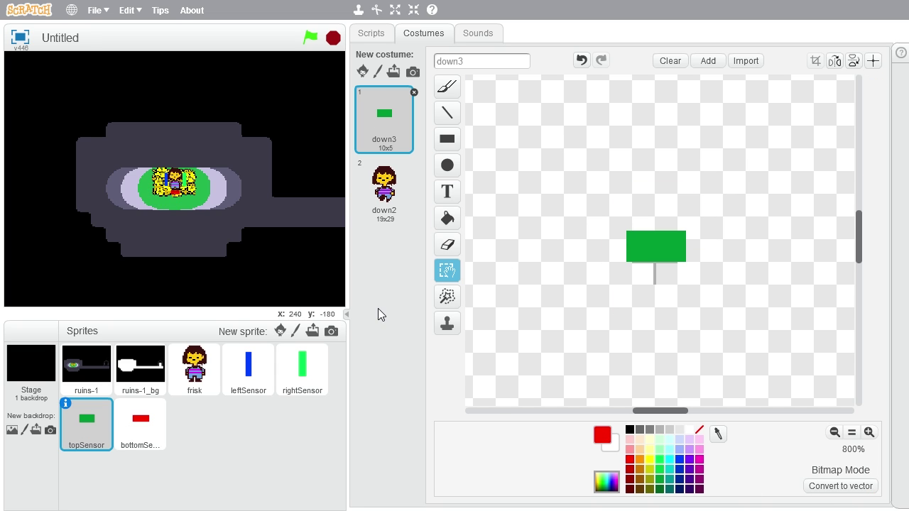
# - Review the bar costumes of the left, right, top and bottom sensor sprites, and open the frisk sprite's script
pyautogui.click(253, 370)
pyautogui.click(307, 365)
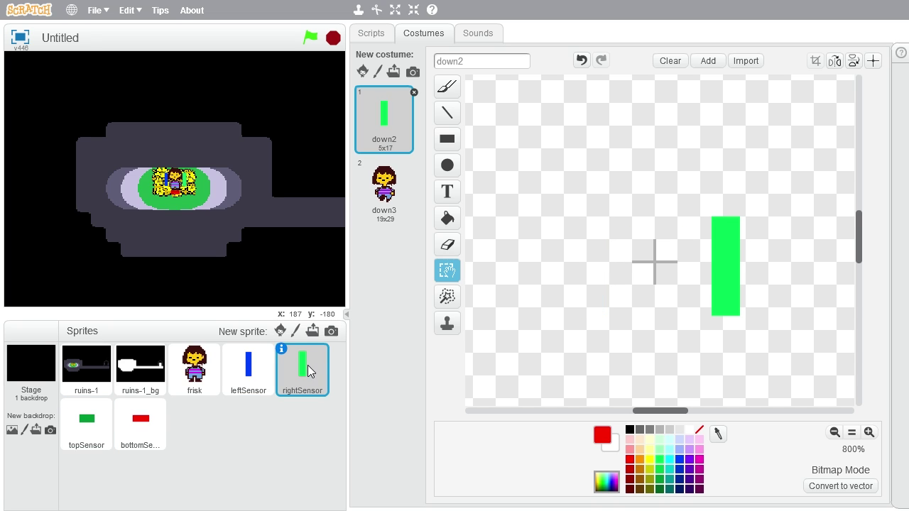
pyautogui.click(90, 418)
pyautogui.click(133, 422)
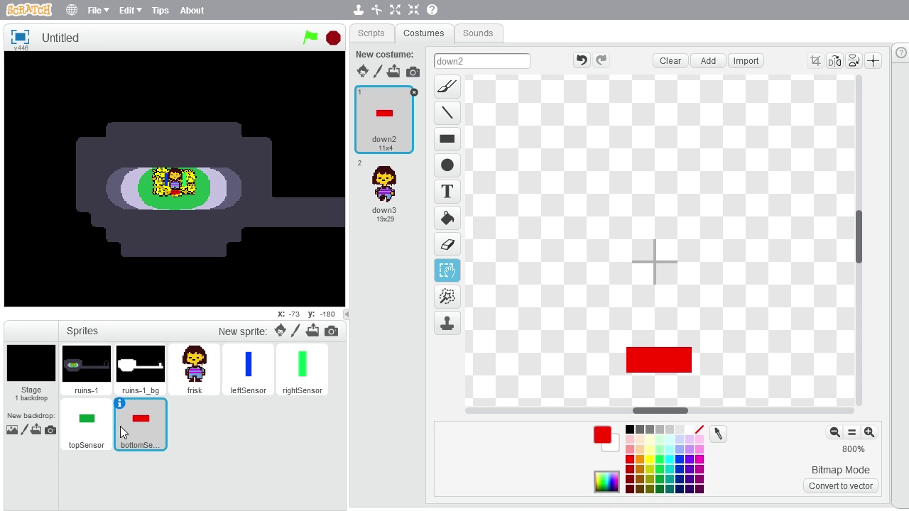
pyautogui.click(104, 434)
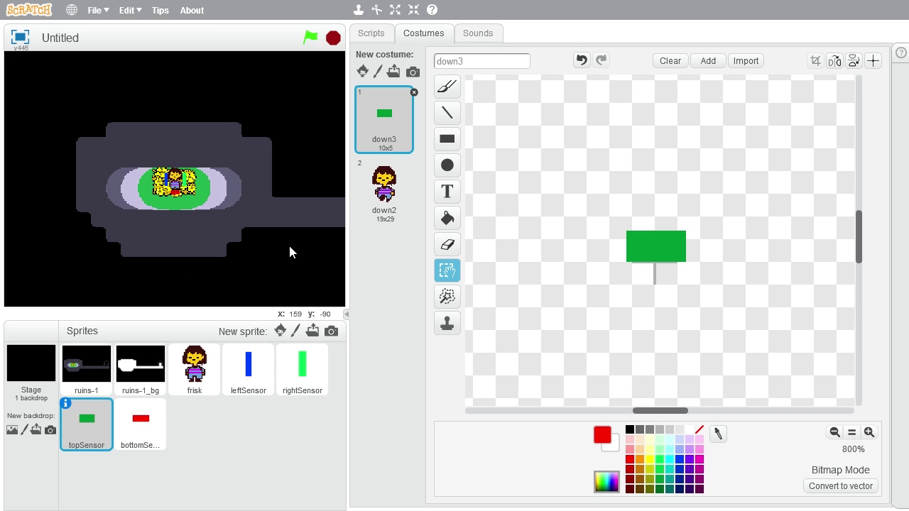
pyautogui.click(255, 390)
pyautogui.click(183, 381)
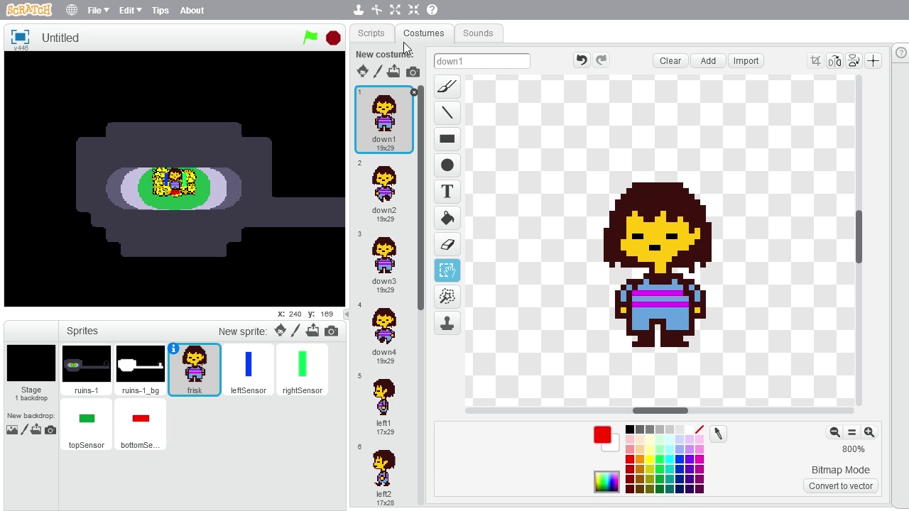
pyautogui.click(373, 33)
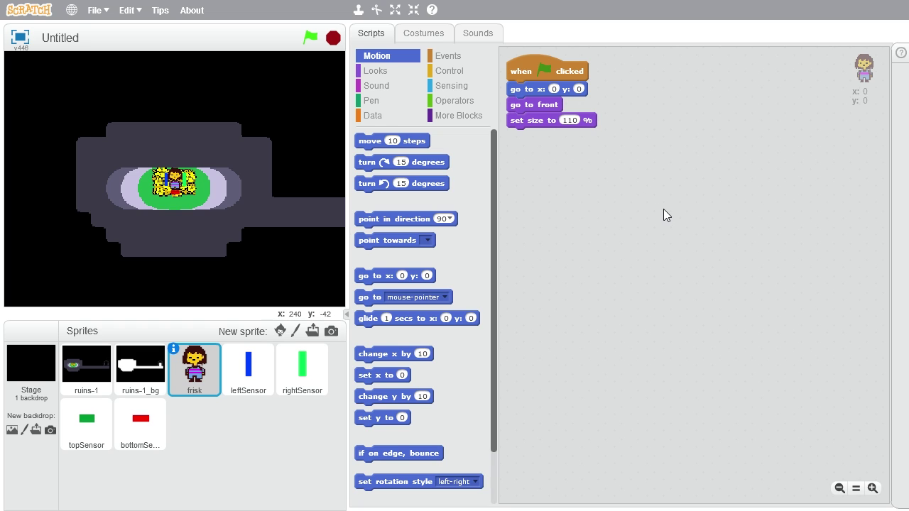